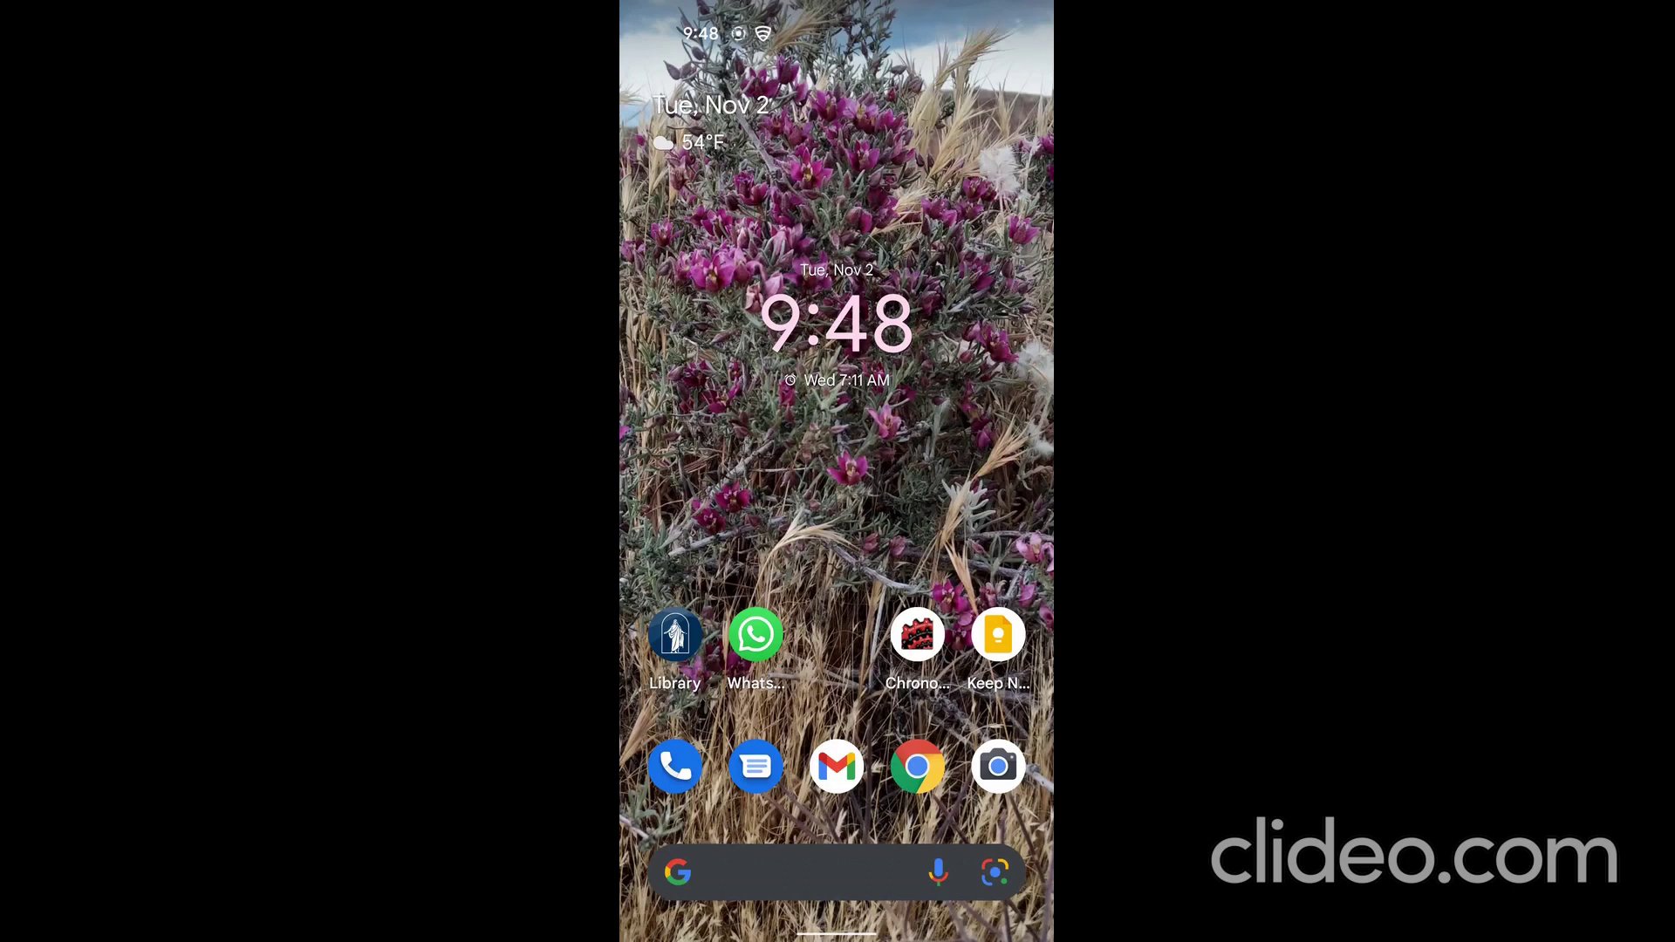
Swipe open the Android app drawer and scroll down until the Recorder icon shows.
left_click_drag(858, 497, 944, 177)
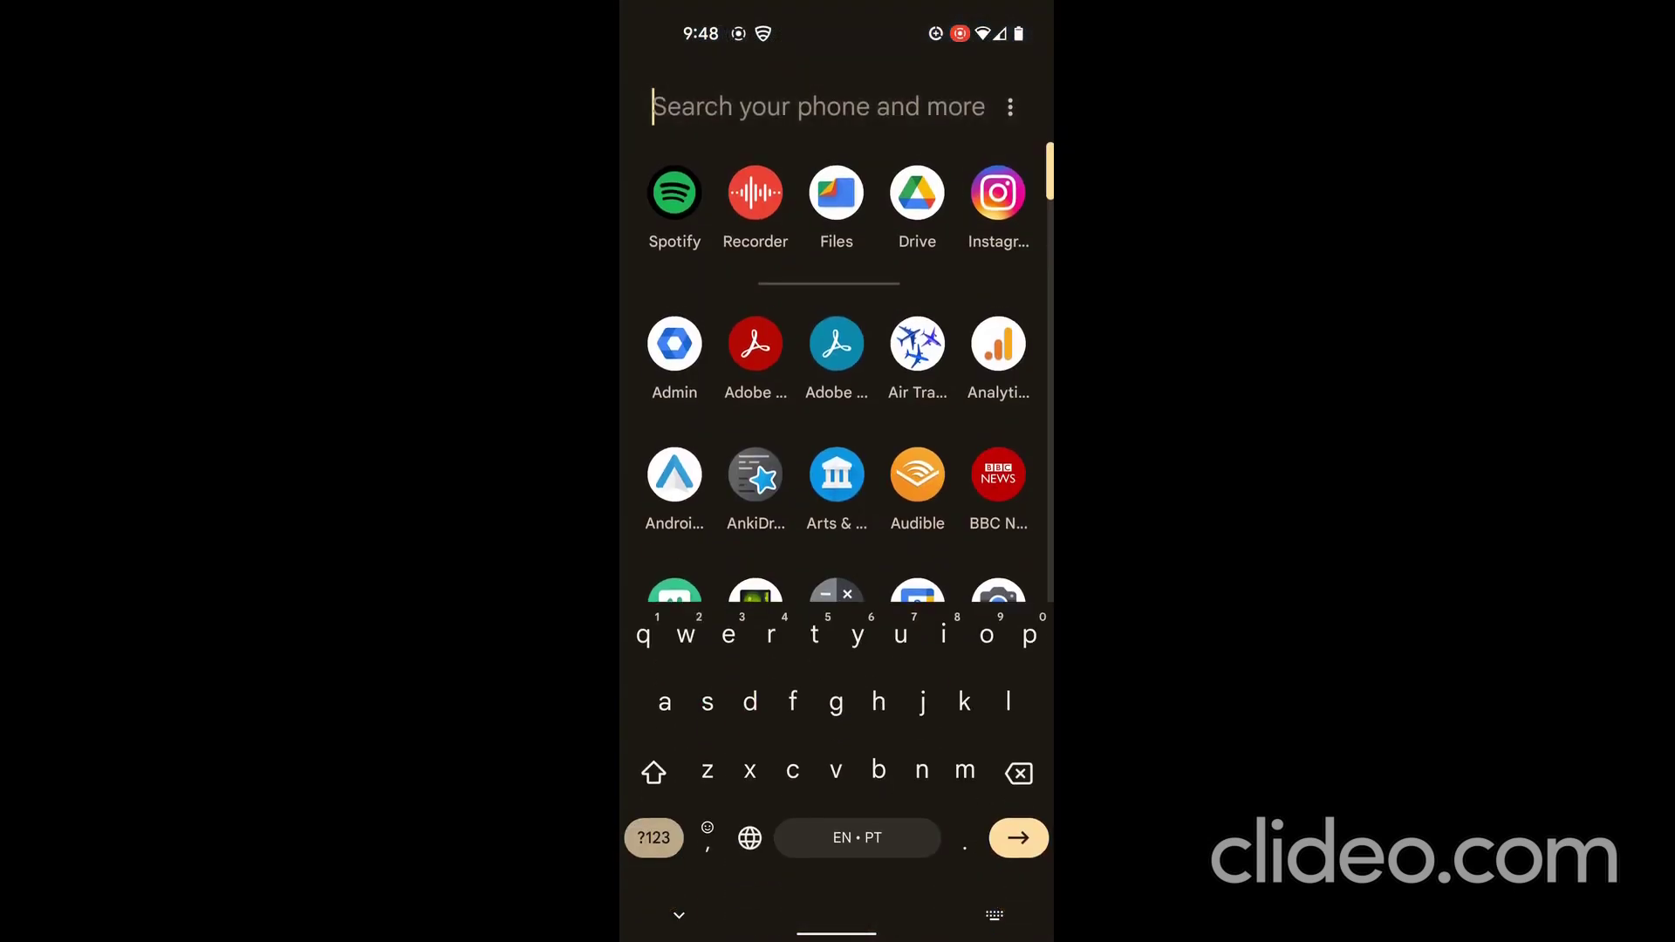
left_click_drag(882, 485, 992, 180)
left_click_drag(898, 628, 912, 262)
left_click_drag(935, 523, 951, 227)
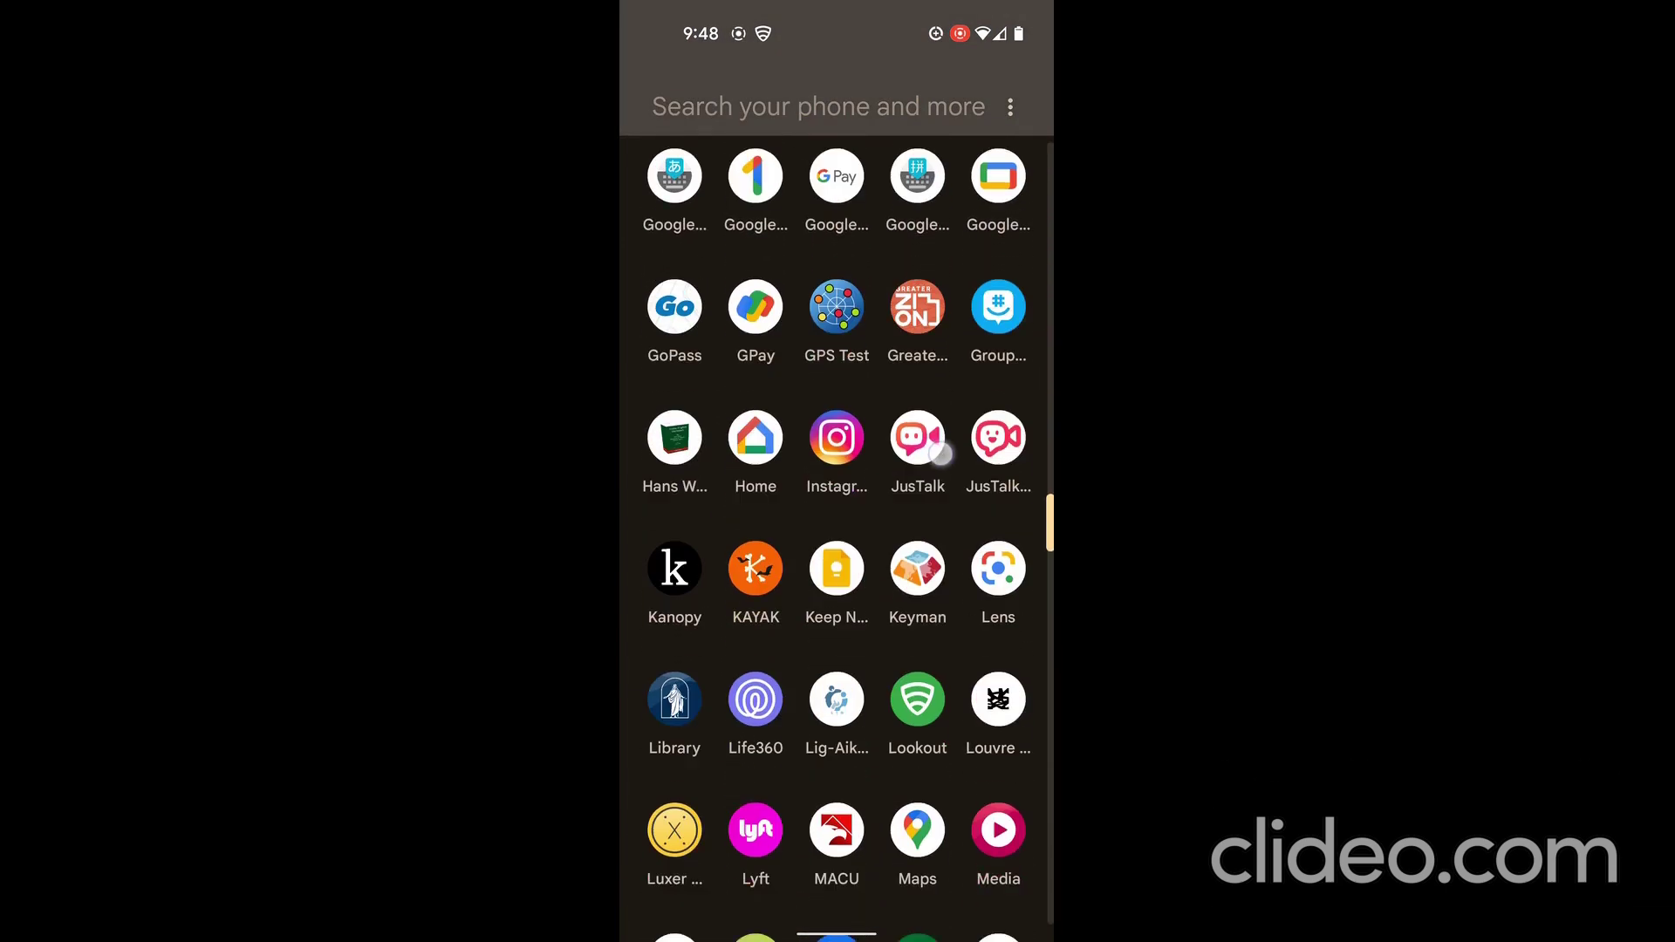
left_click_drag(907, 545, 951, 295)
left_click_drag(918, 580, 942, 331)
left_click_drag(917, 575, 924, 340)
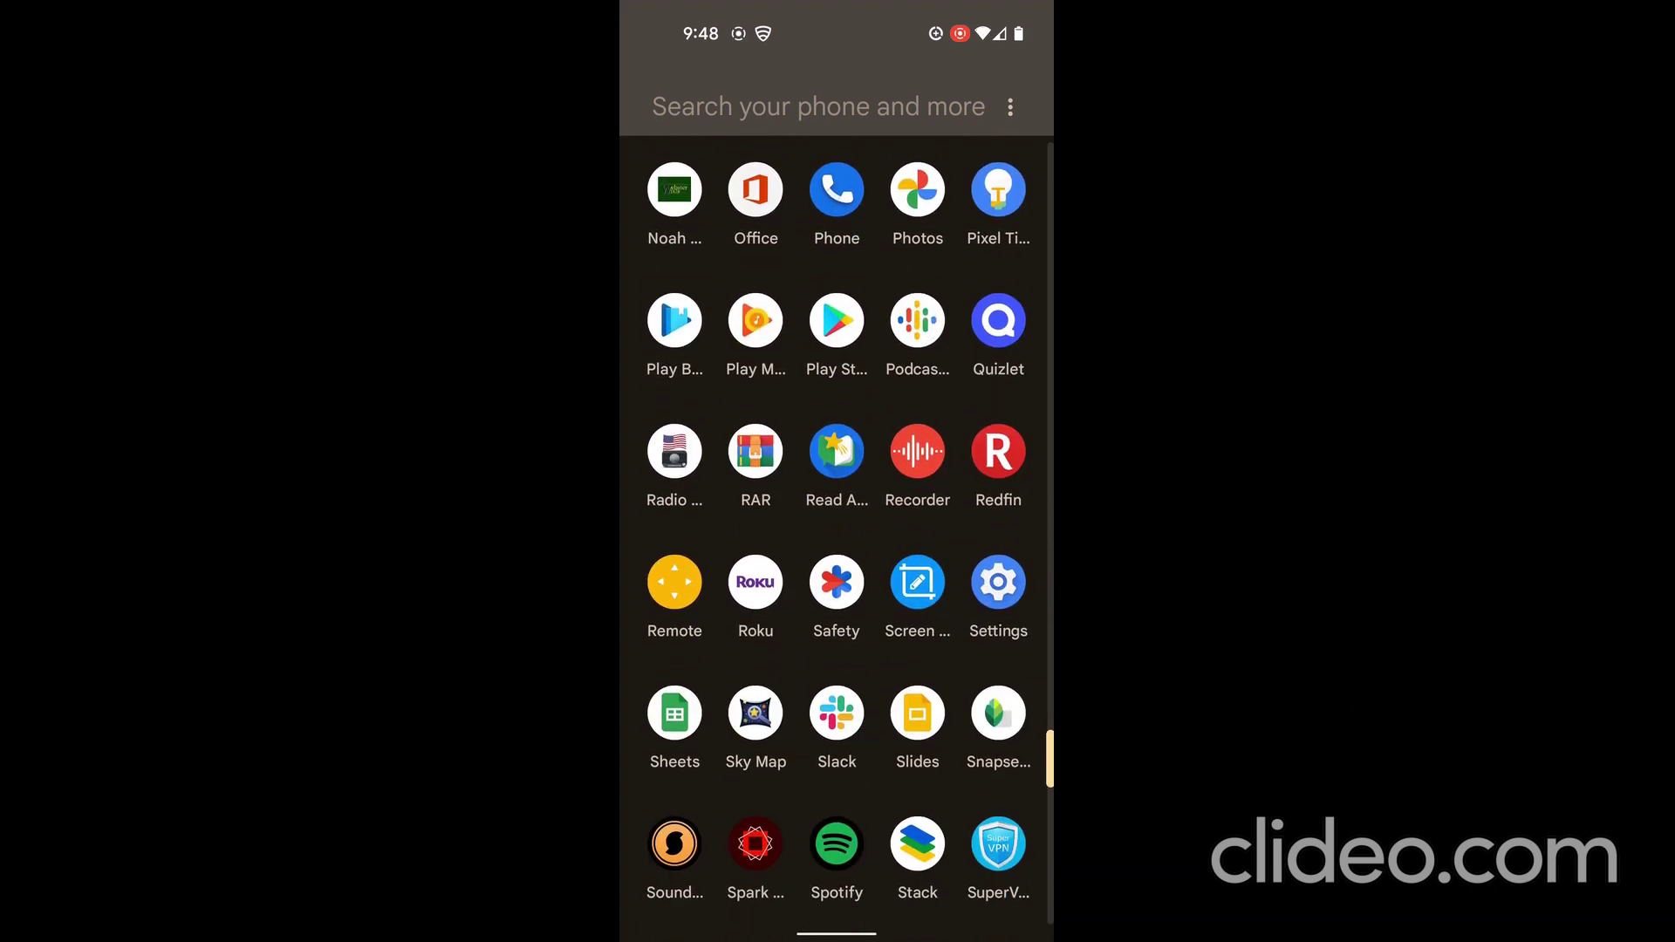
Record and save a new five-second clip in Google Recorder, titled 'Tuesday at 9:48 AM'.
left_click(917, 451)
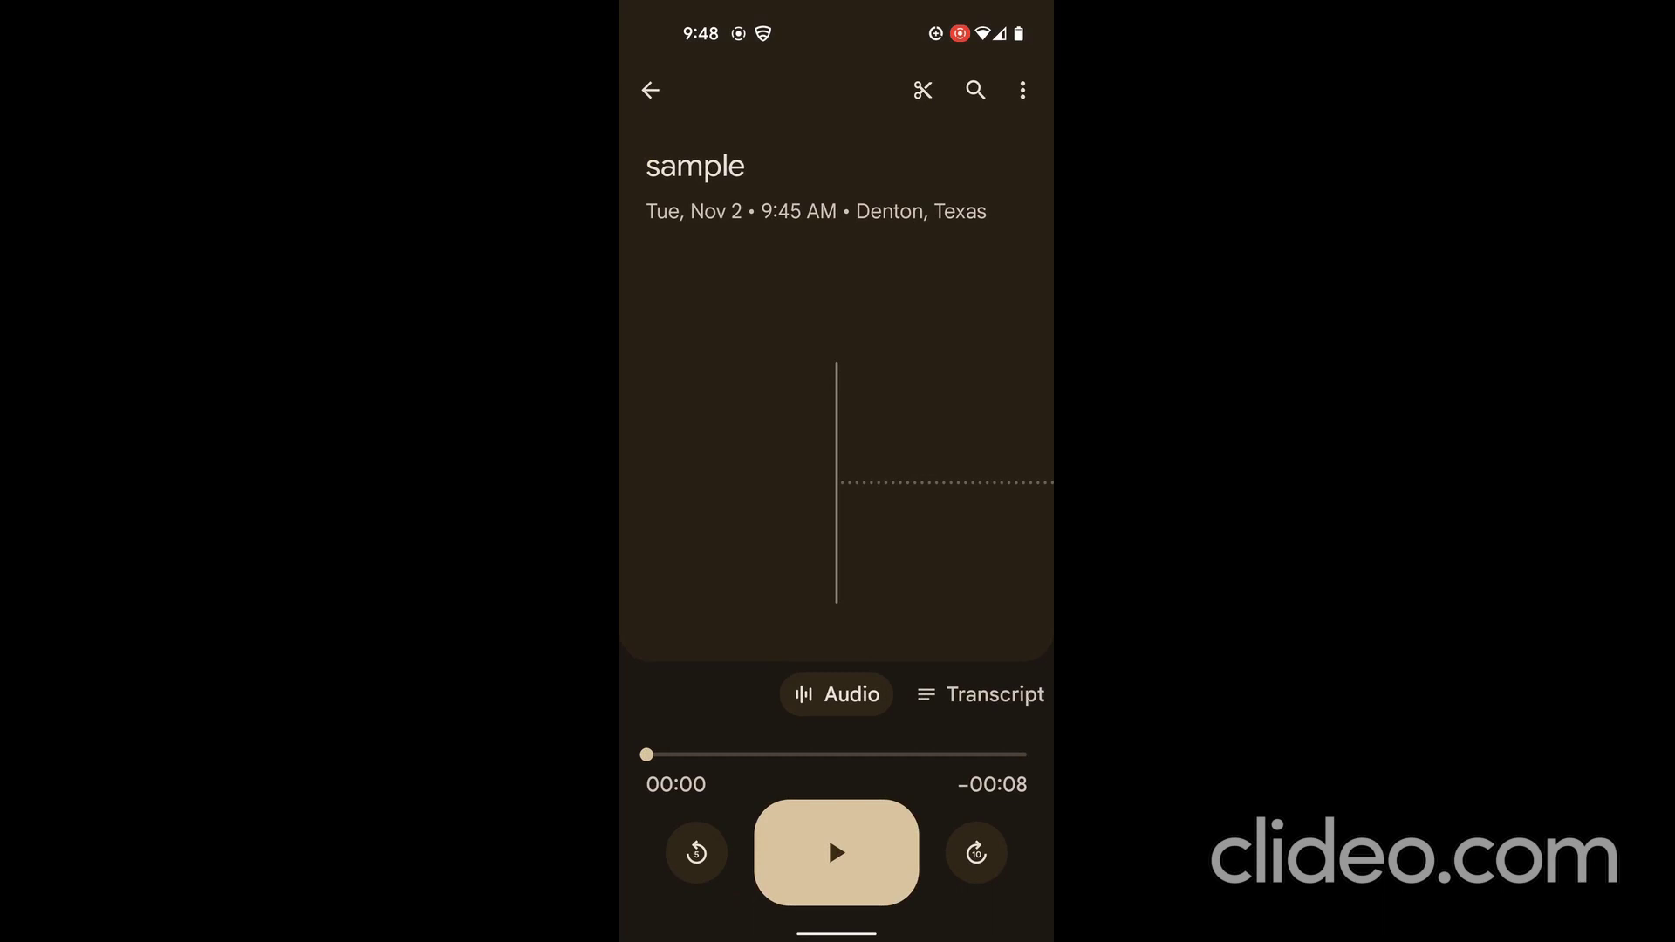
left_click(650, 90)
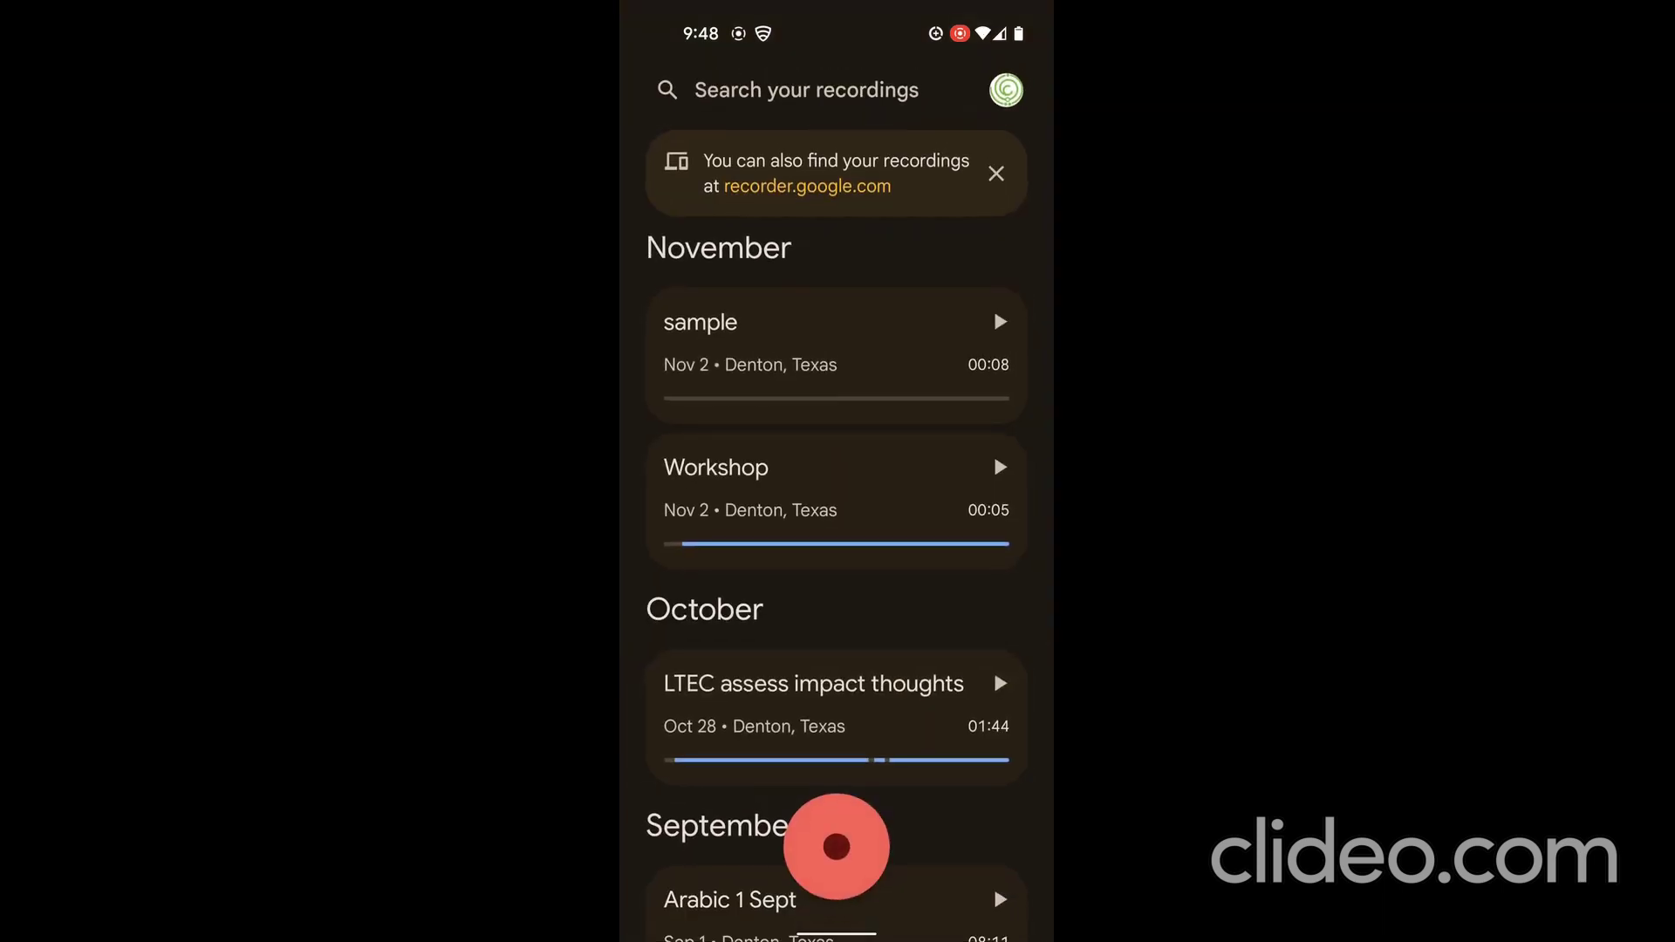
left_click(836, 846)
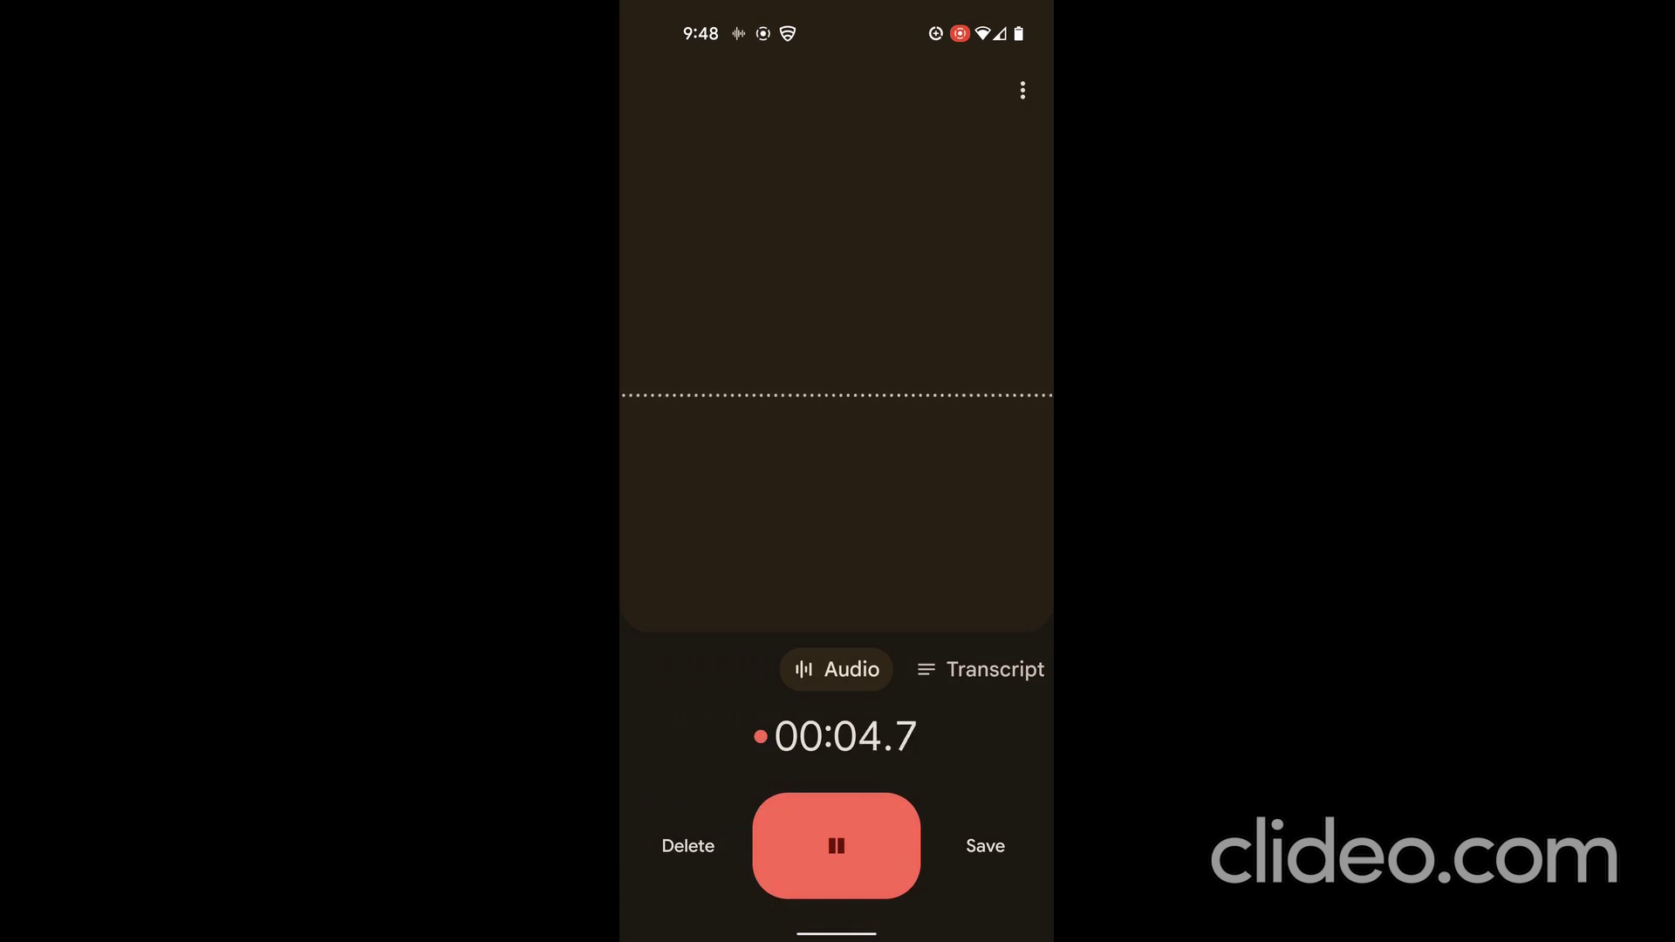
left_click(985, 846)
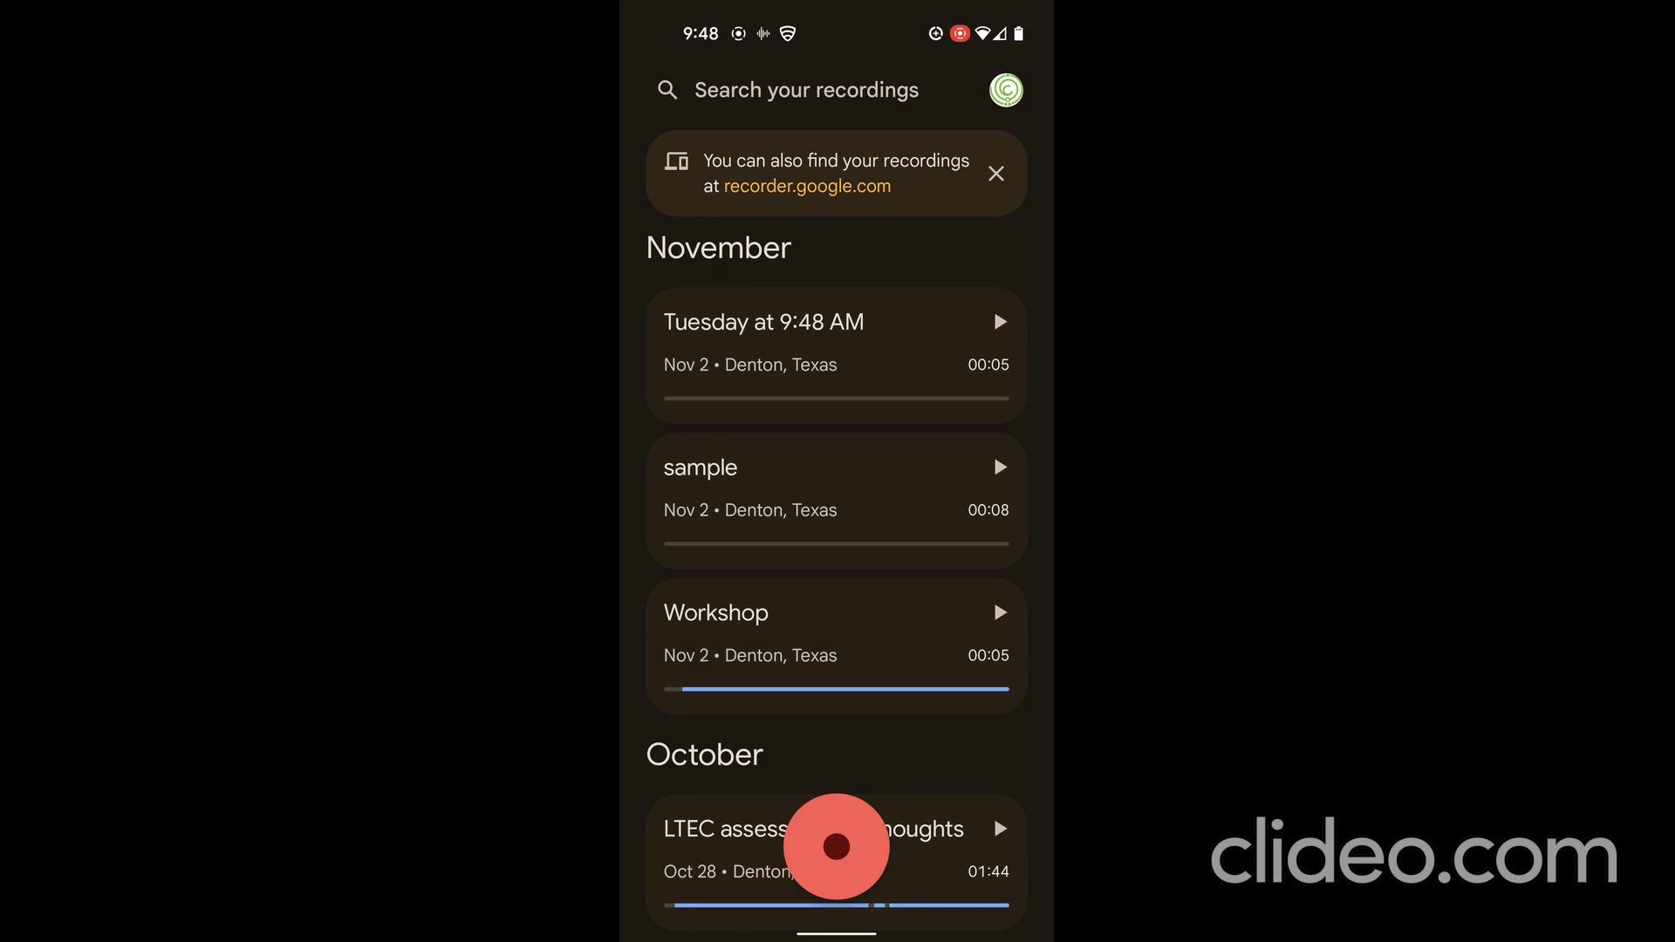
Share the 'Tuesday at 9:48 AM' audio to Google Drive, saving it into the workshop folder.
left_click(768, 342)
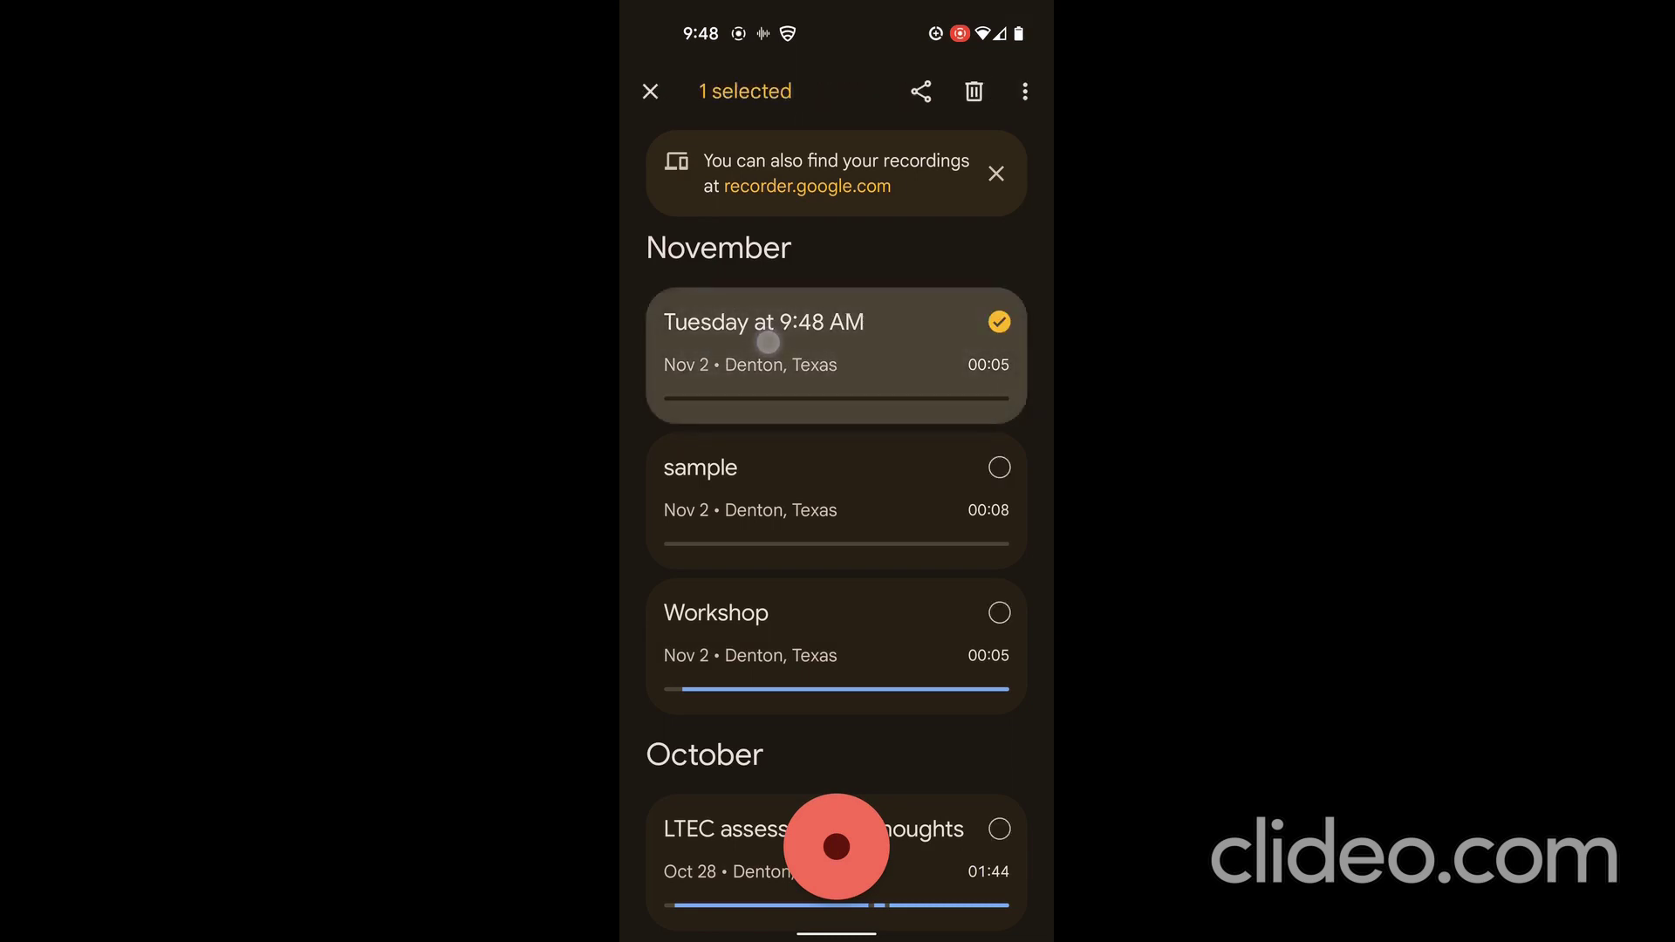
left_click(920, 91)
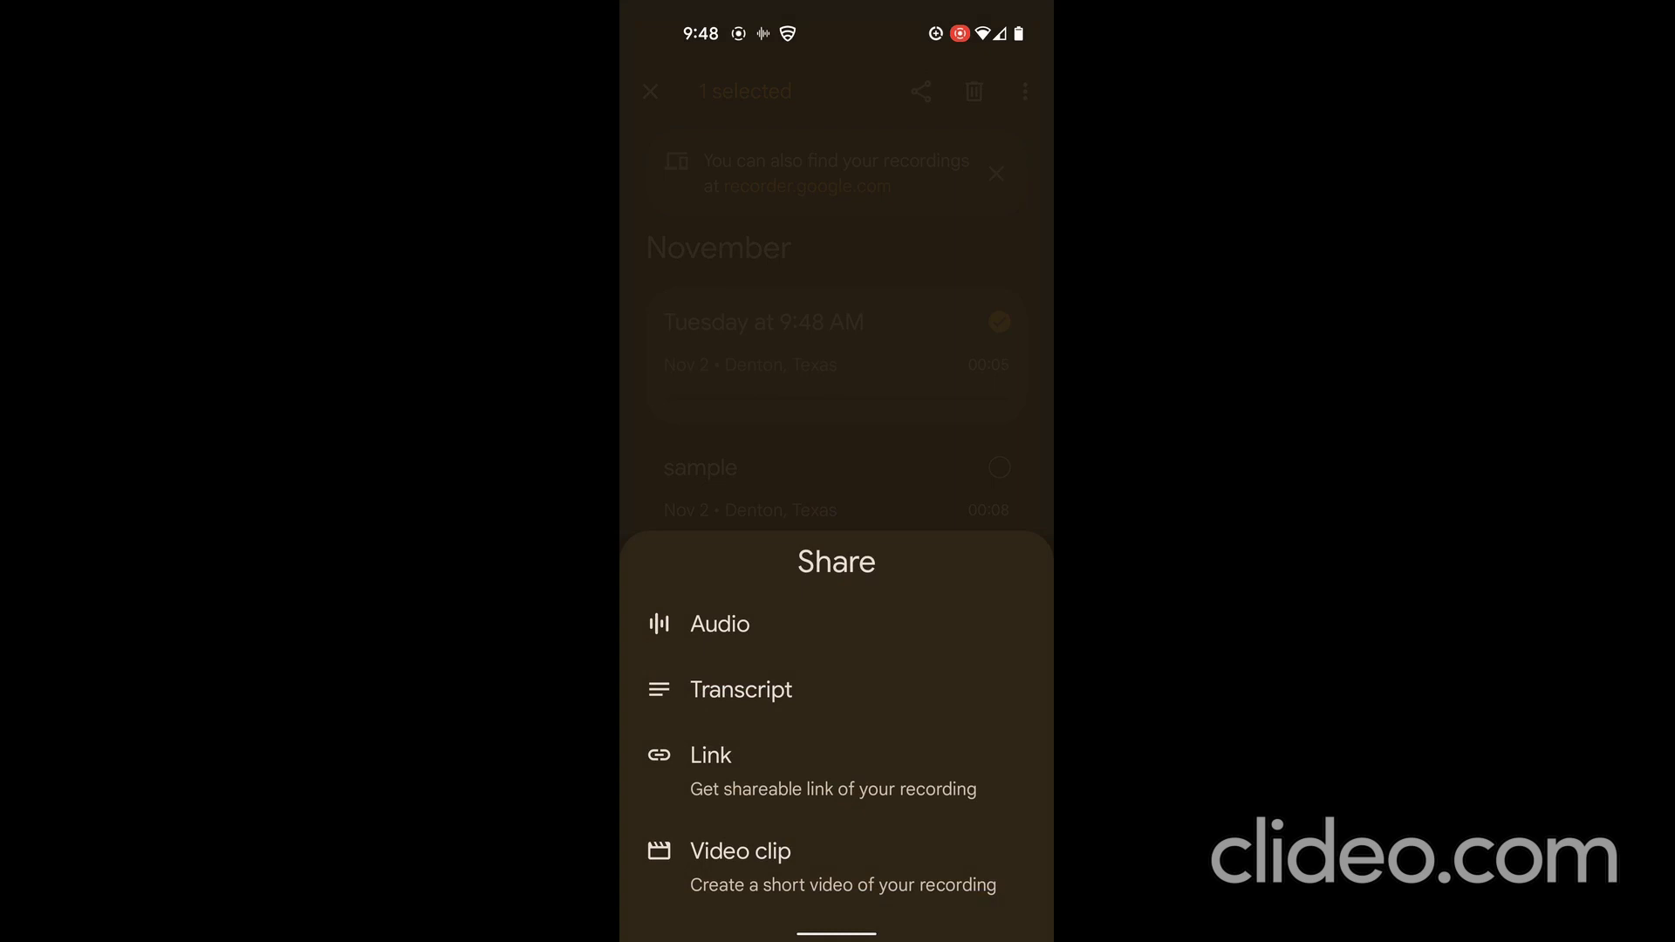
left_click(732, 623)
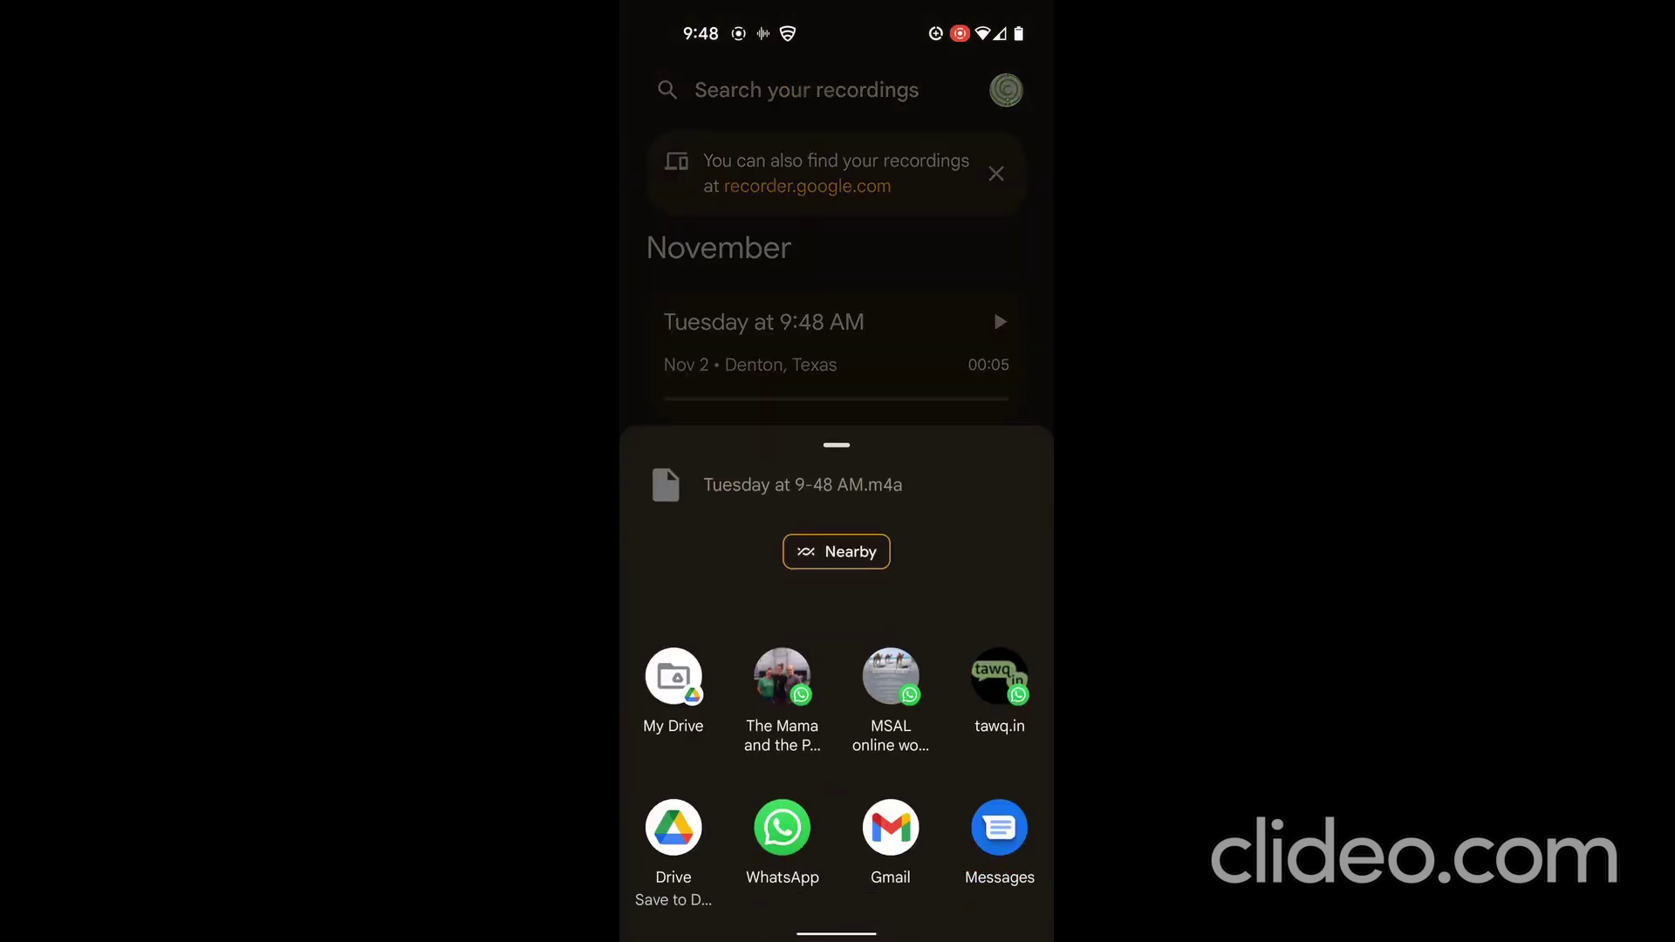
left_click(673, 827)
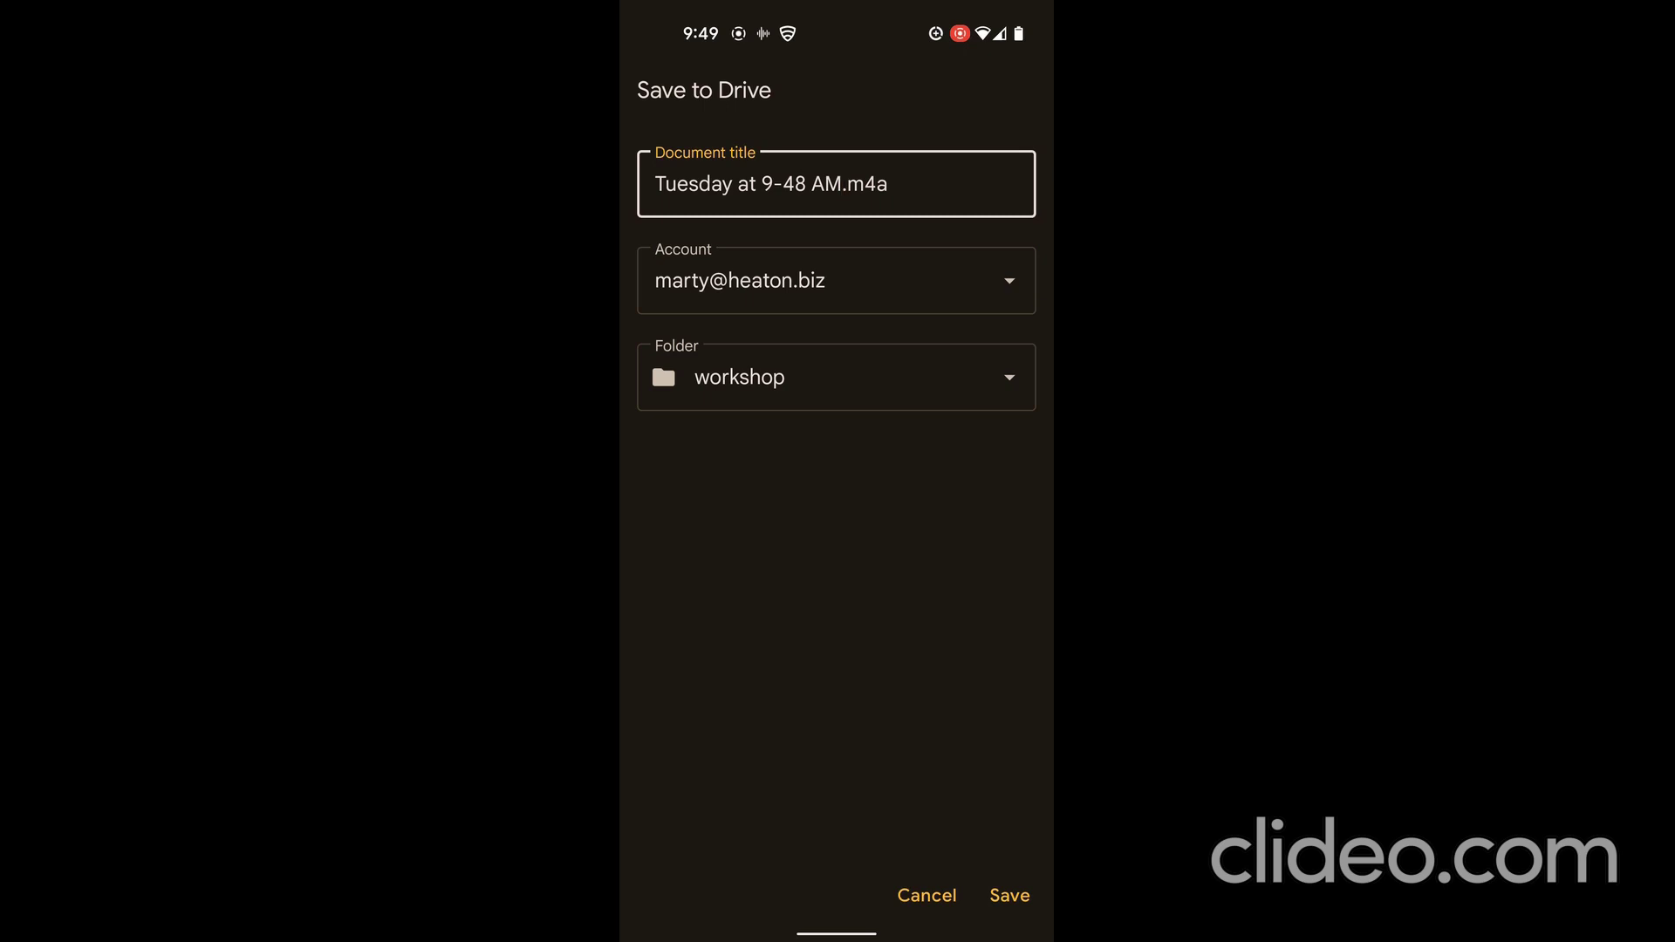
left_click(1009, 895)
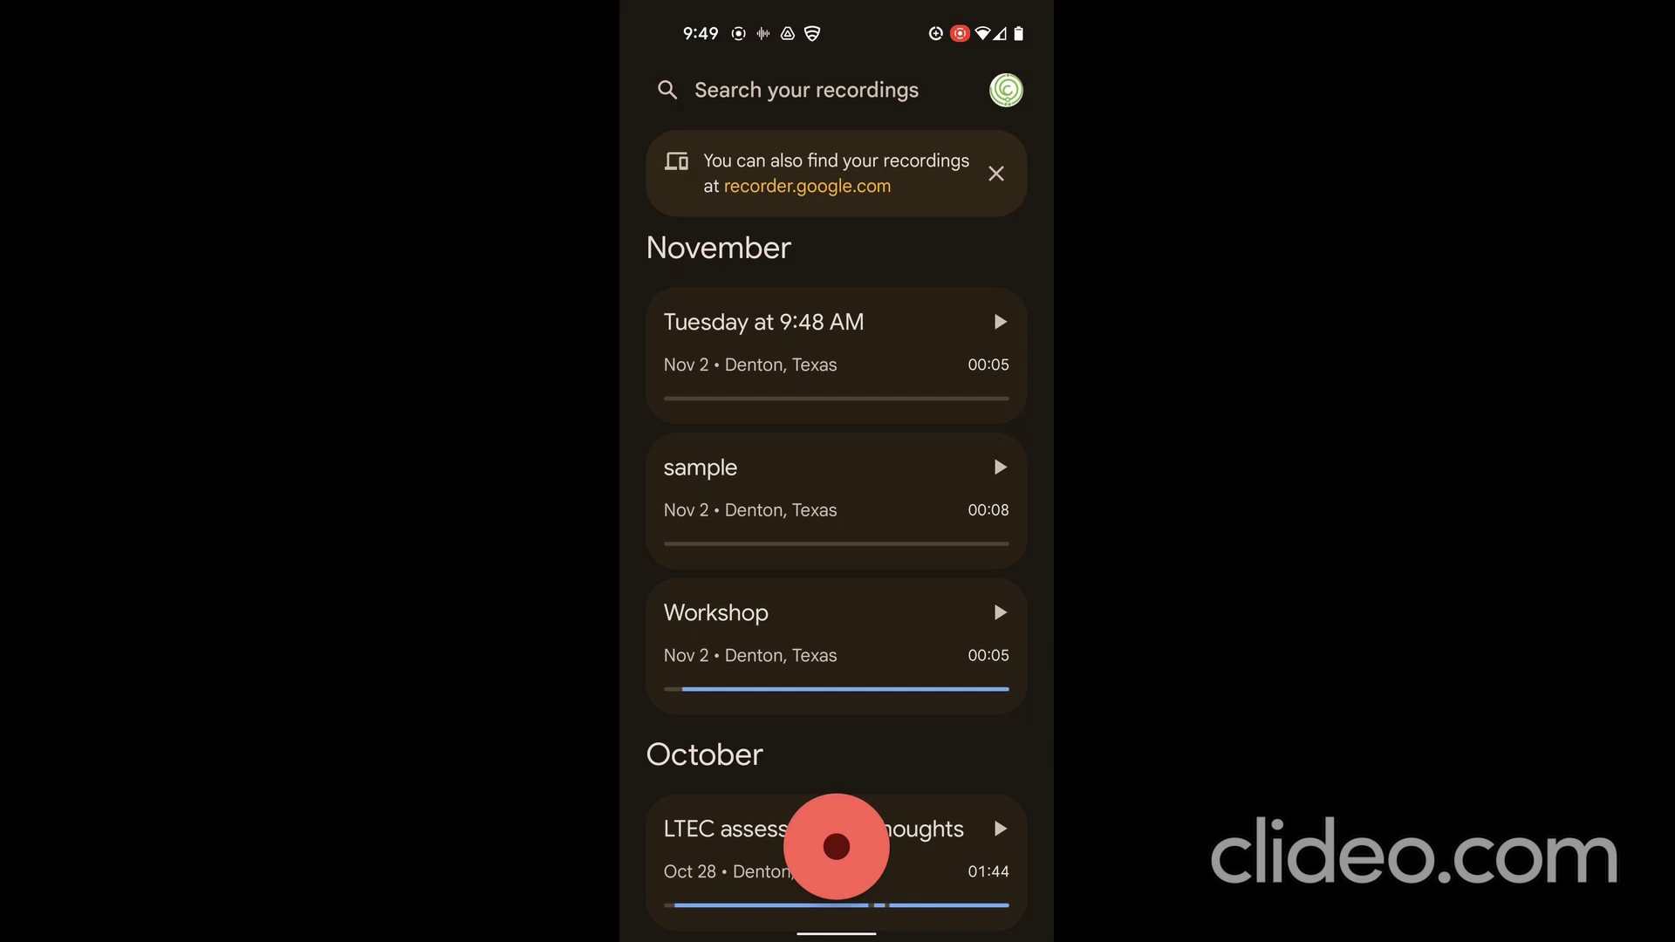
Load a wa.me link with your own phone number in Chrome.
left_click_drag(836, 932, 836, 663)
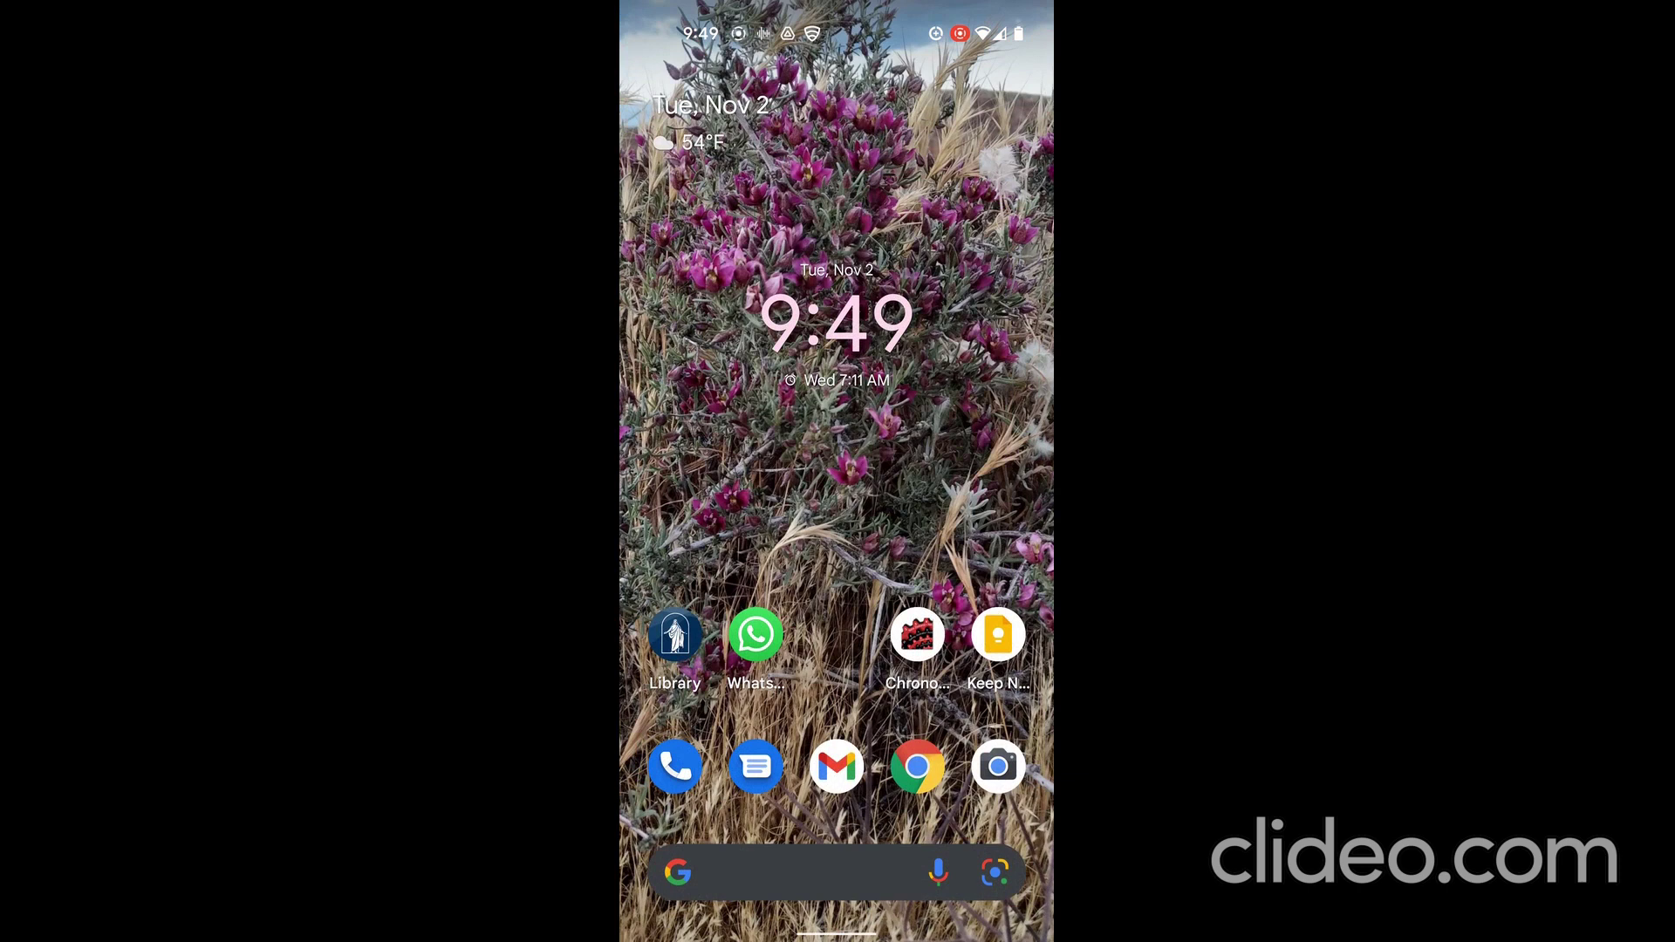
left_click(918, 764)
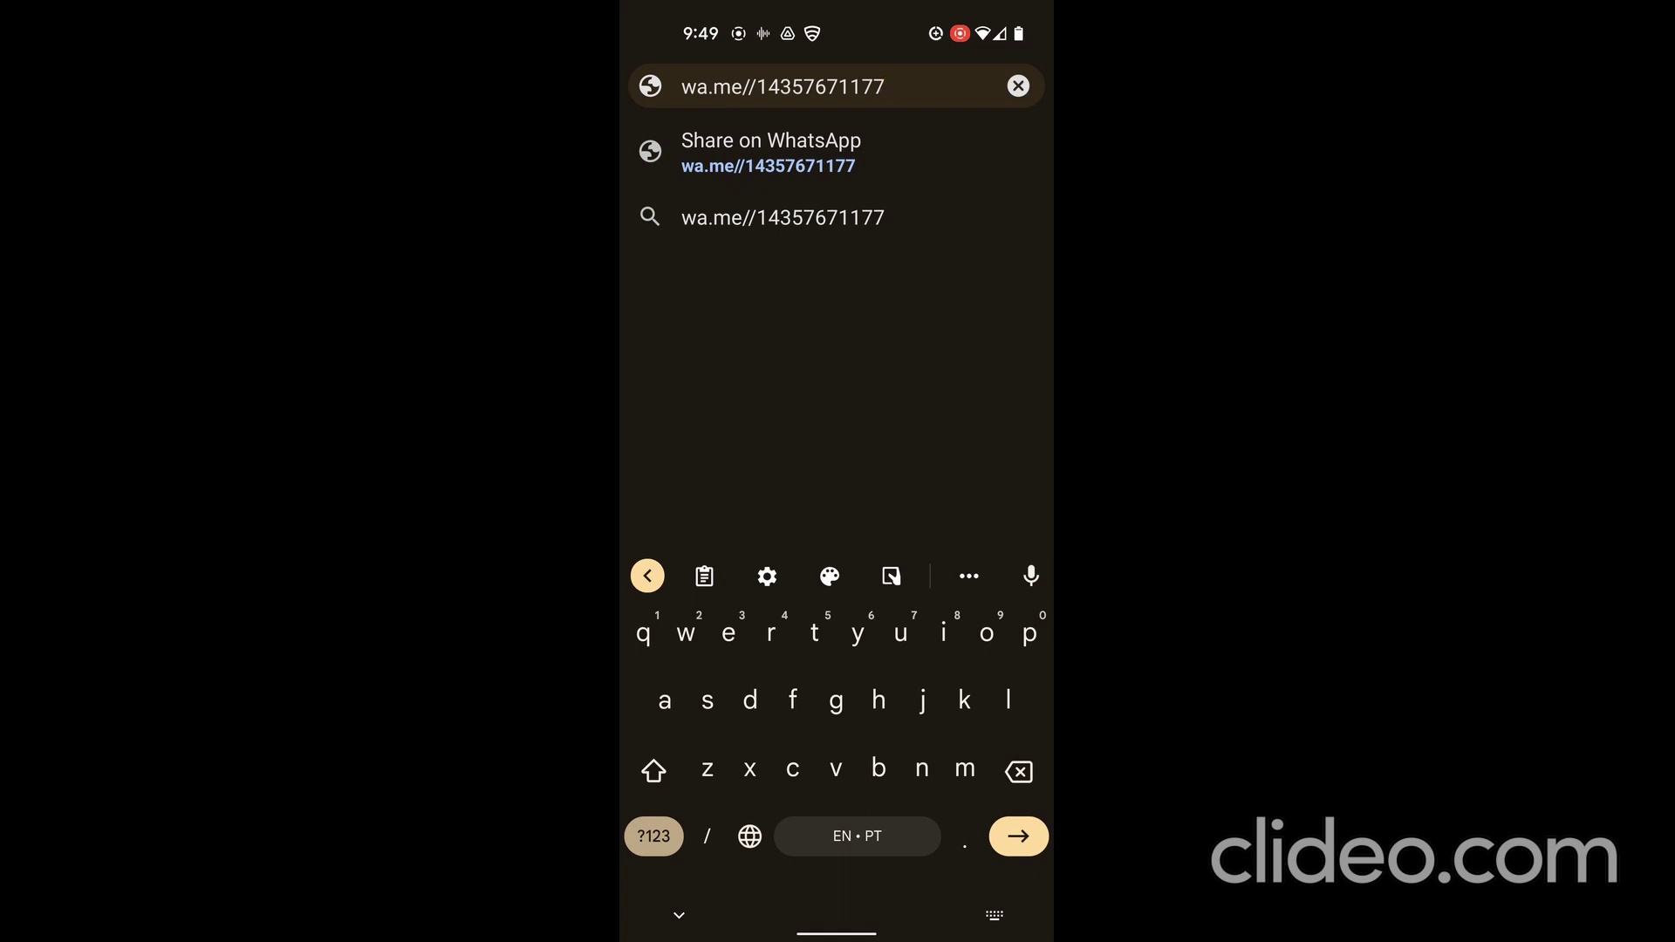
key("Return")
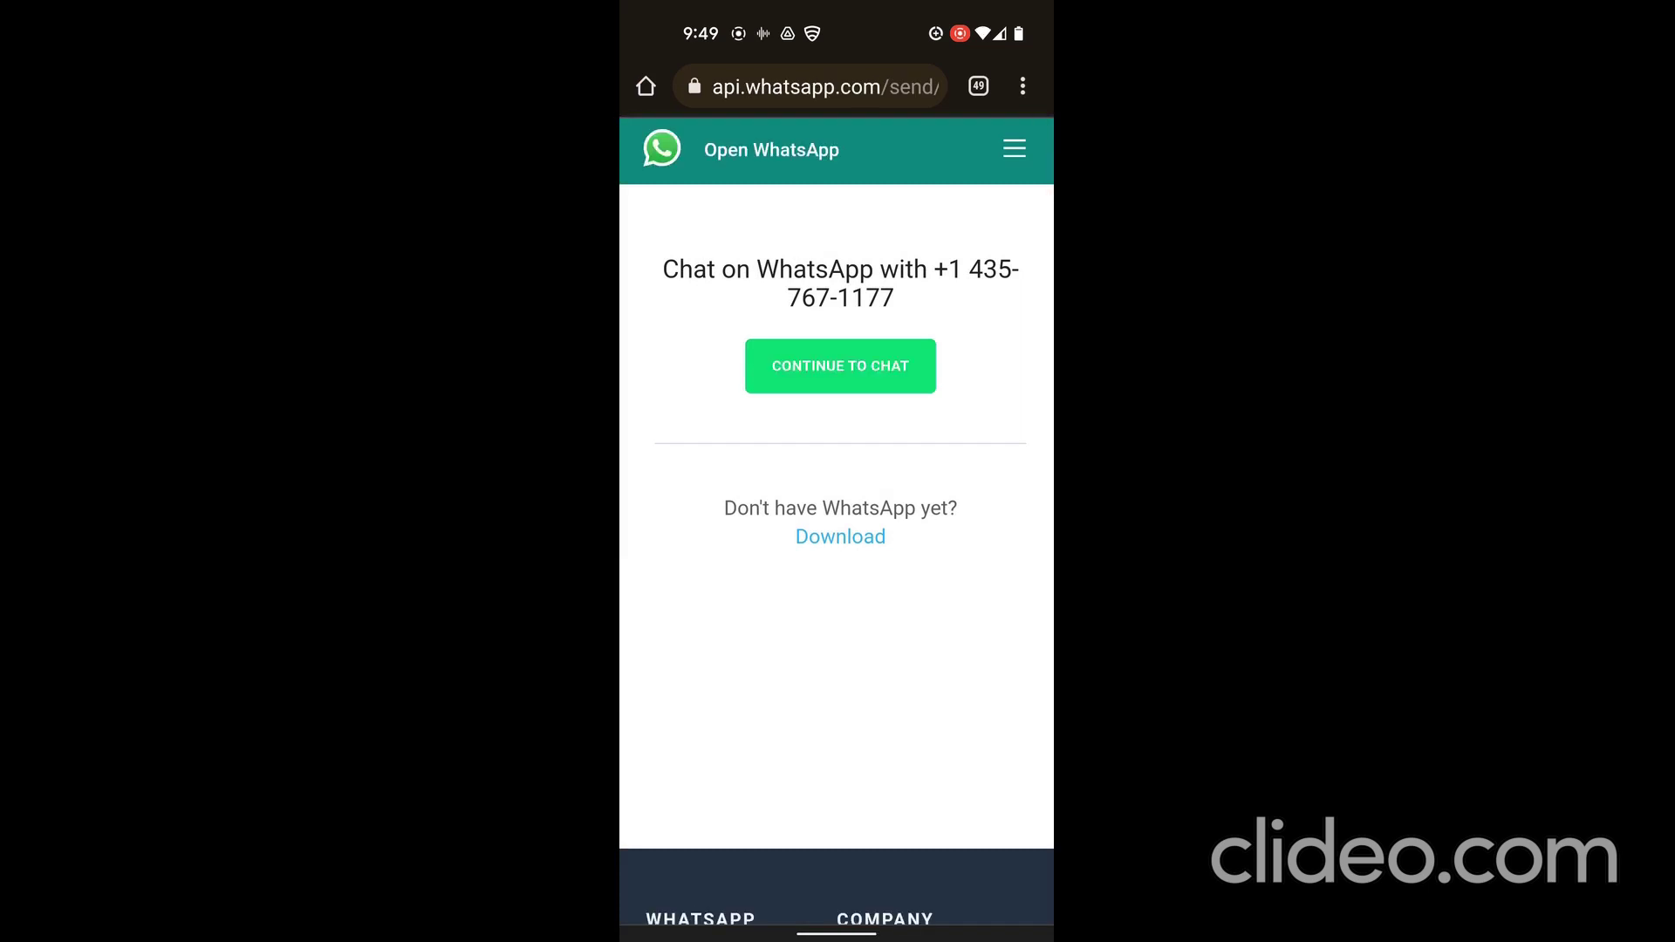
Continue to the self-chat and send a 0:03 voice note by holding the microphone.
left_click(866, 365)
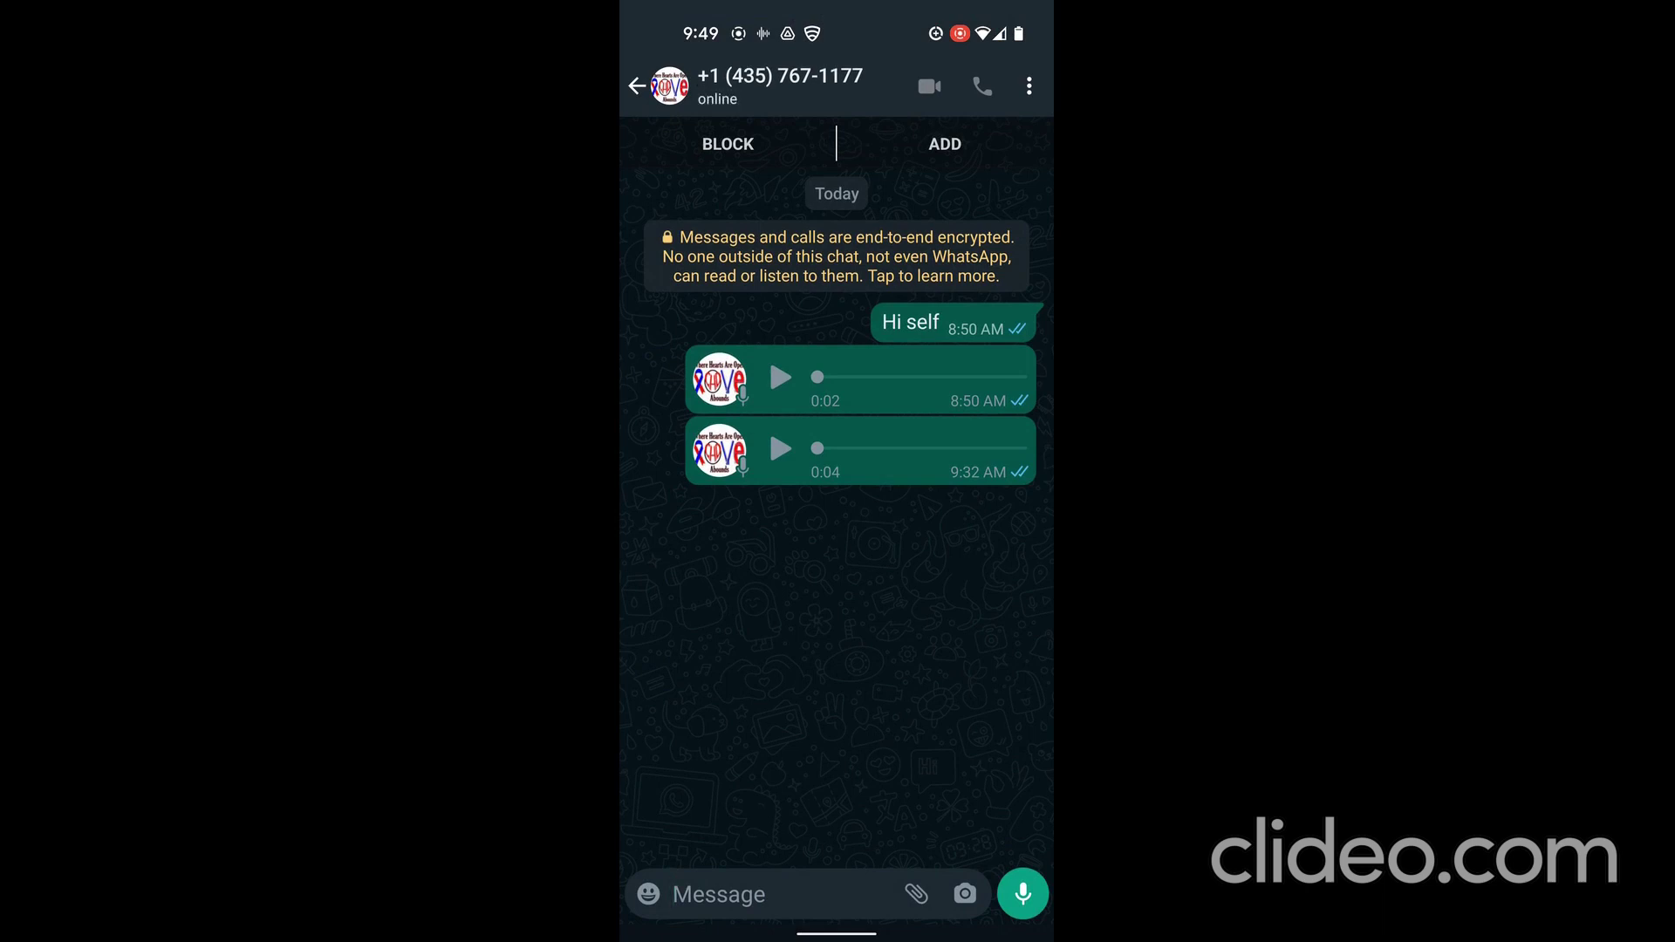
left_click_drag(1023, 894, 1023, 885)
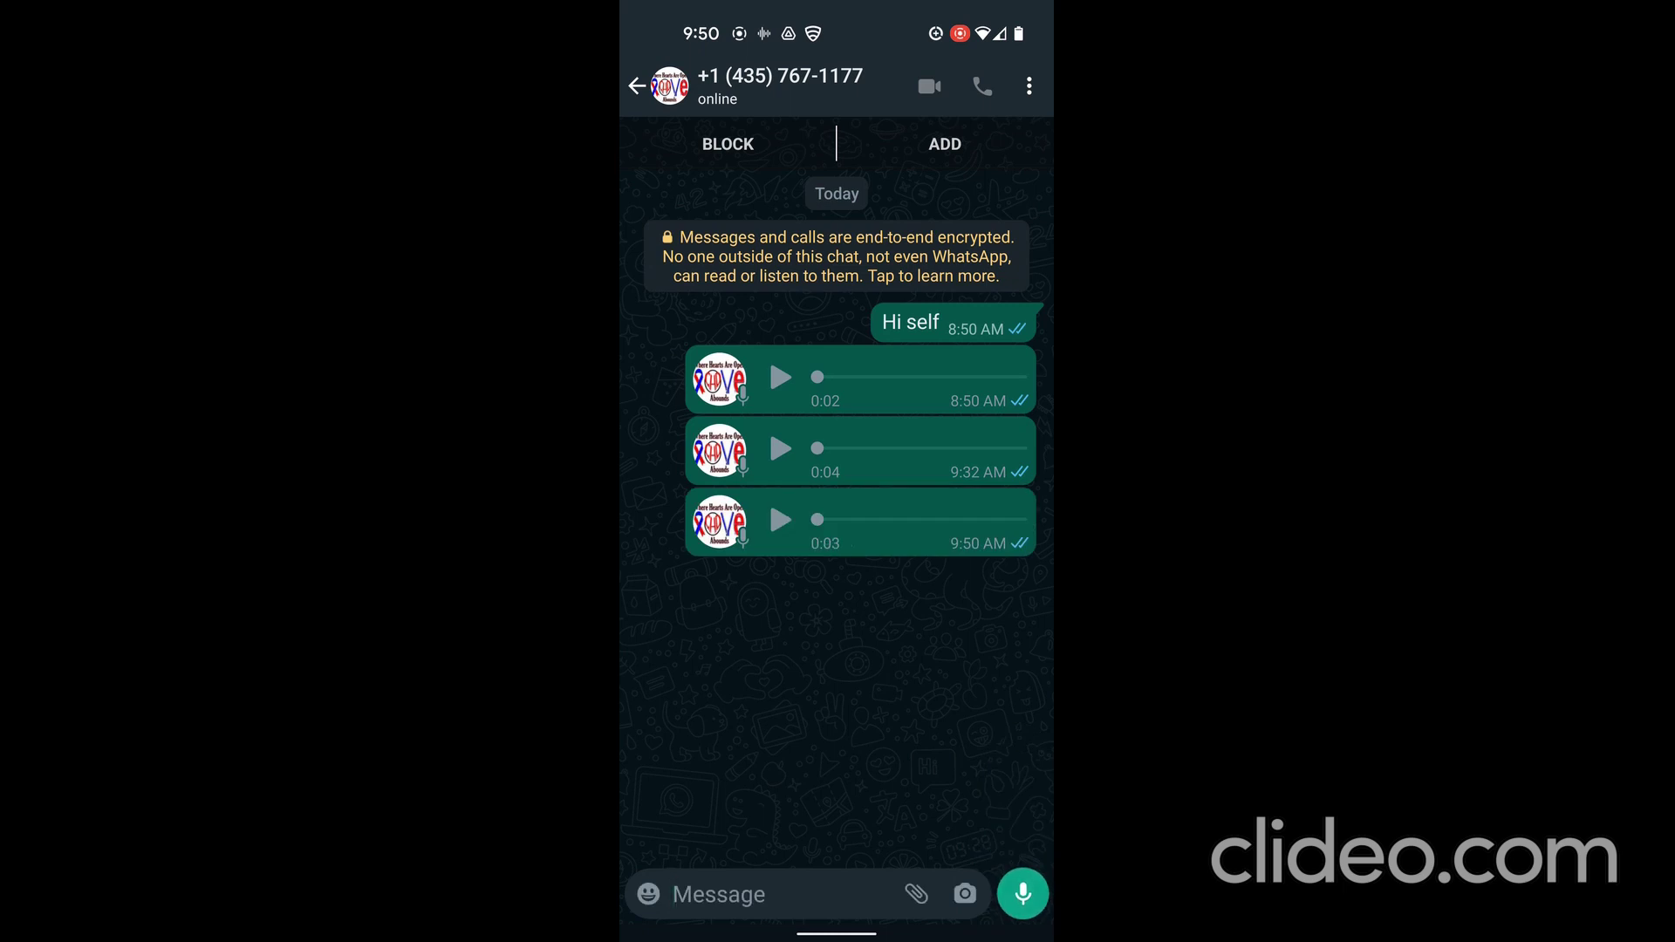
Share the newest 9:50 AM voice message to Google Drive.
left_click(859, 522)
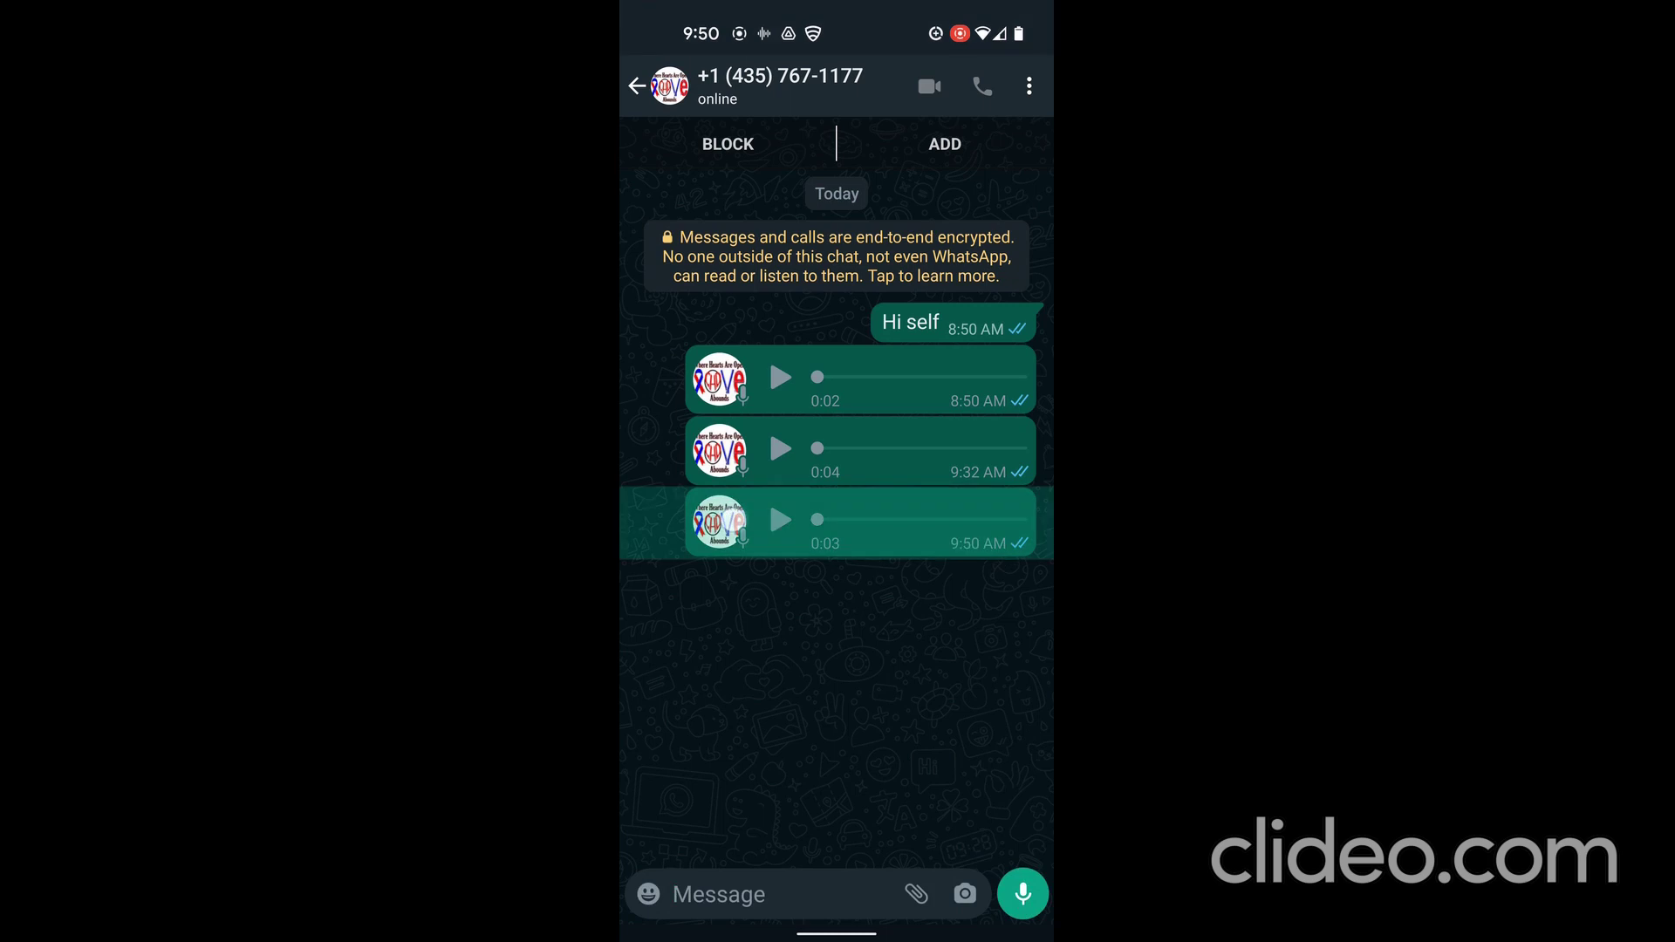
left_click(1029, 86)
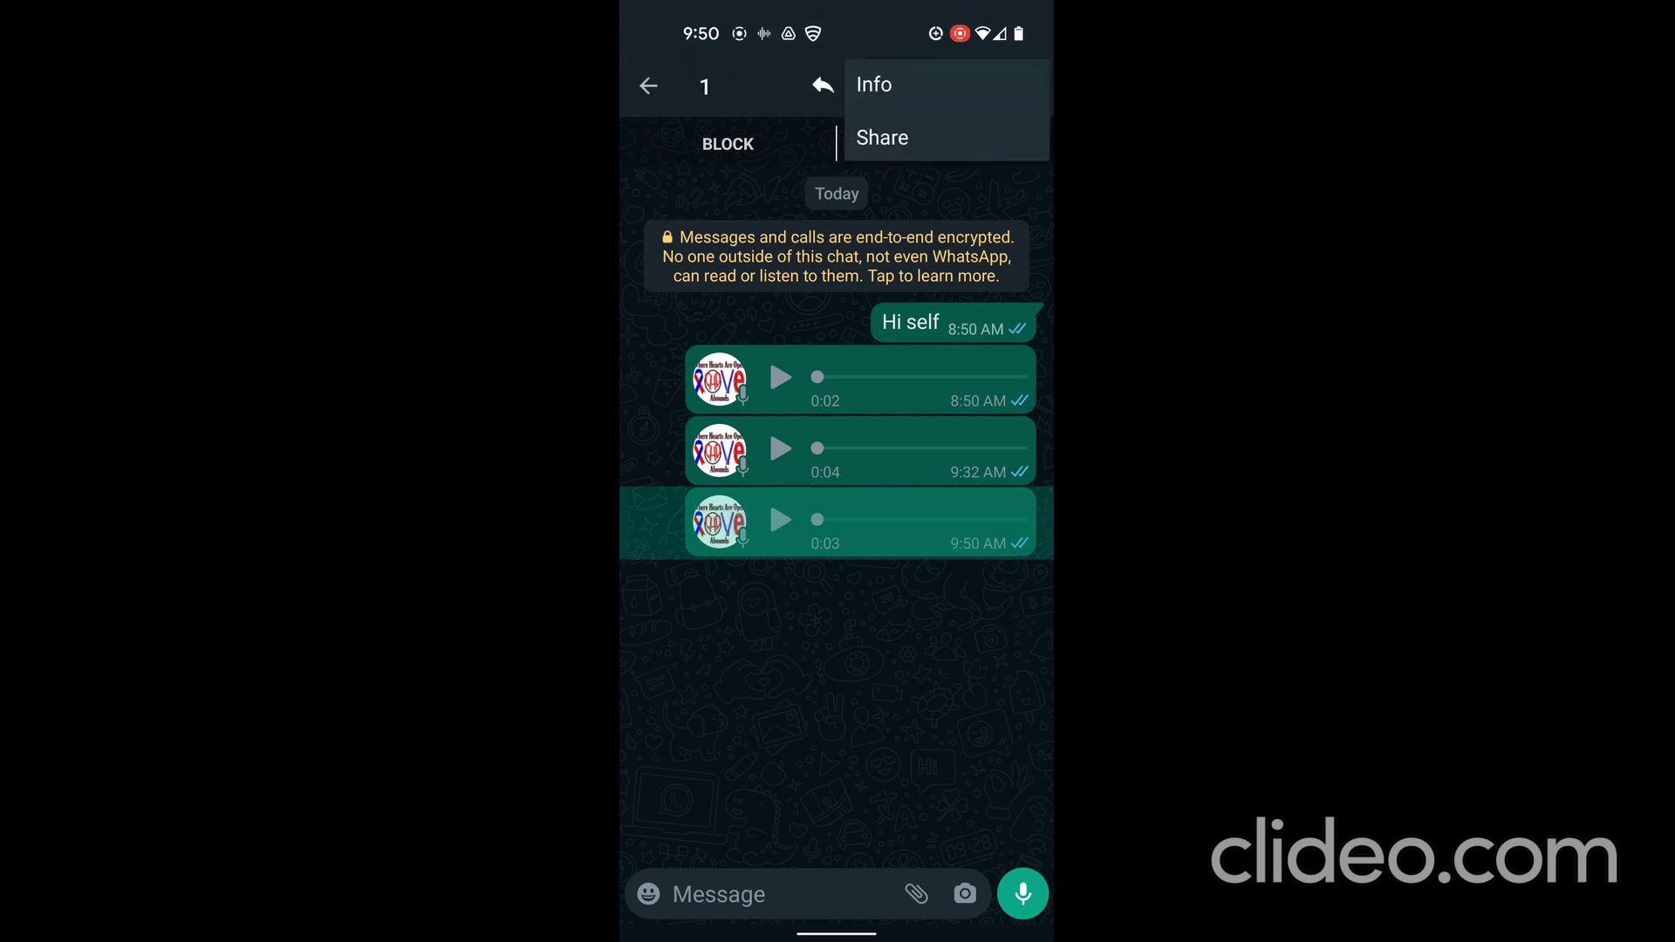
left_click(916, 138)
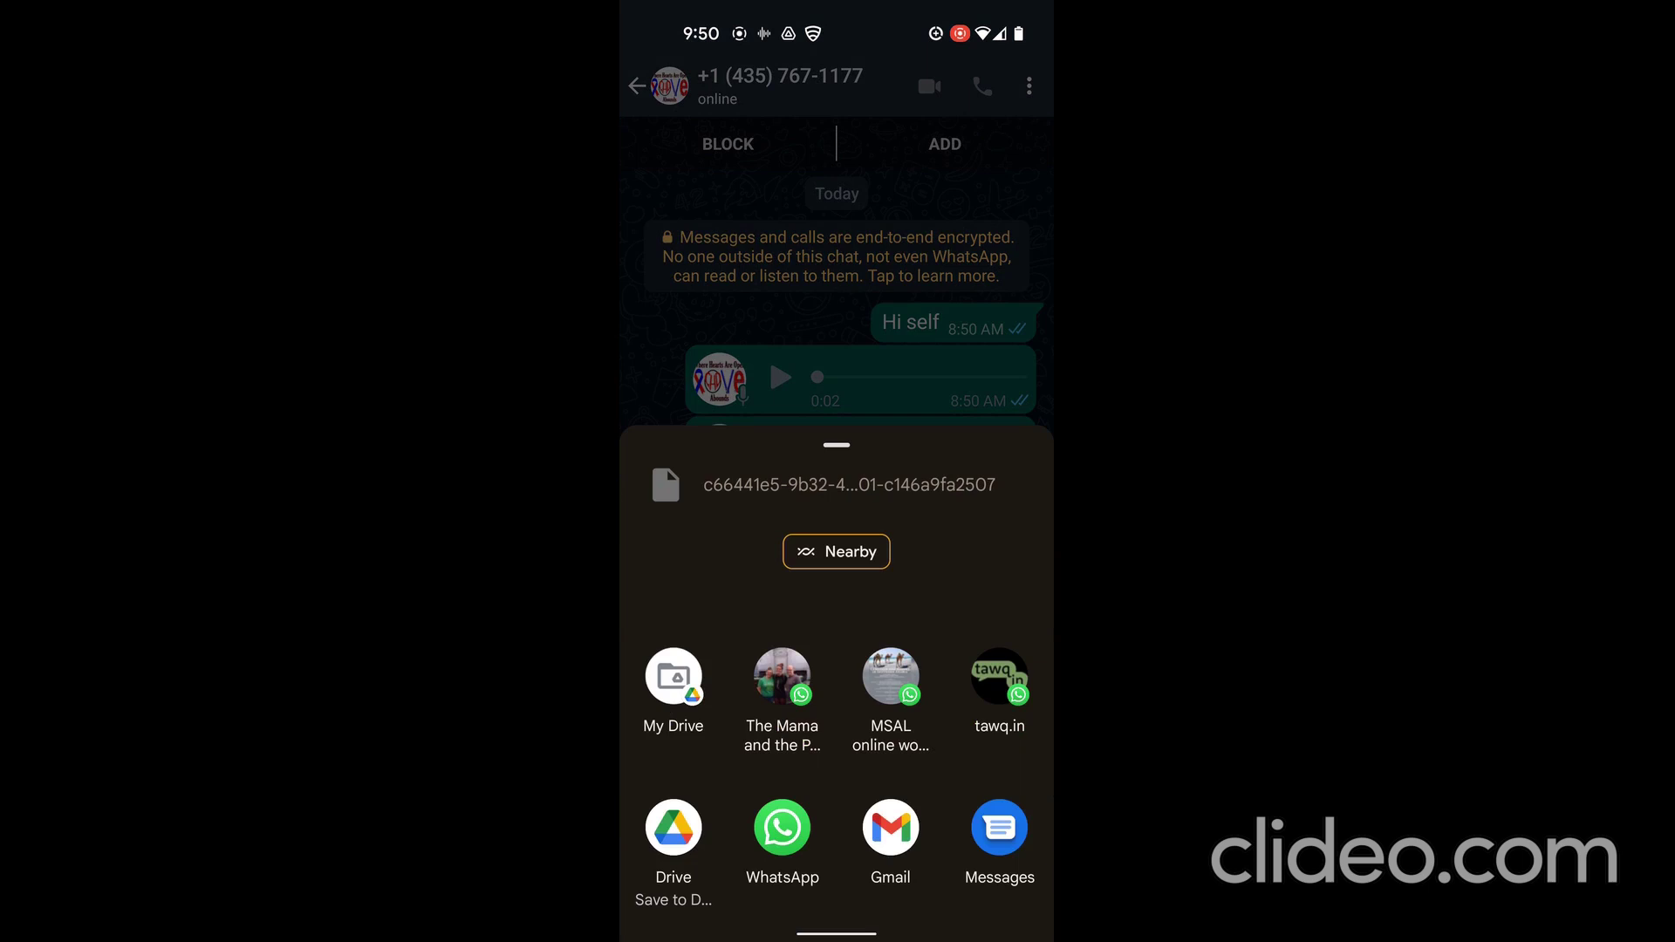
left_click(673, 829)
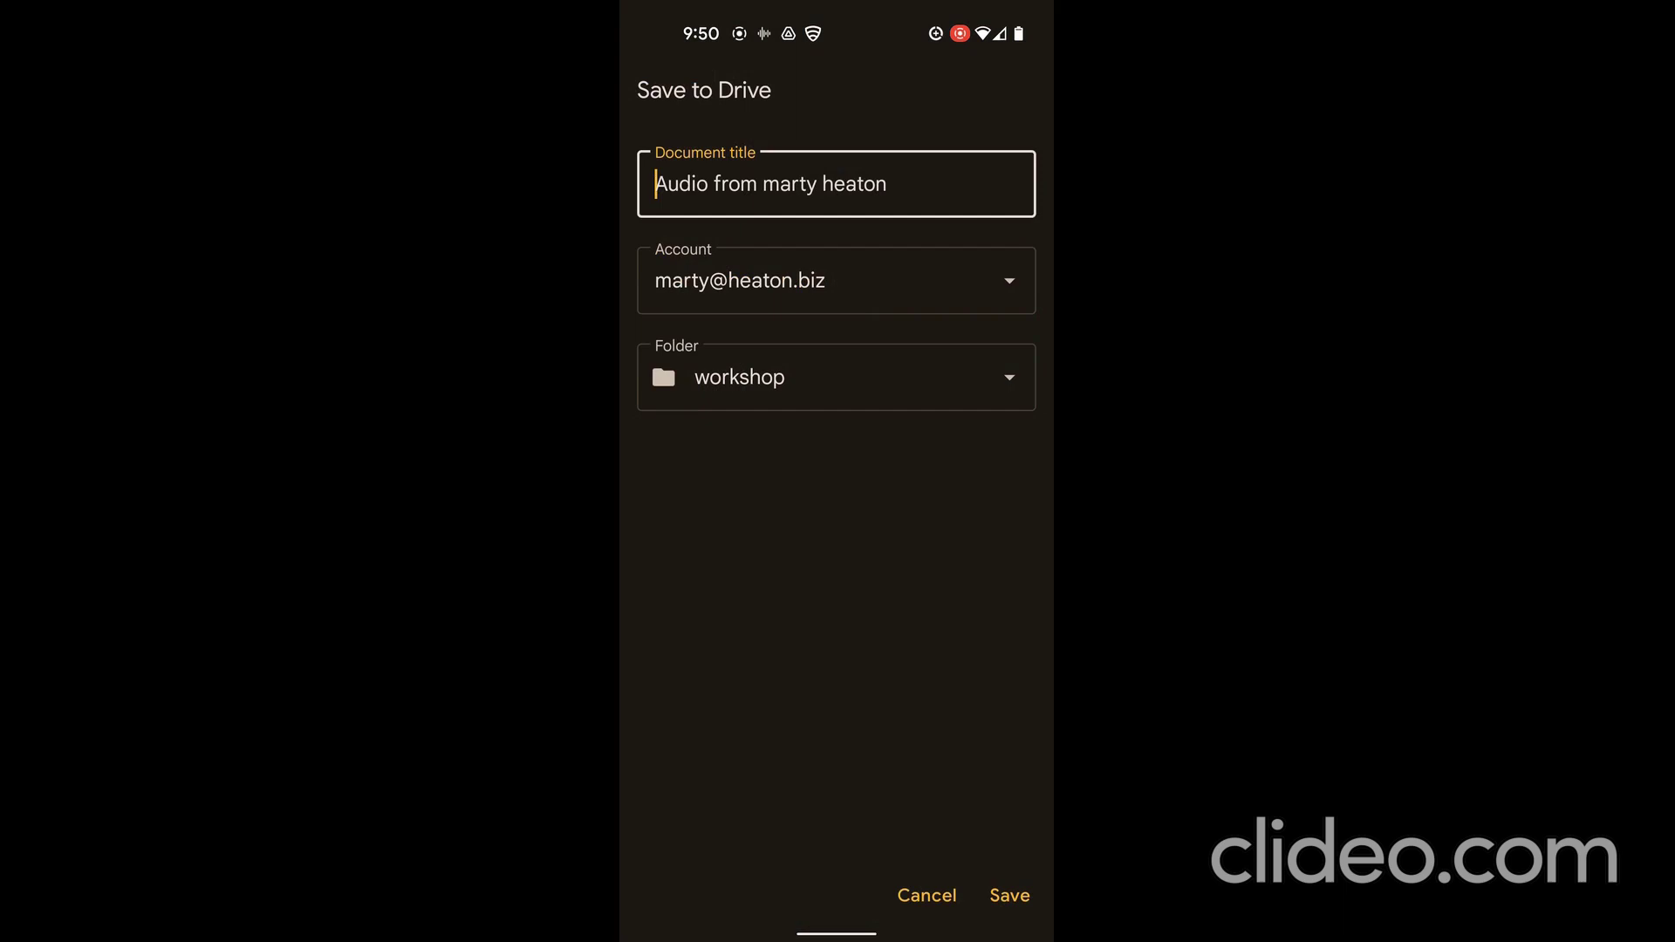
Set the document title to 'WA recording' and save it to the workshop folder.
left_click(897, 183)
key("BackSpace")
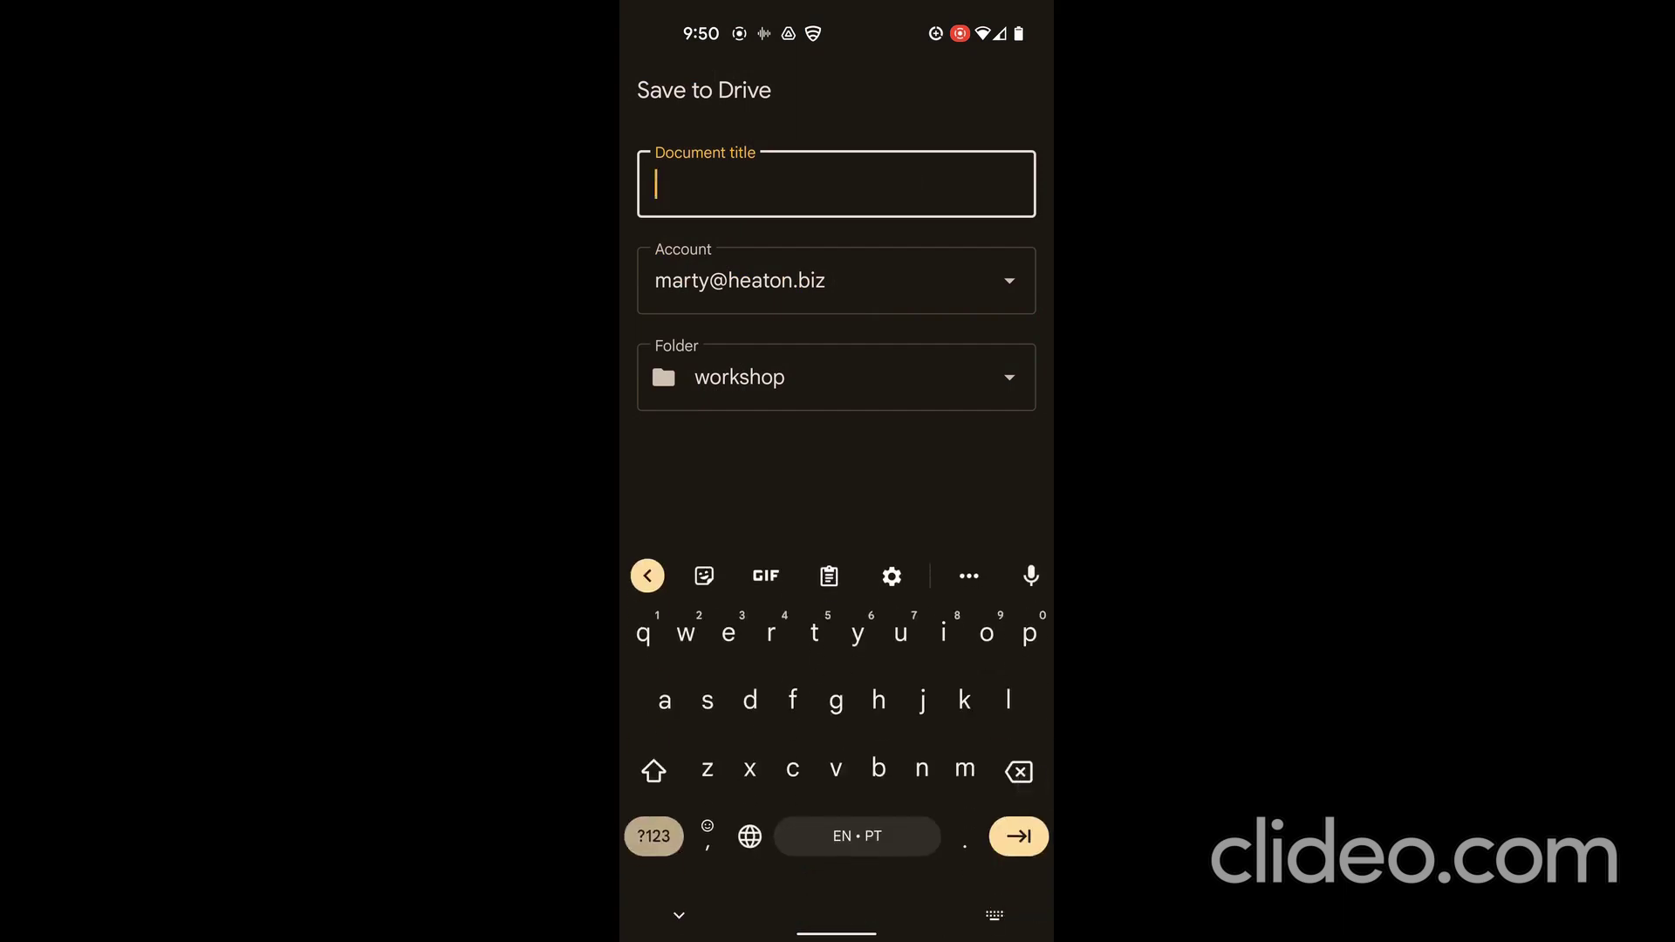
type("wa")
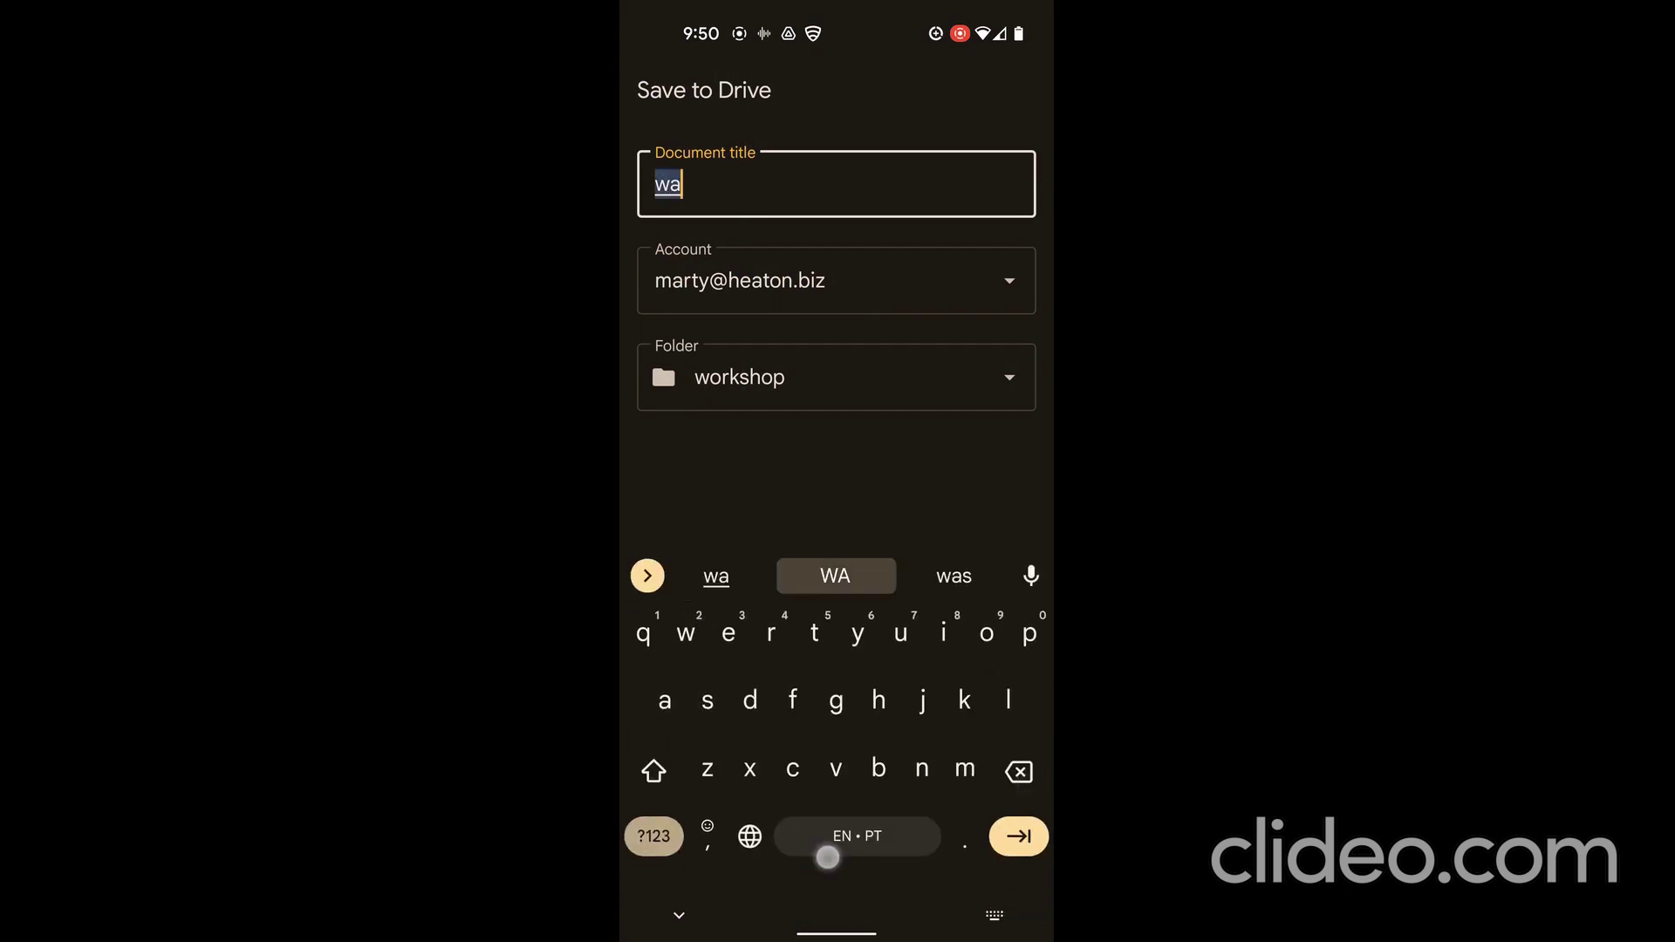
left_click(835, 576)
type("record")
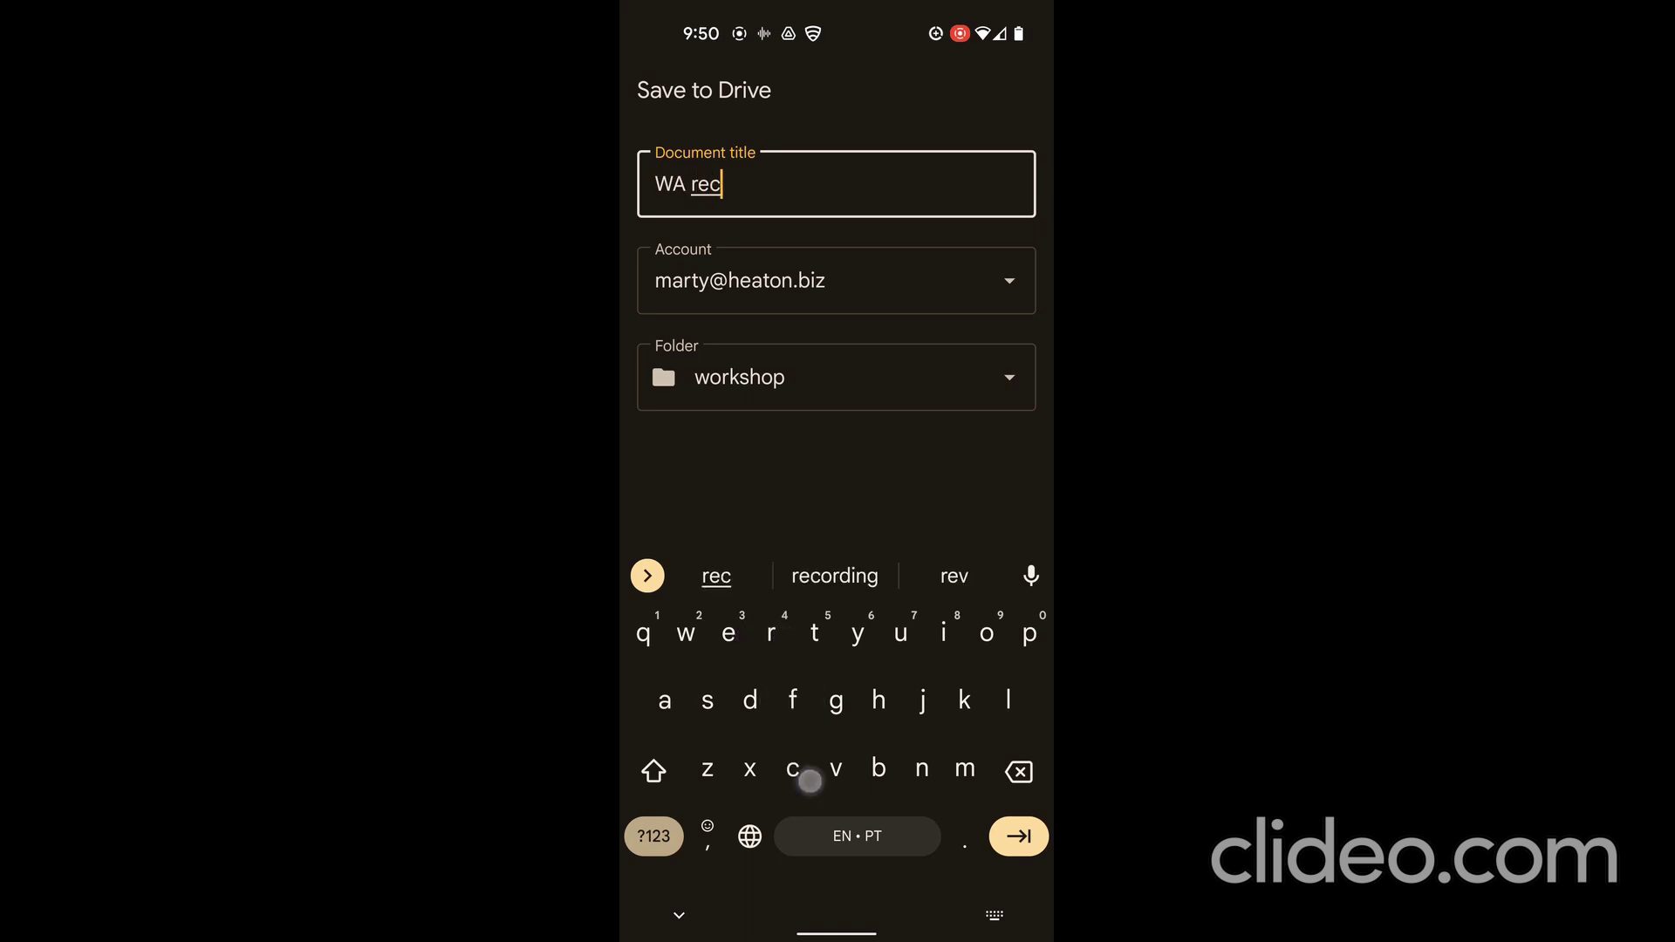
left_click(836, 576)
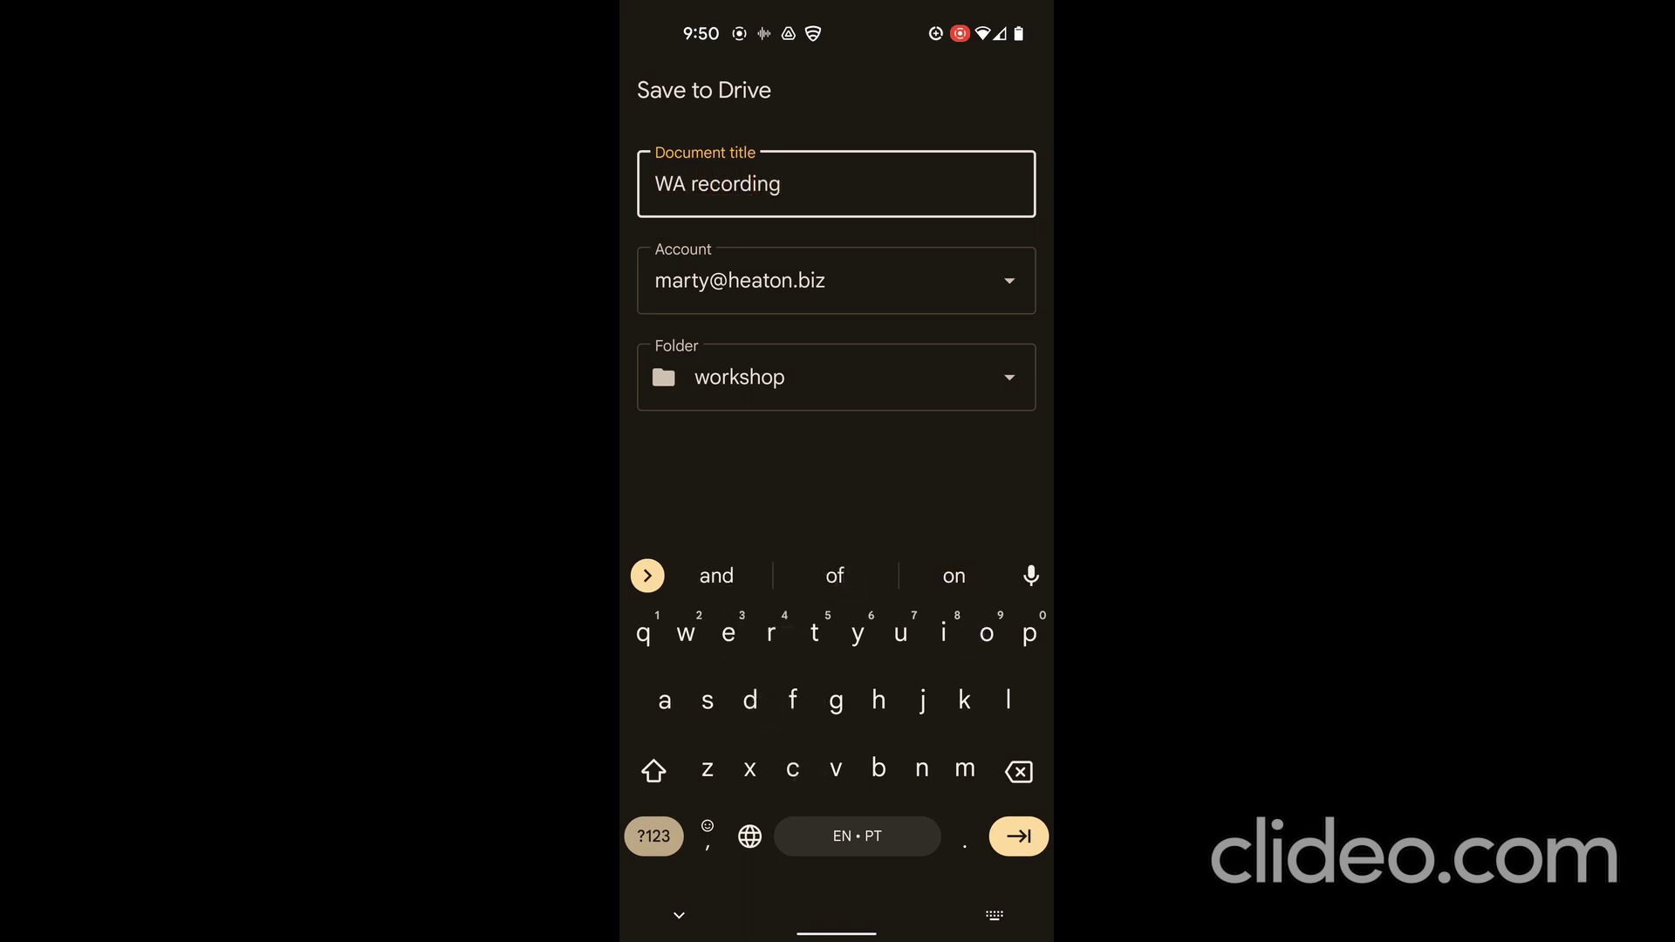
left_click(678, 918)
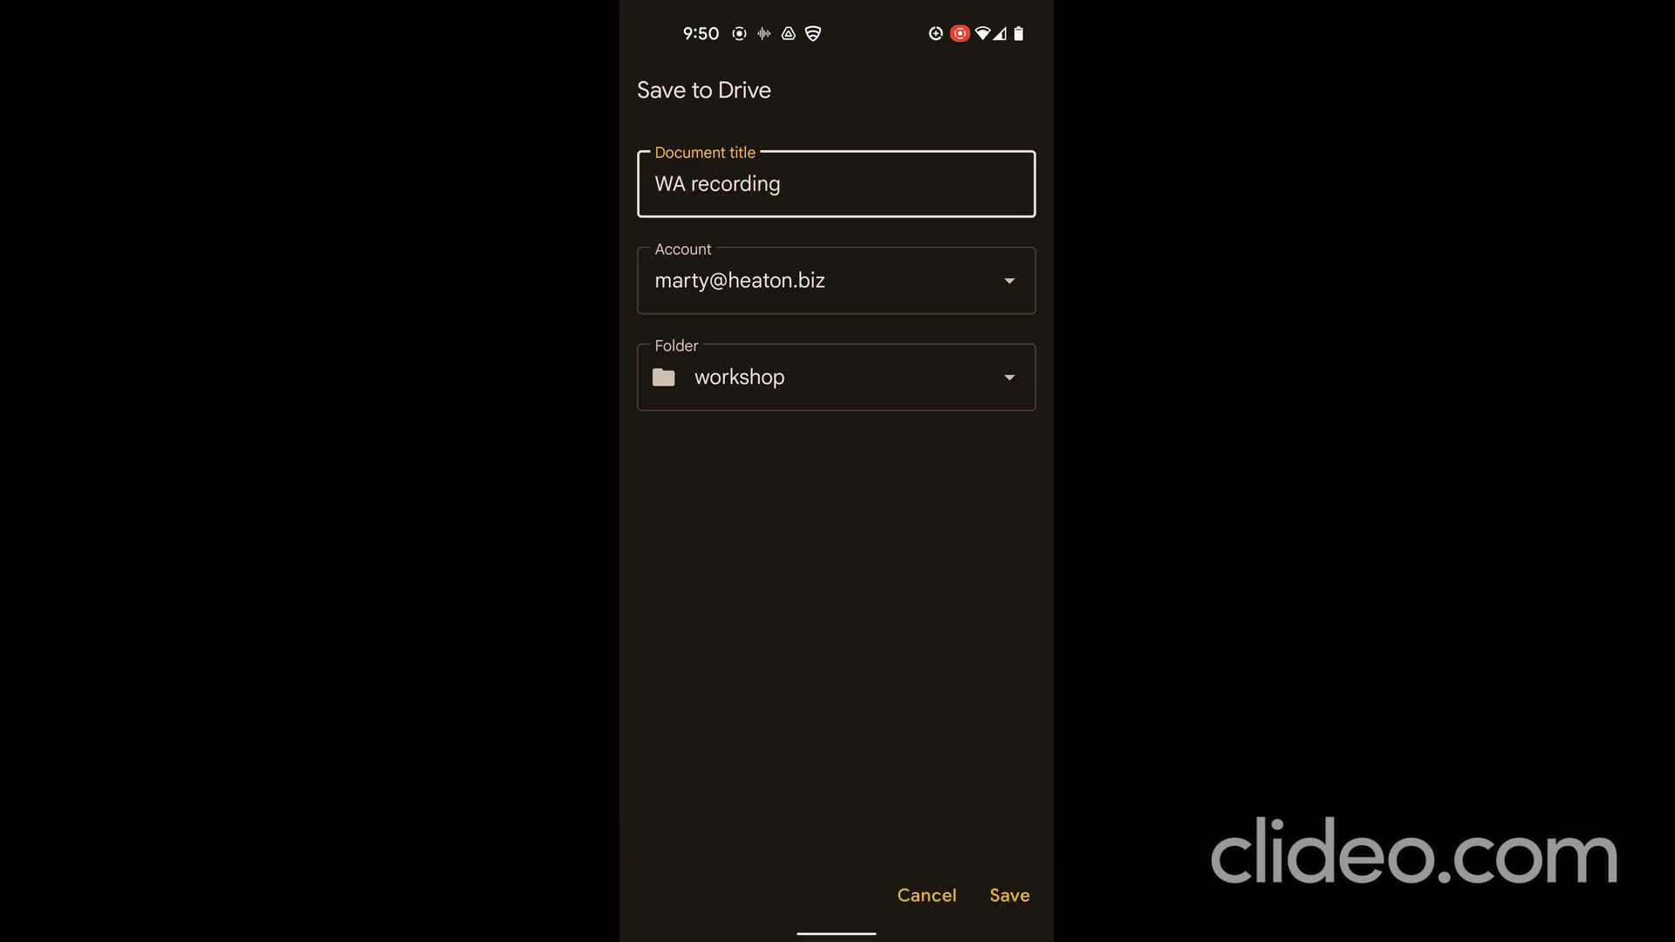
left_click(1023, 897)
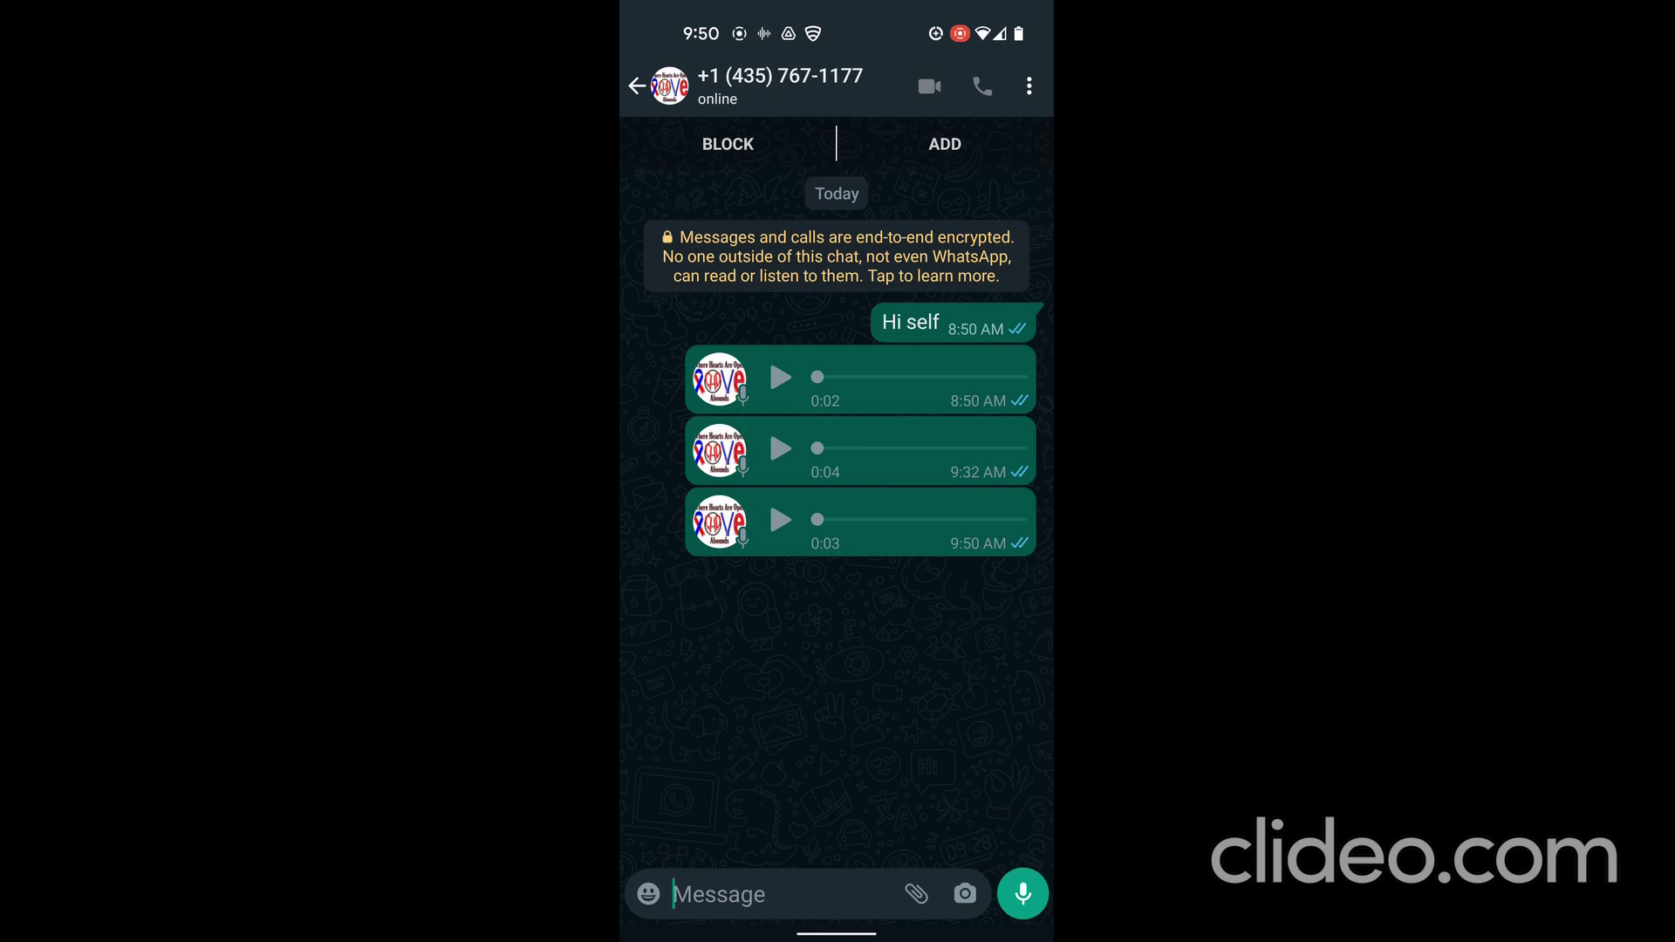
Pull down the notification shade to check the Drive upload's progress.
left_click_drag(837, 9, 836, 523)
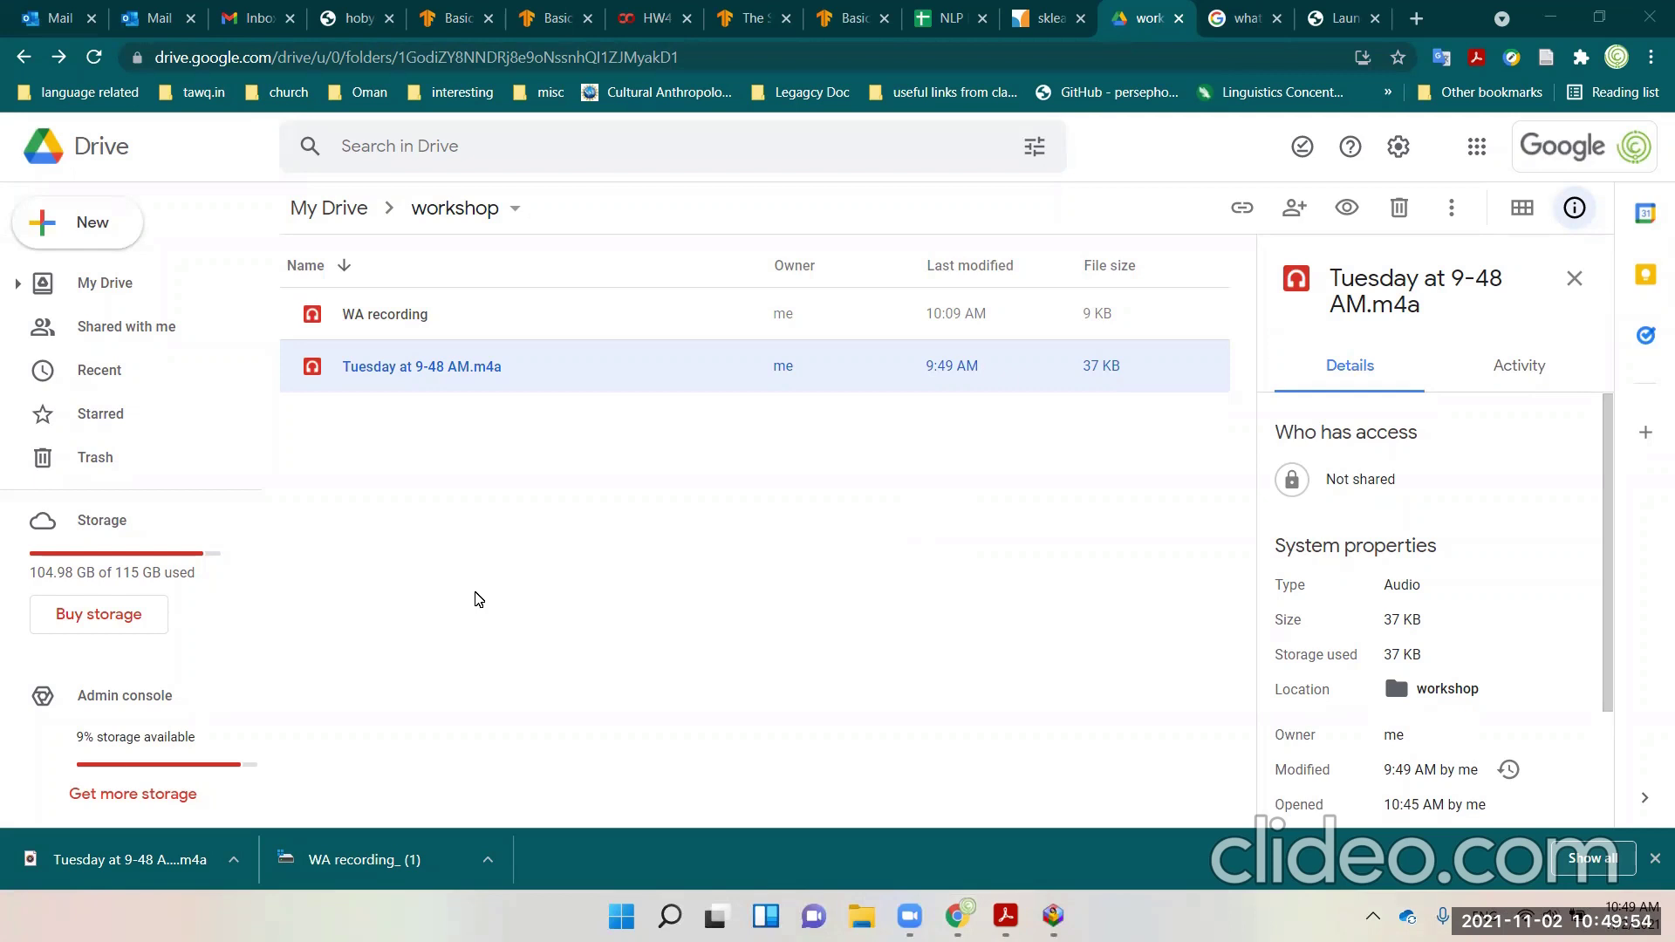
Download 'WA recording' and then 'Tuesday at 9-48 AM.m4a' through each file's right-click menu.
left_click(388, 316)
right_click(389, 320)
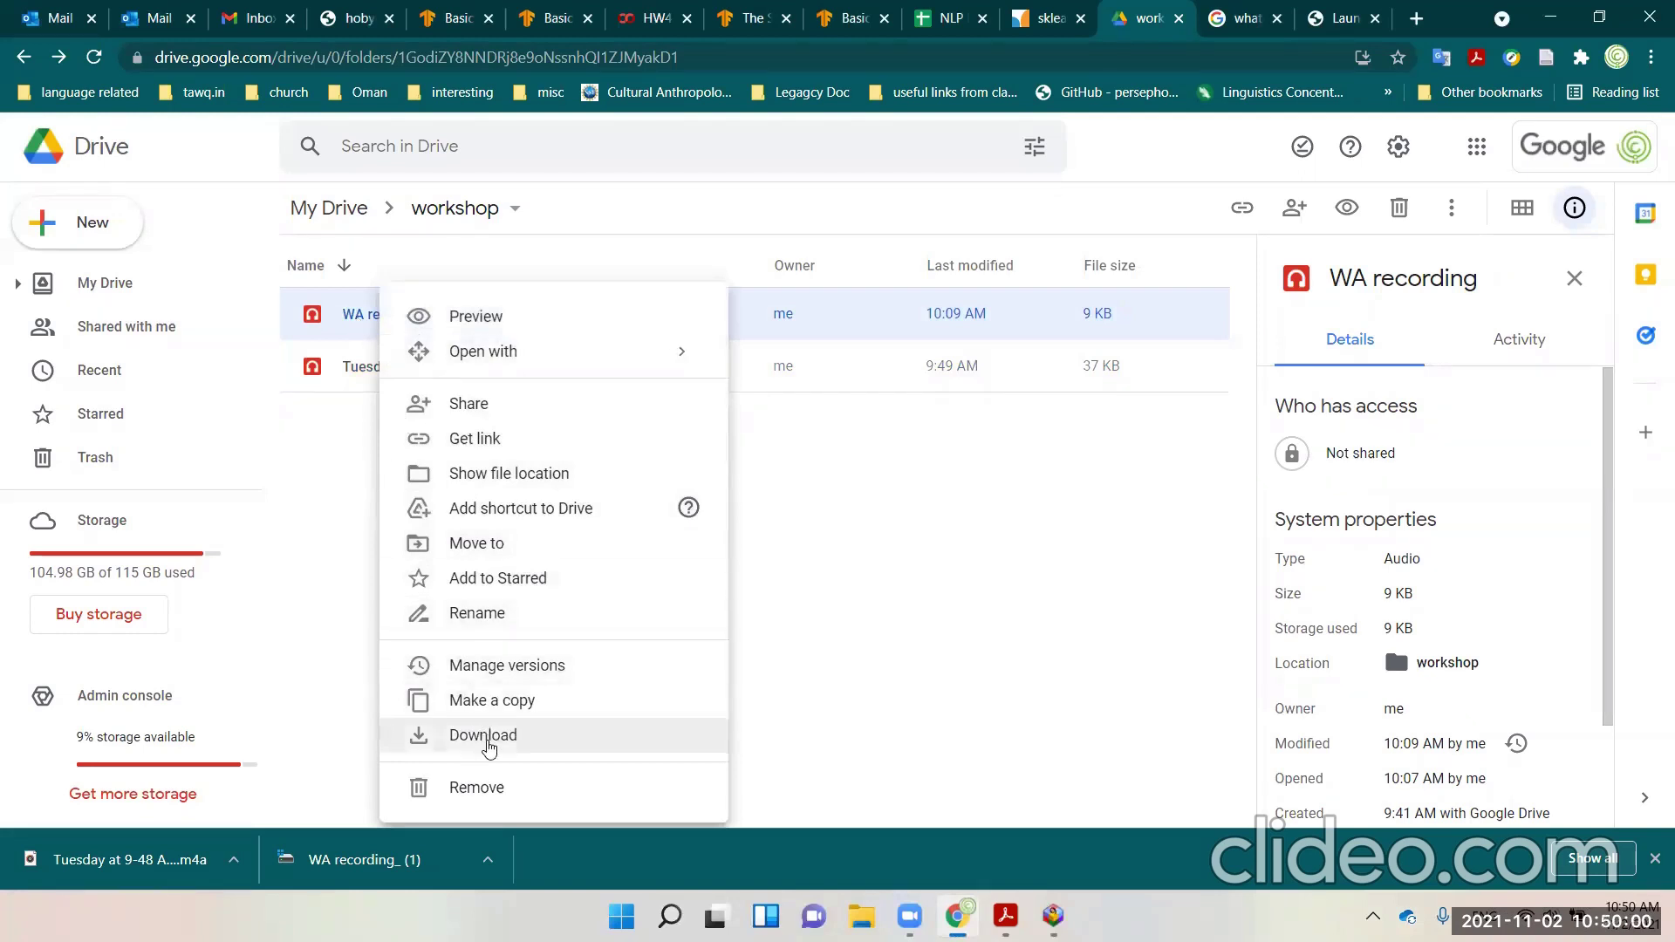
left_click(439, 744)
left_click(416, 372)
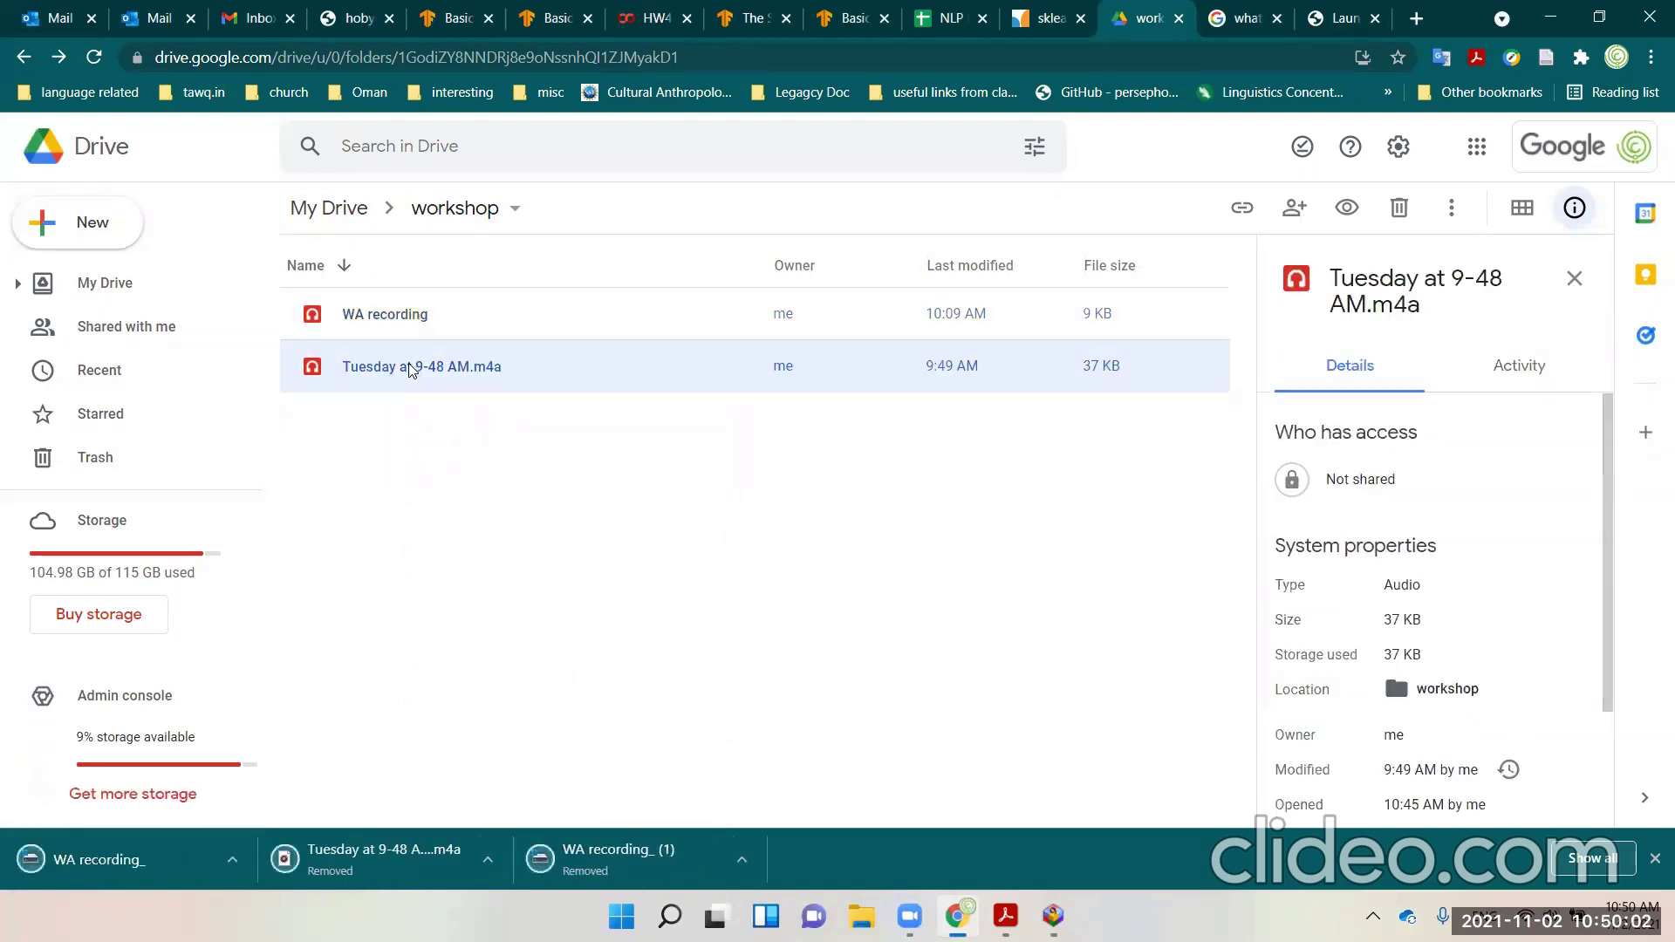
right_click(412, 373)
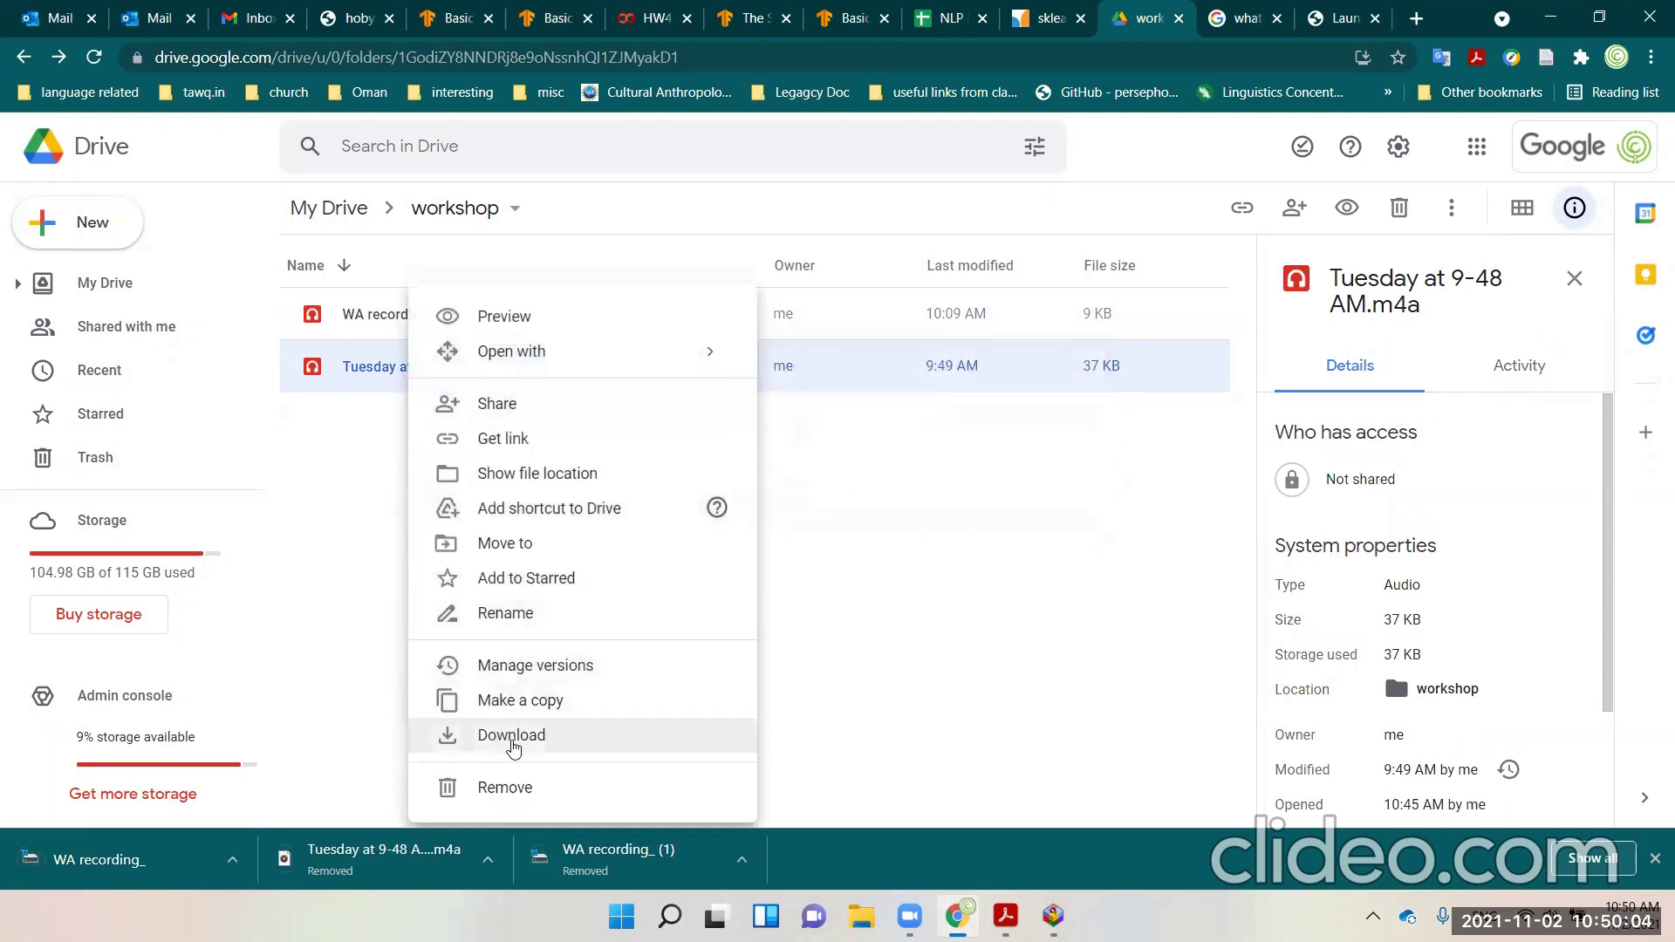
left_click(510, 738)
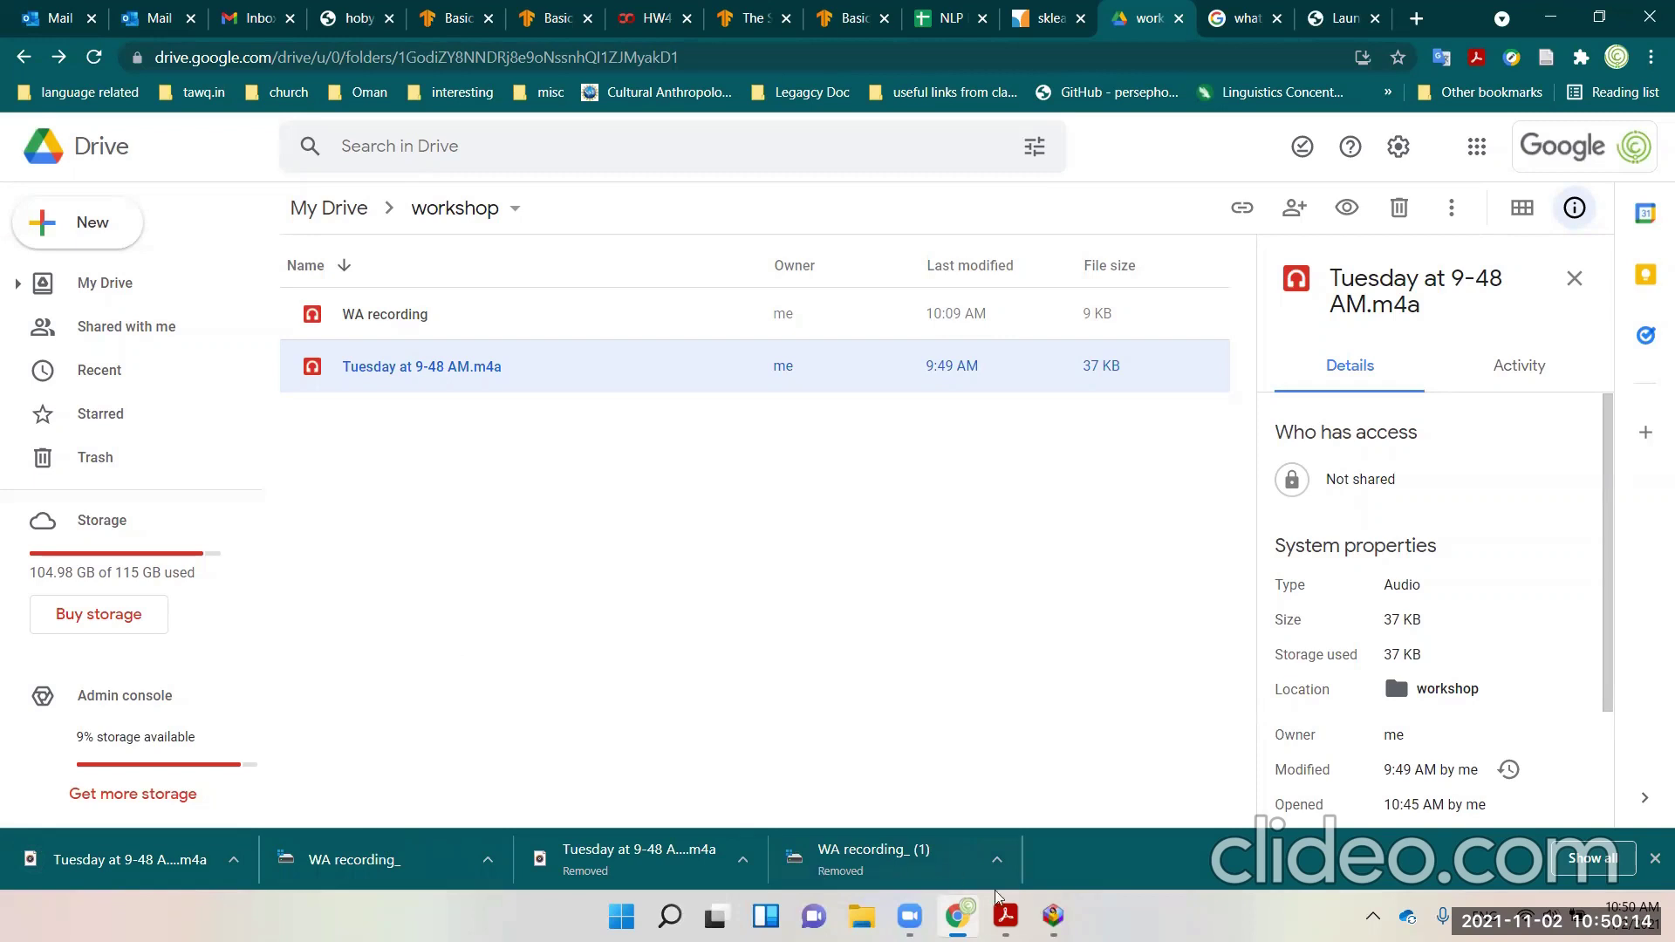
Insert 'Tuesday at 9-48 AM' as the aw₁ pronunciation sound, showing All Files.
left_click(1052, 915)
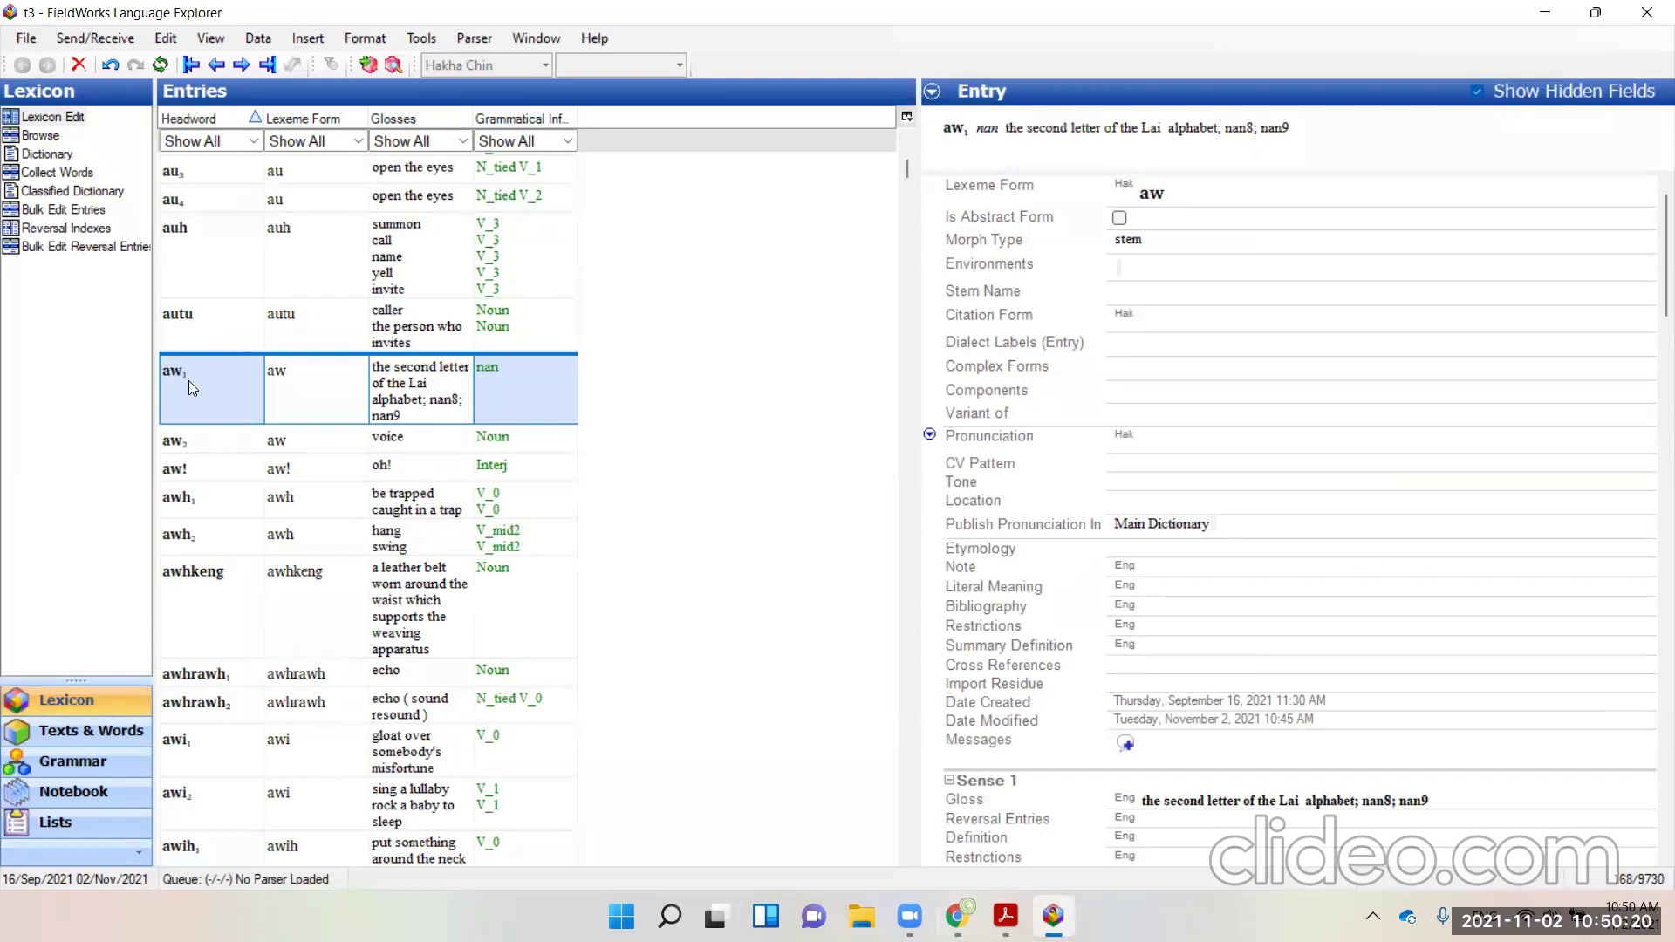
left_click(930, 435)
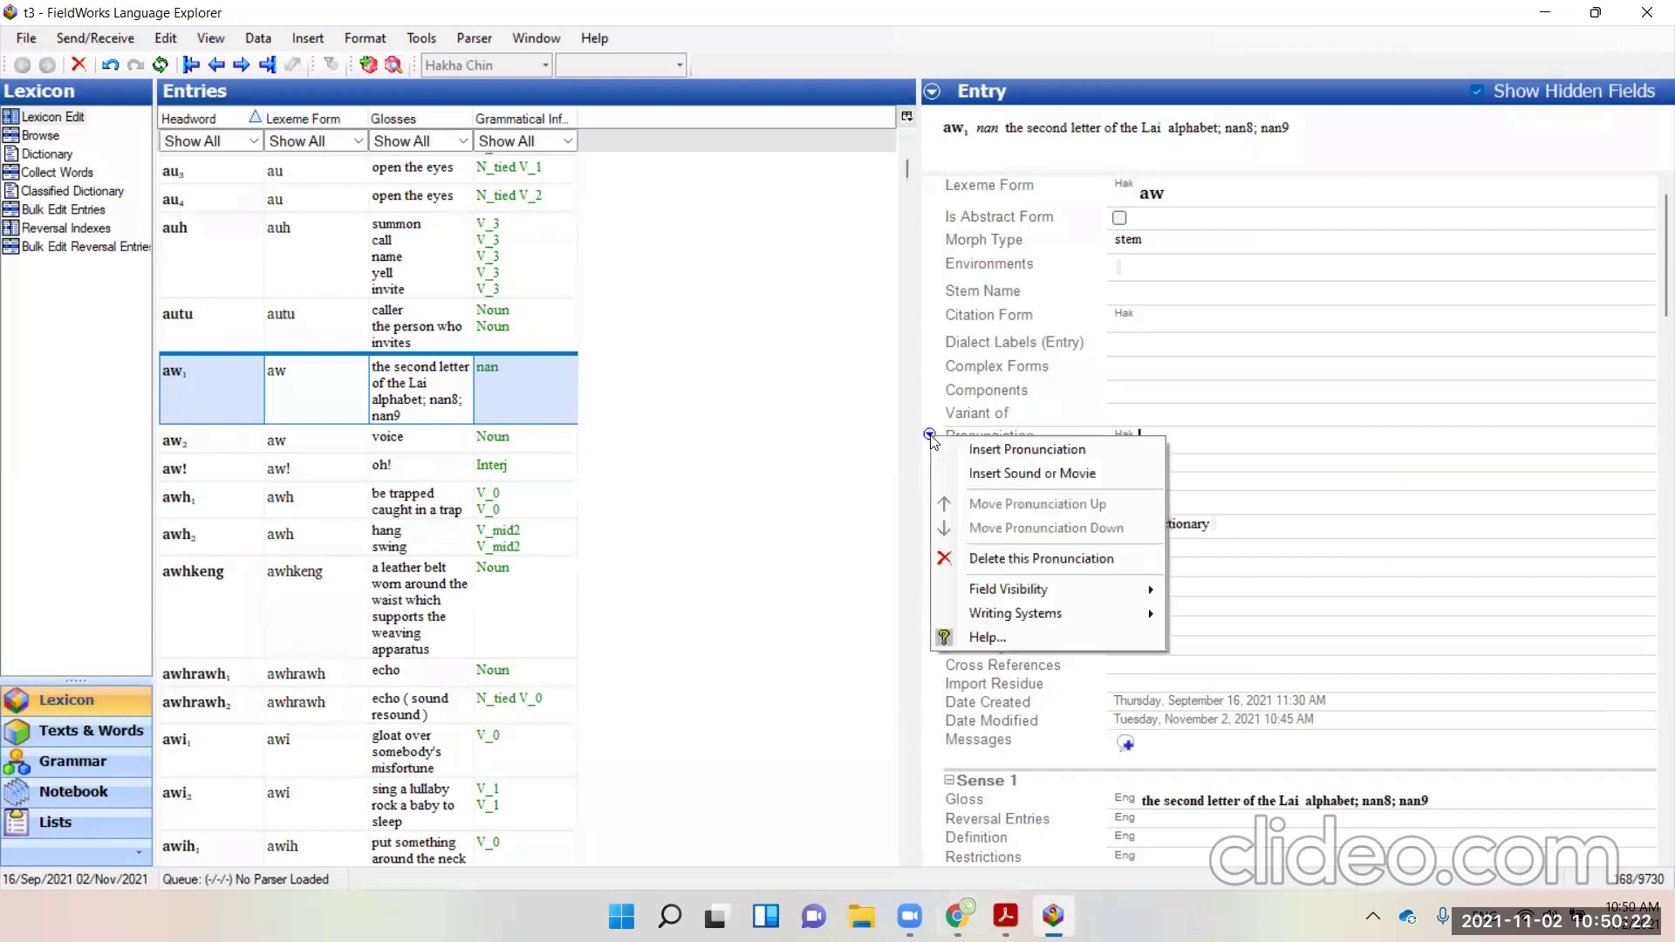
left_click(993, 472)
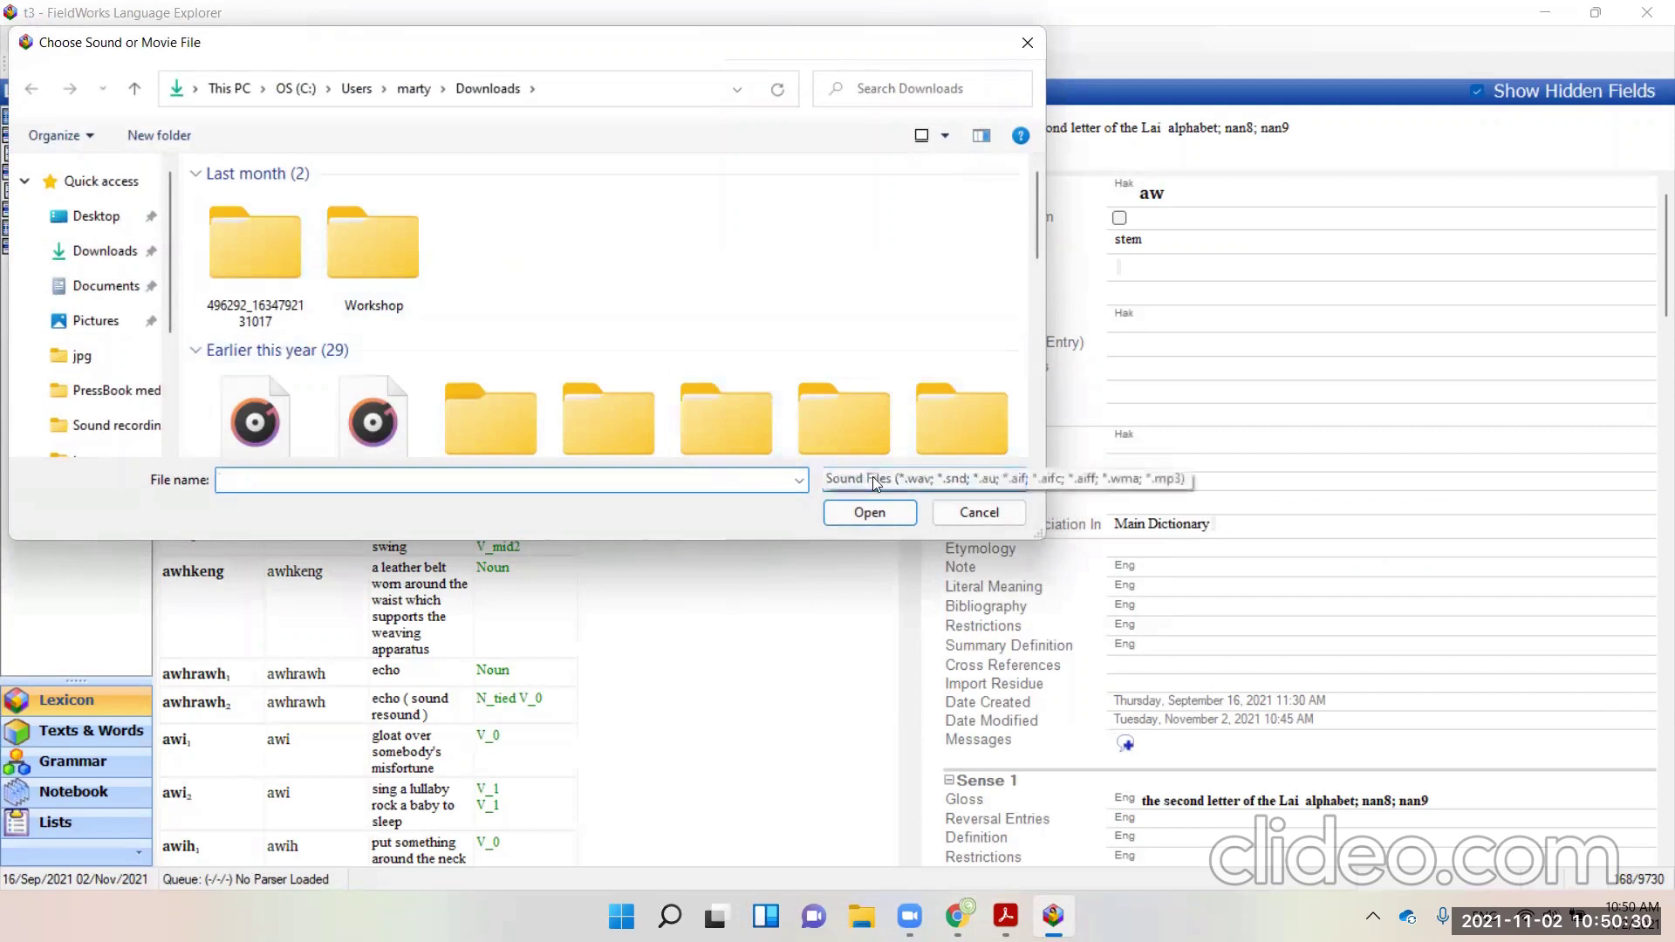
left_click(1016, 479)
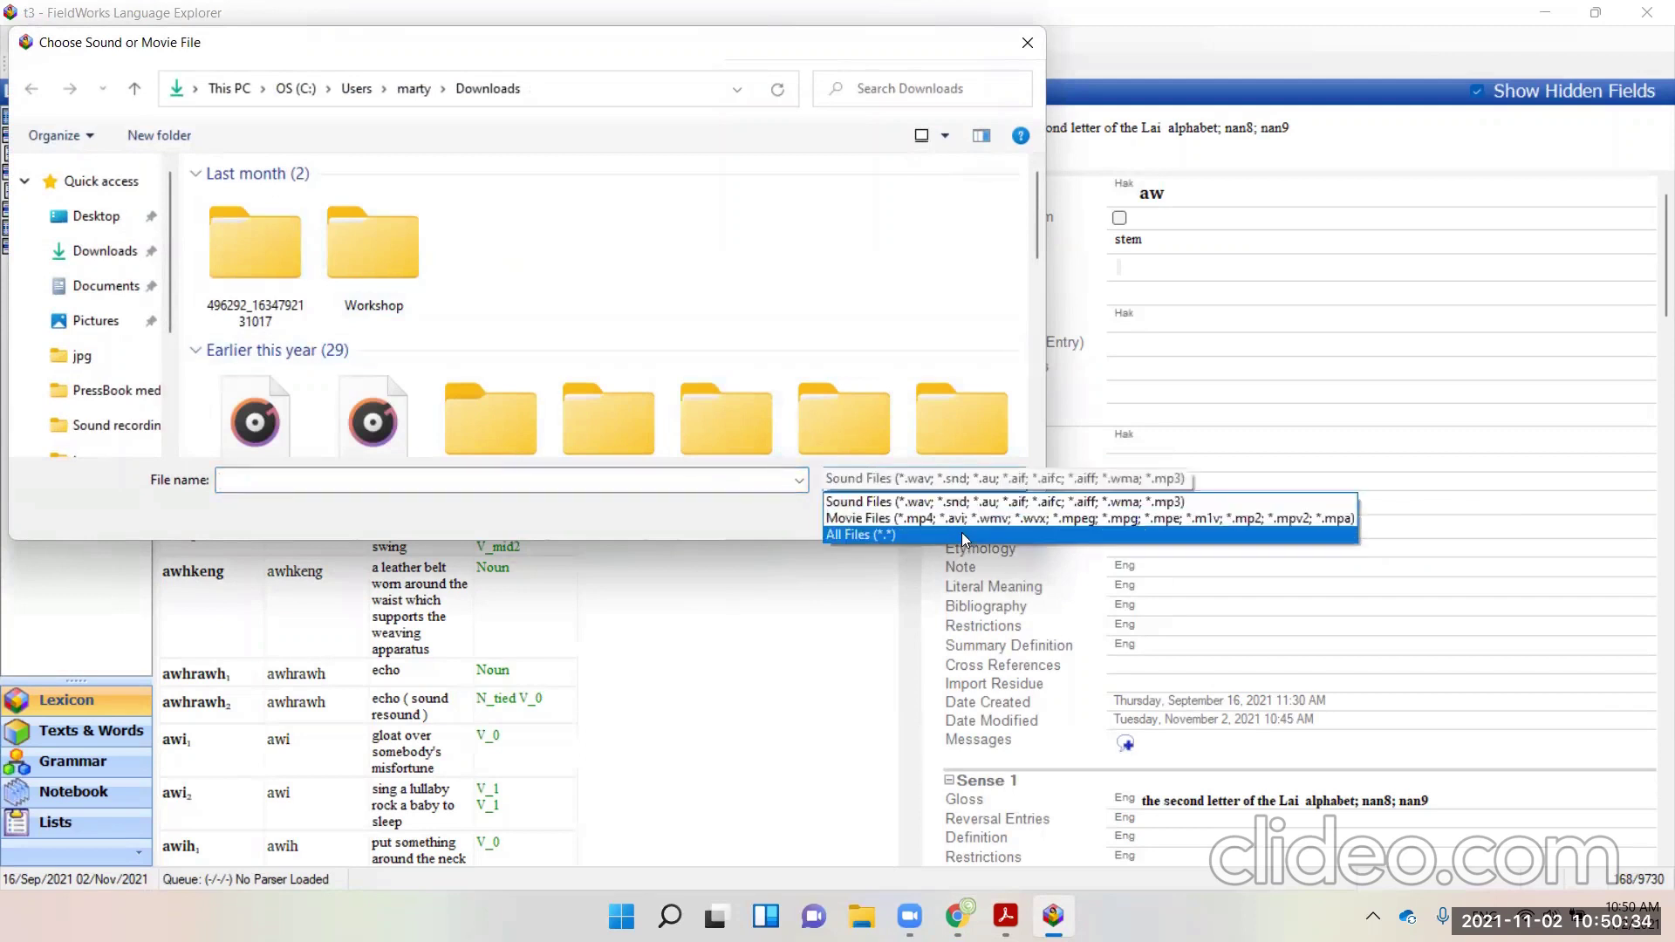
left_click(883, 534)
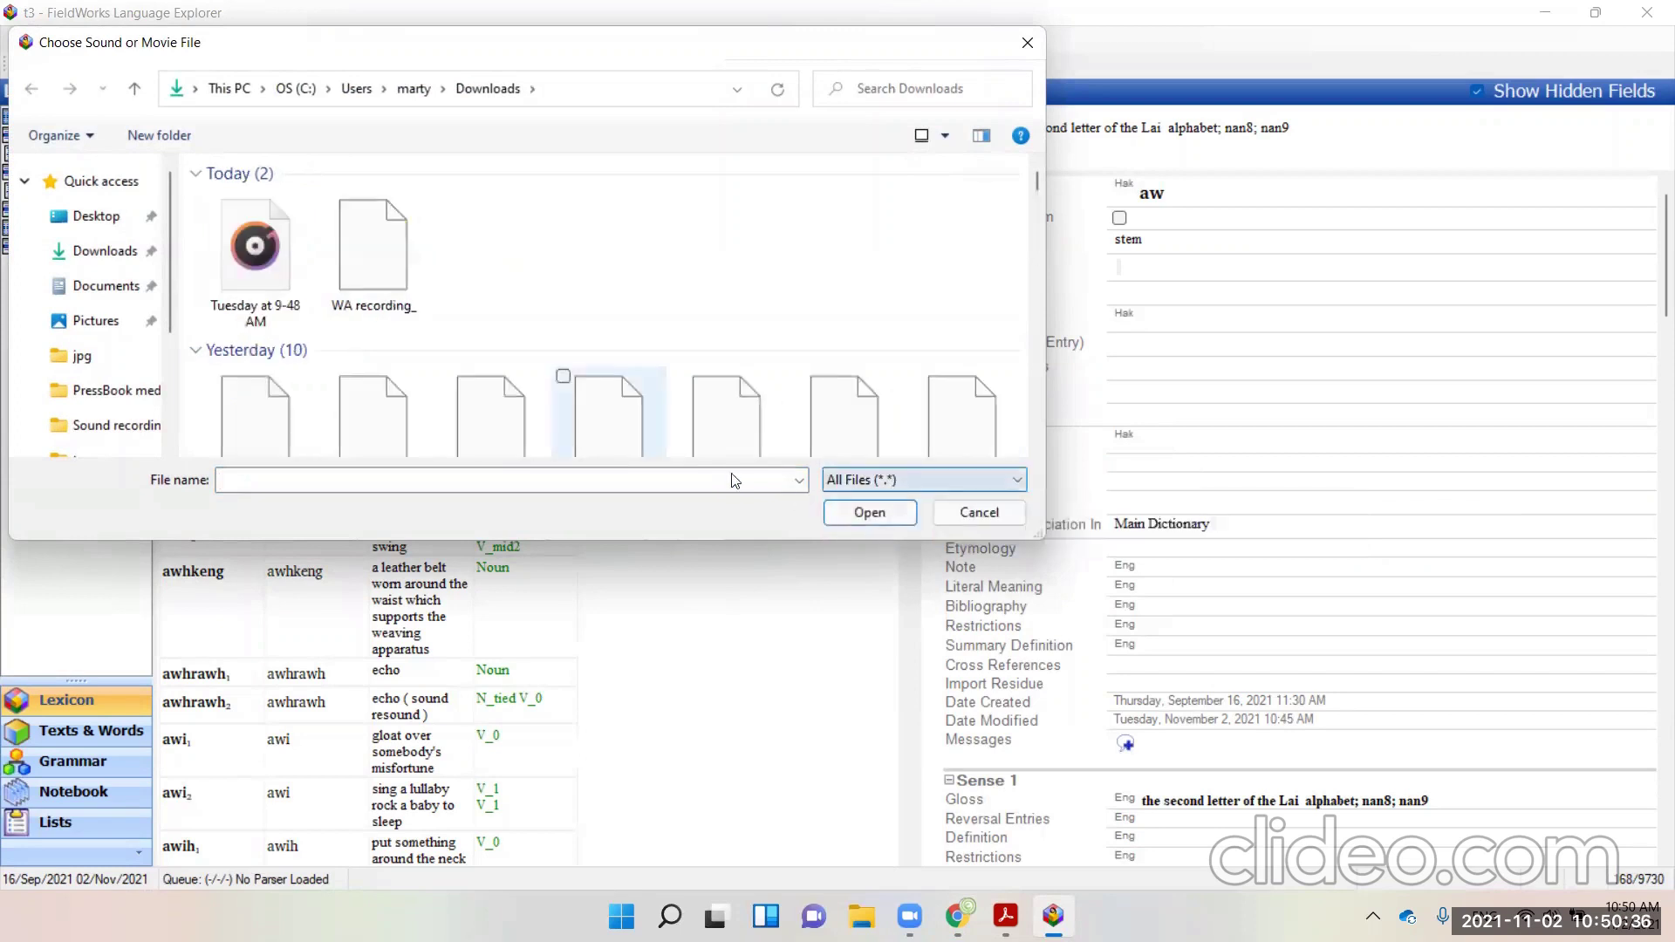
left_click(259, 280)
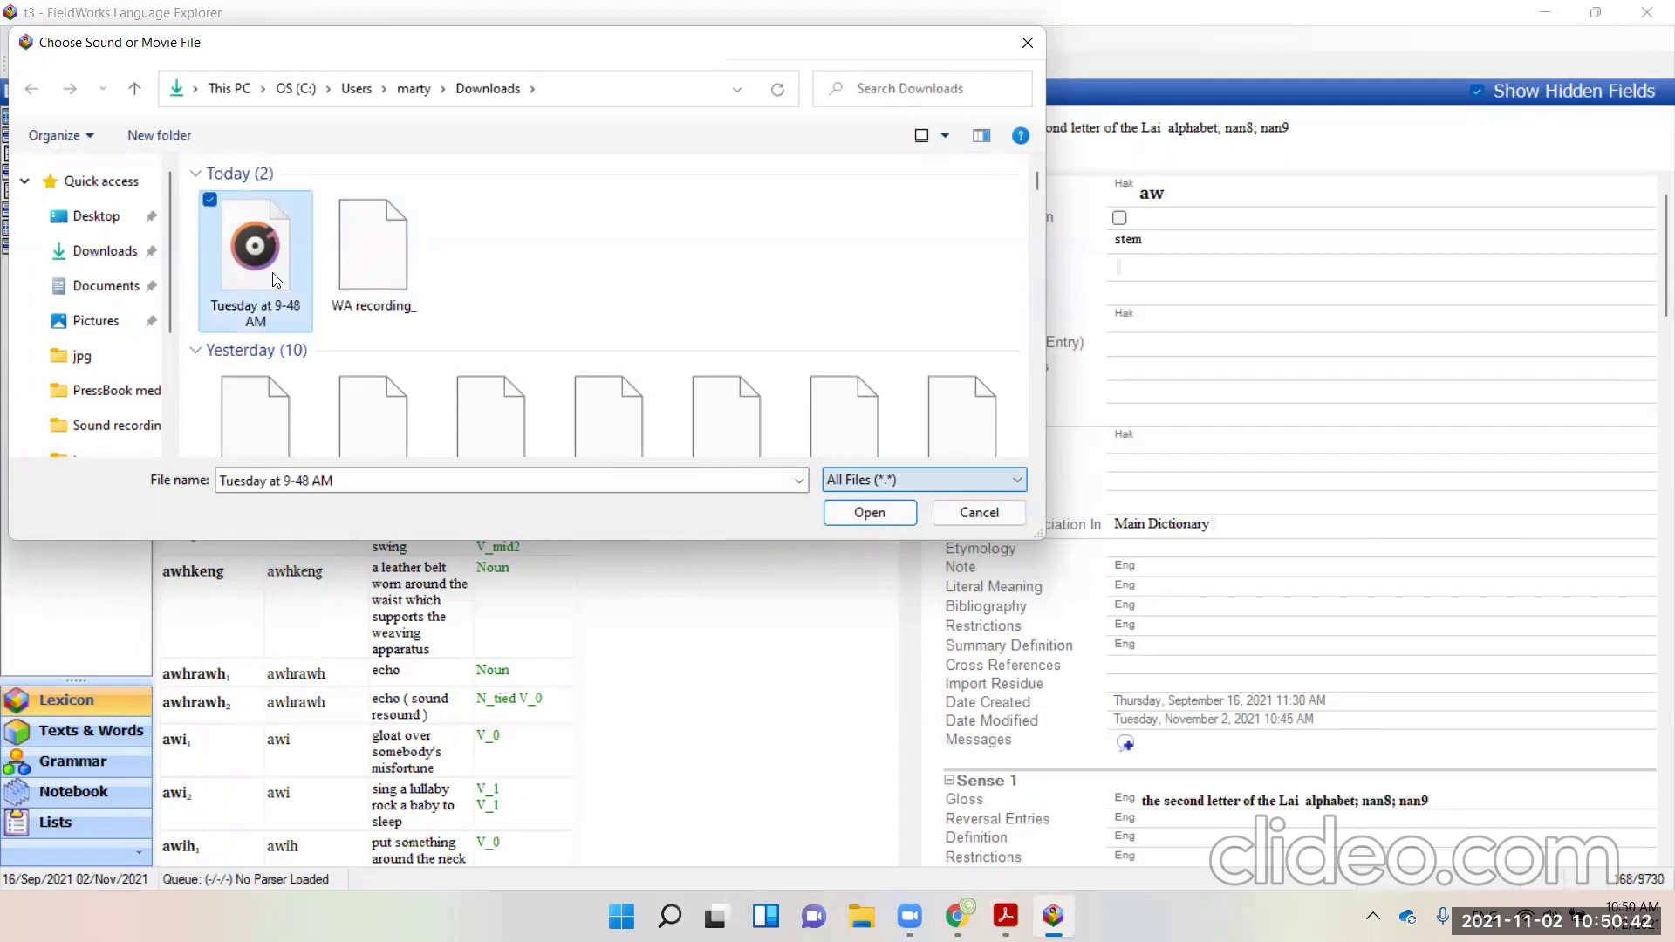
left_click(864, 512)
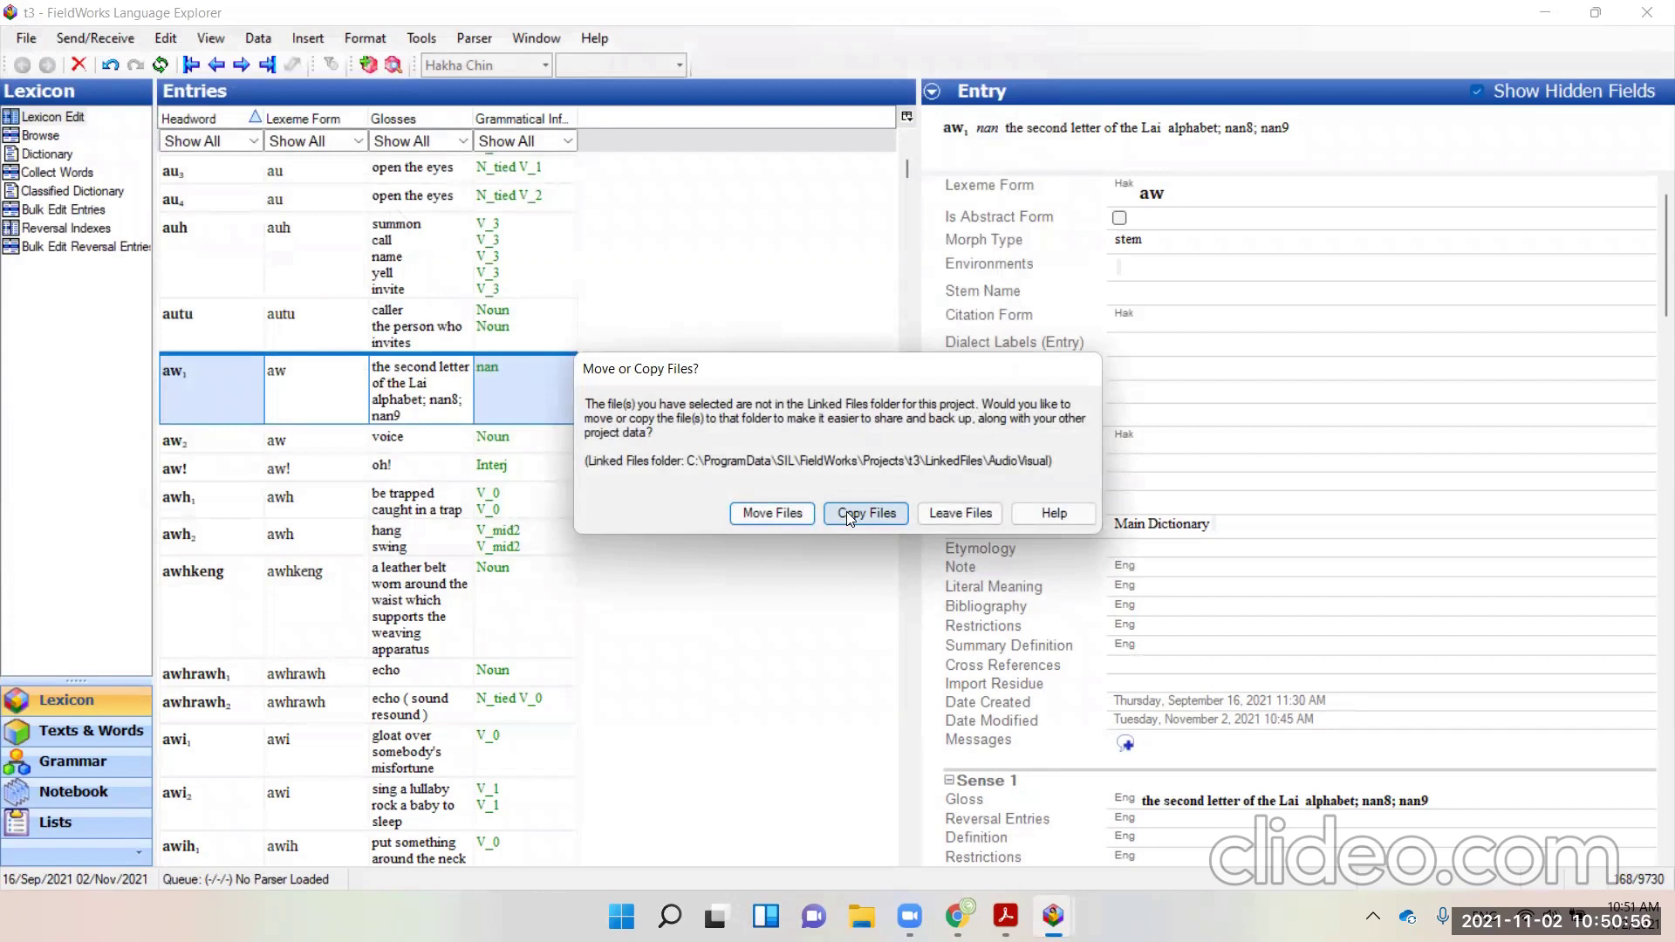
Copy the sound into the project's linked files and play aw₁'s pronunciation media file.
left_click(863, 515)
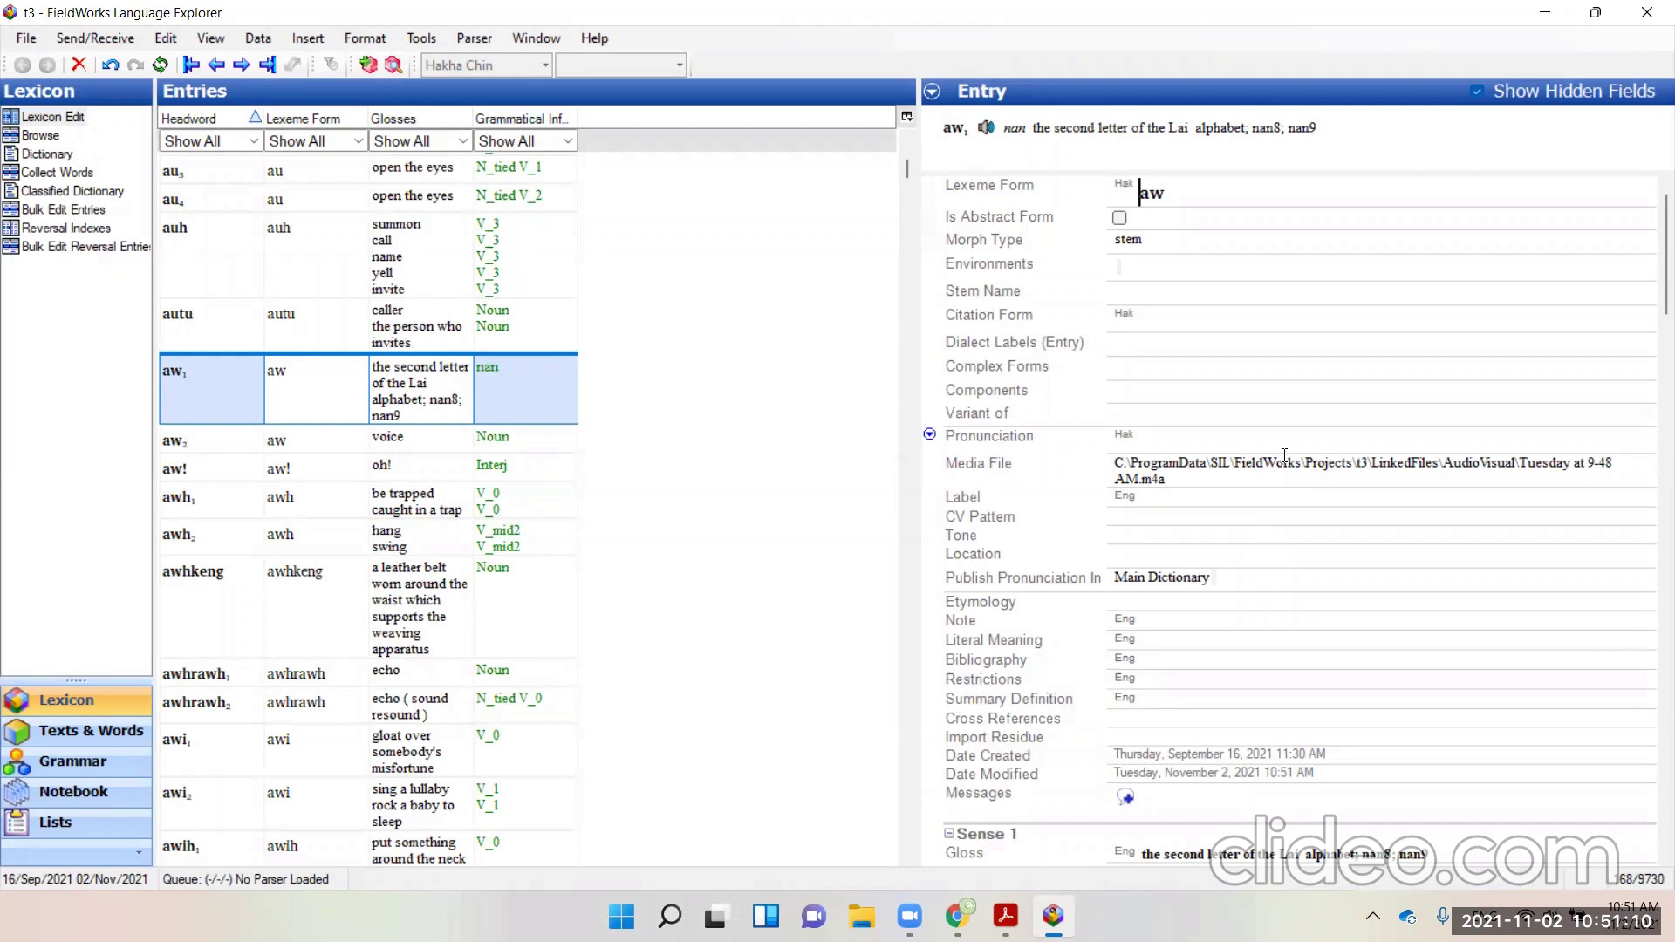
left_click(1360, 469)
left_click(1643, 465)
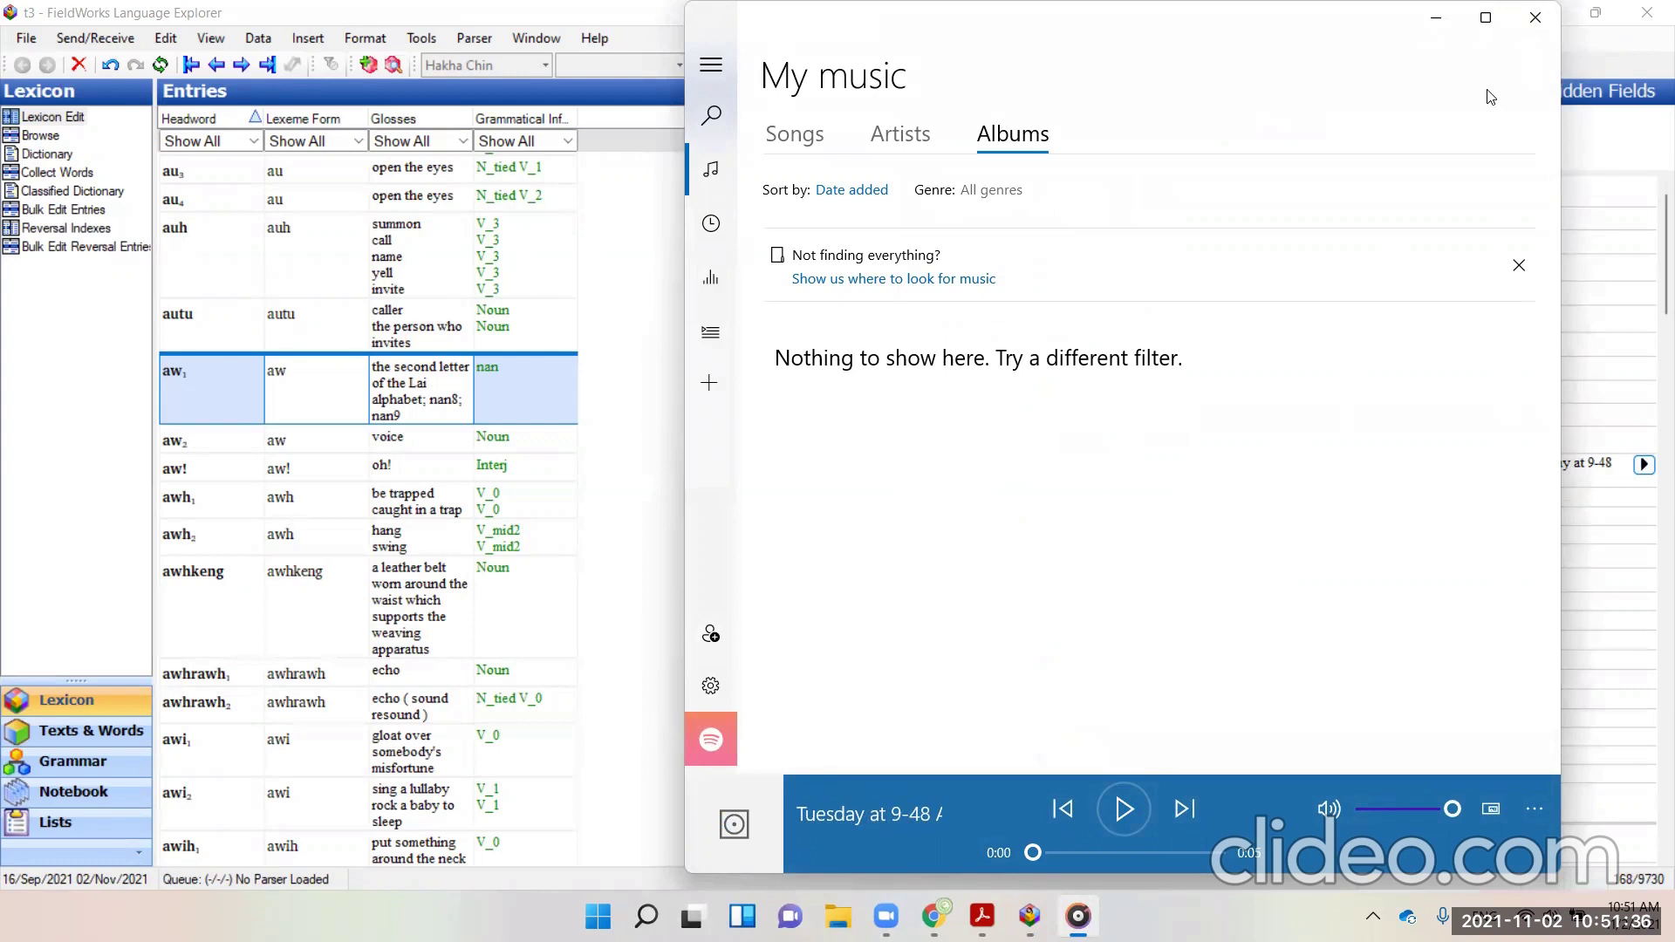
Close Groove Music and replay the aw₁ entry's linked Media File recording.
left_click(1535, 18)
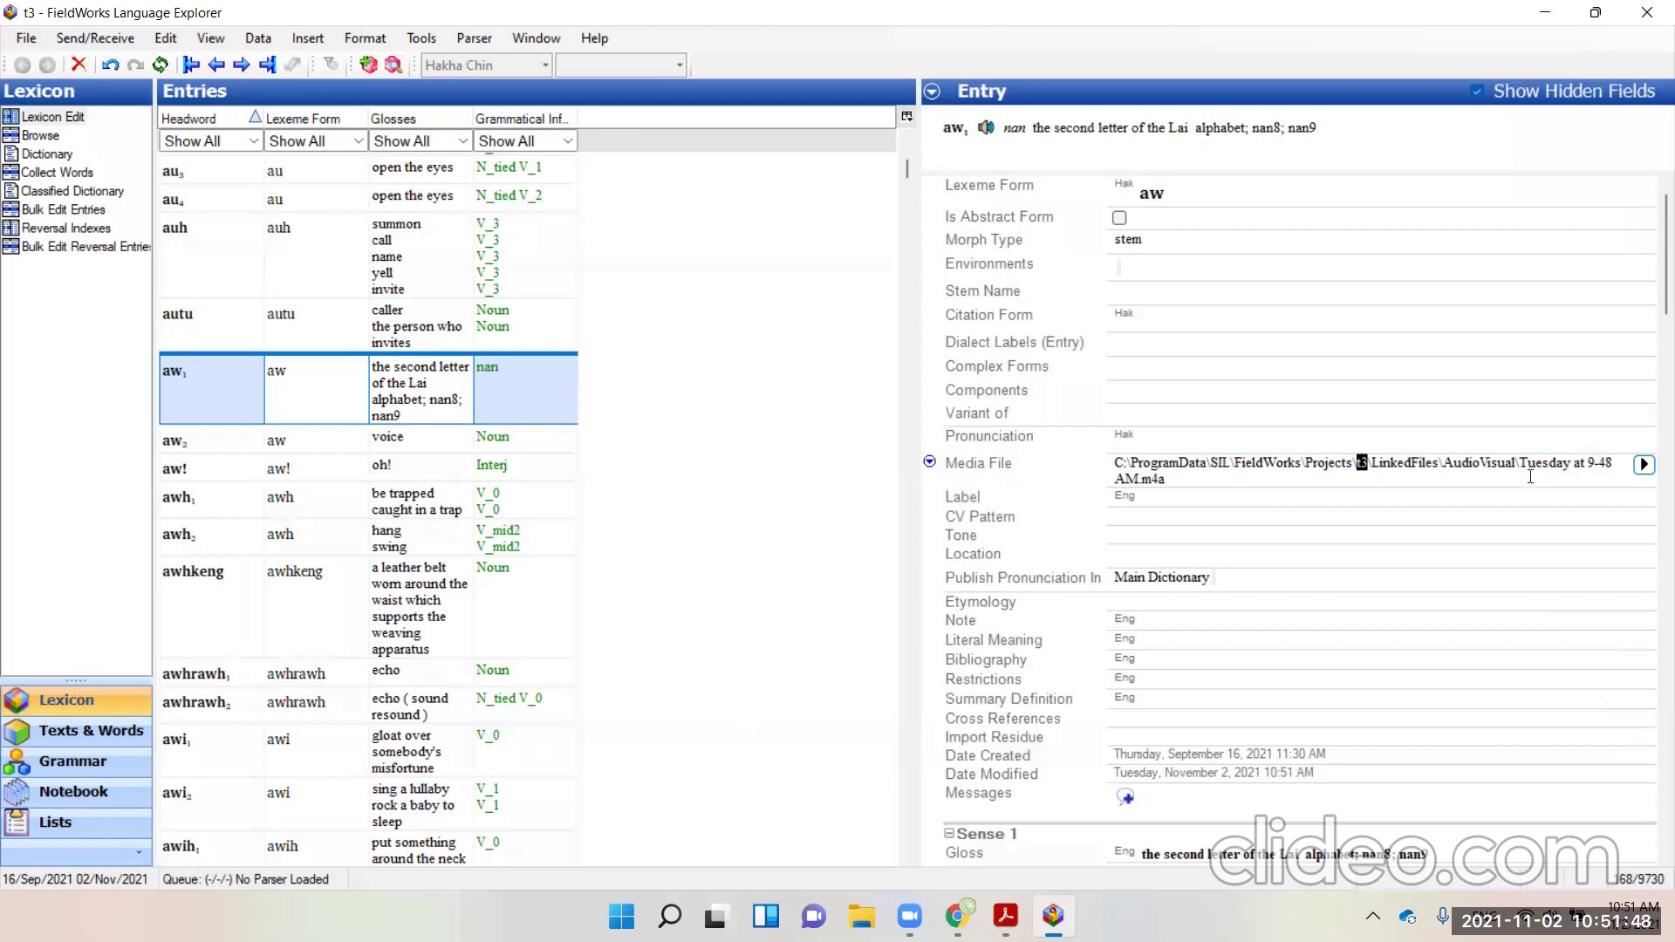
left_click(1643, 467)
Delete the old media link and its file copy from the aw pronunciation.
left_click(930, 461)
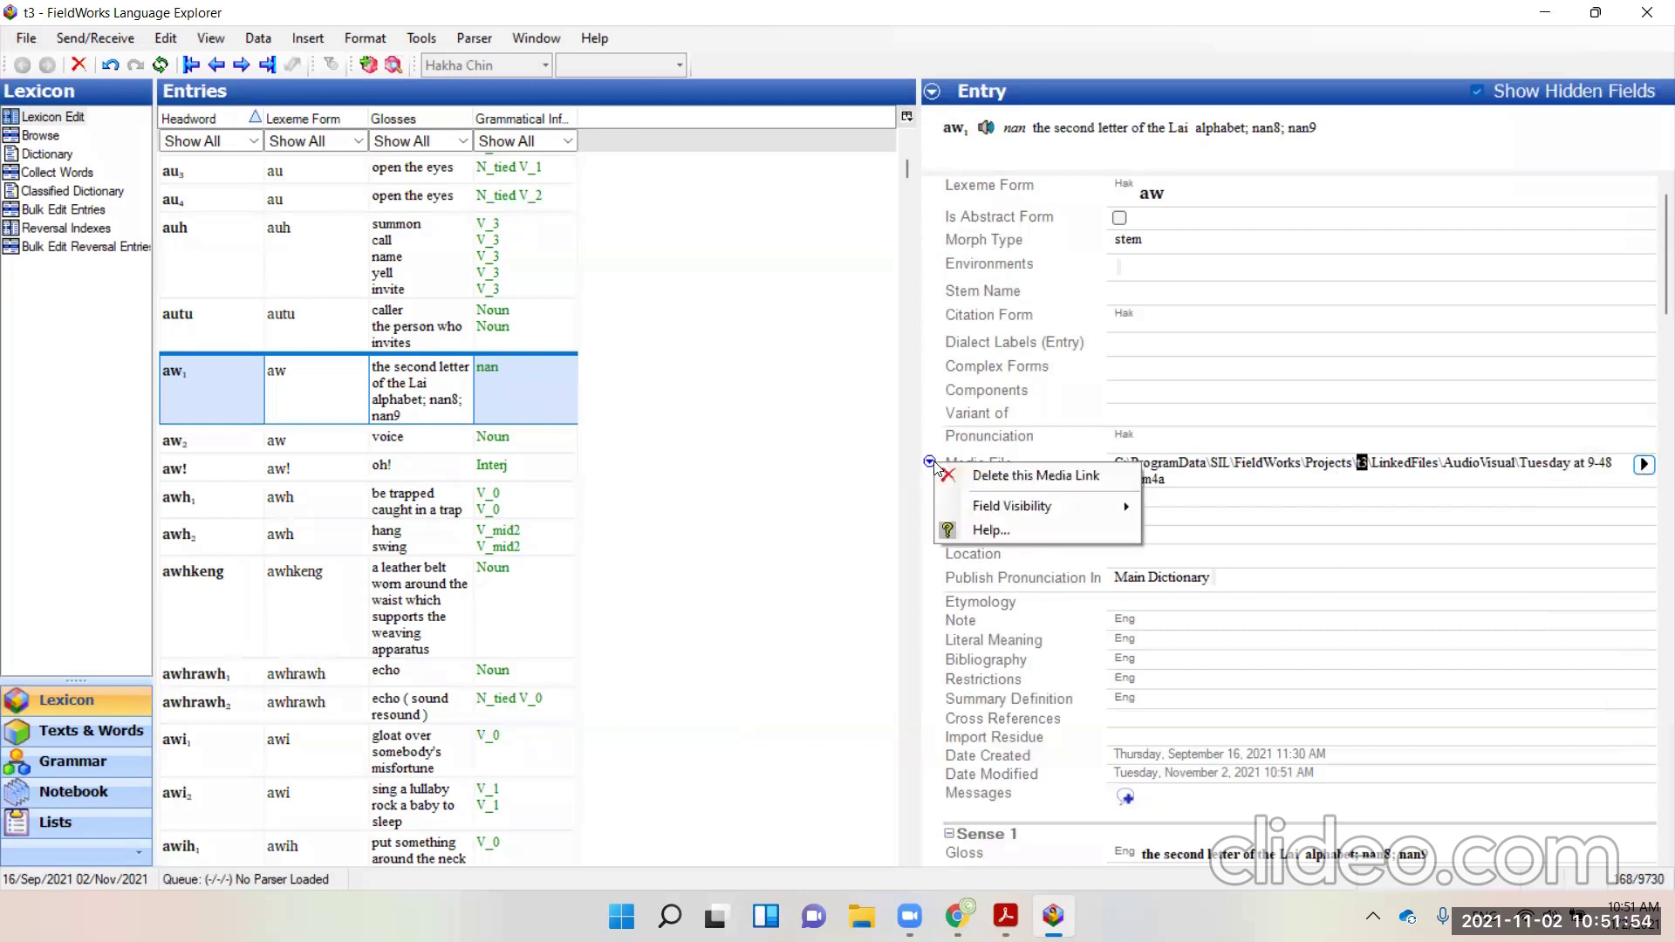
left_click(1001, 475)
left_click(872, 596)
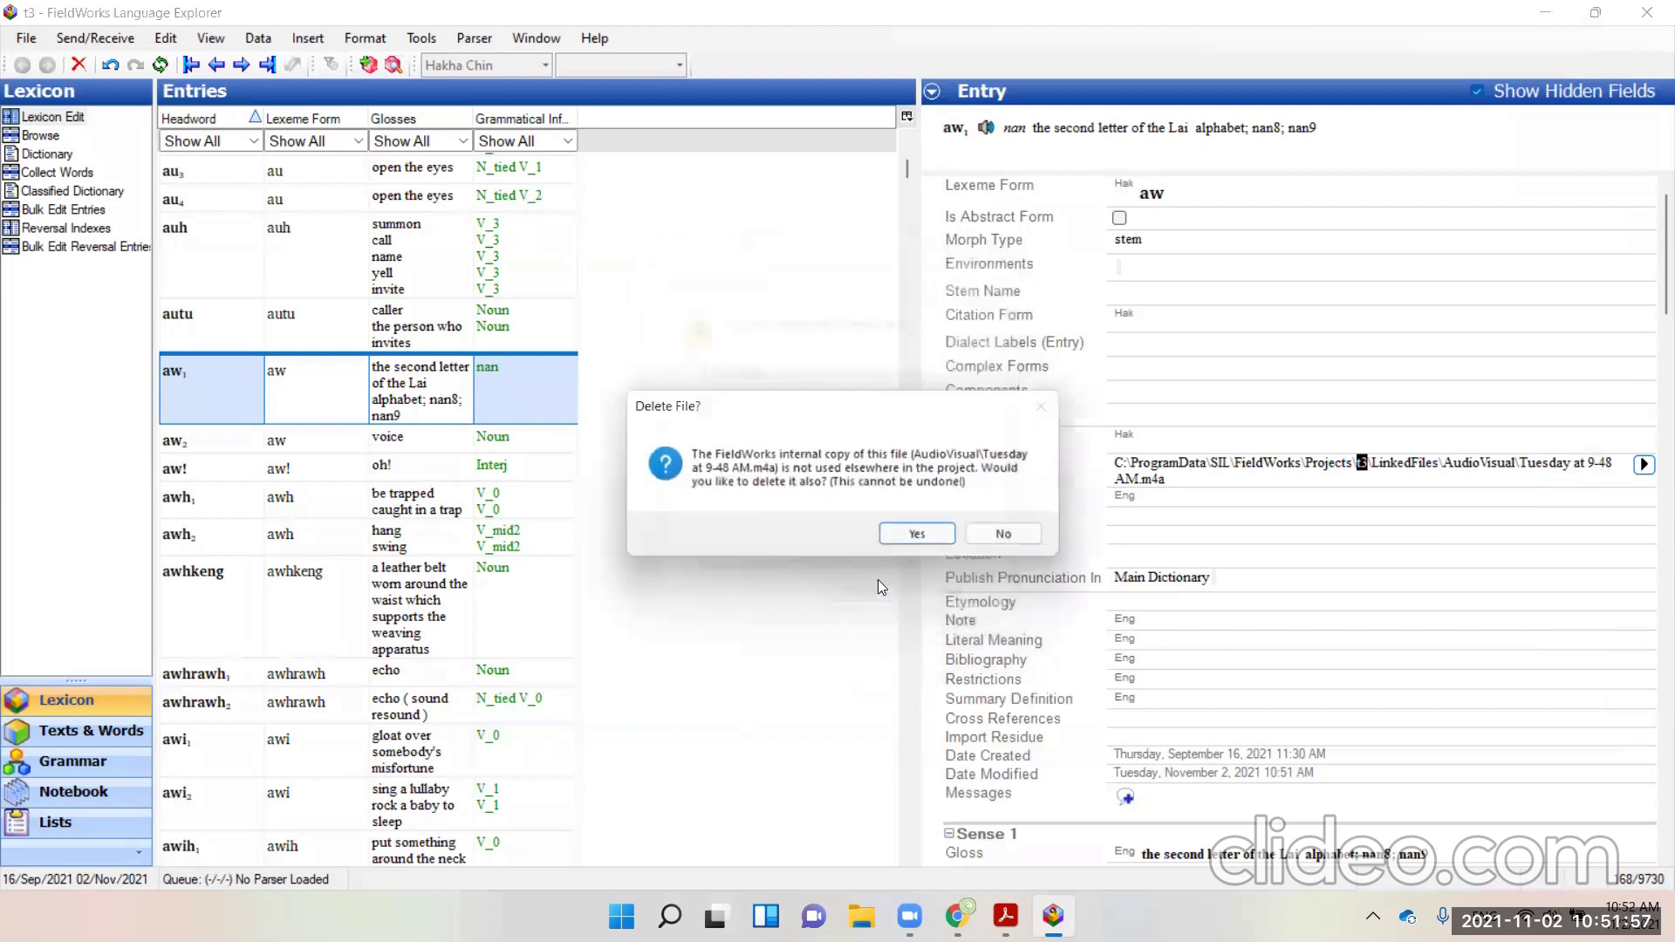
left_click(904, 534)
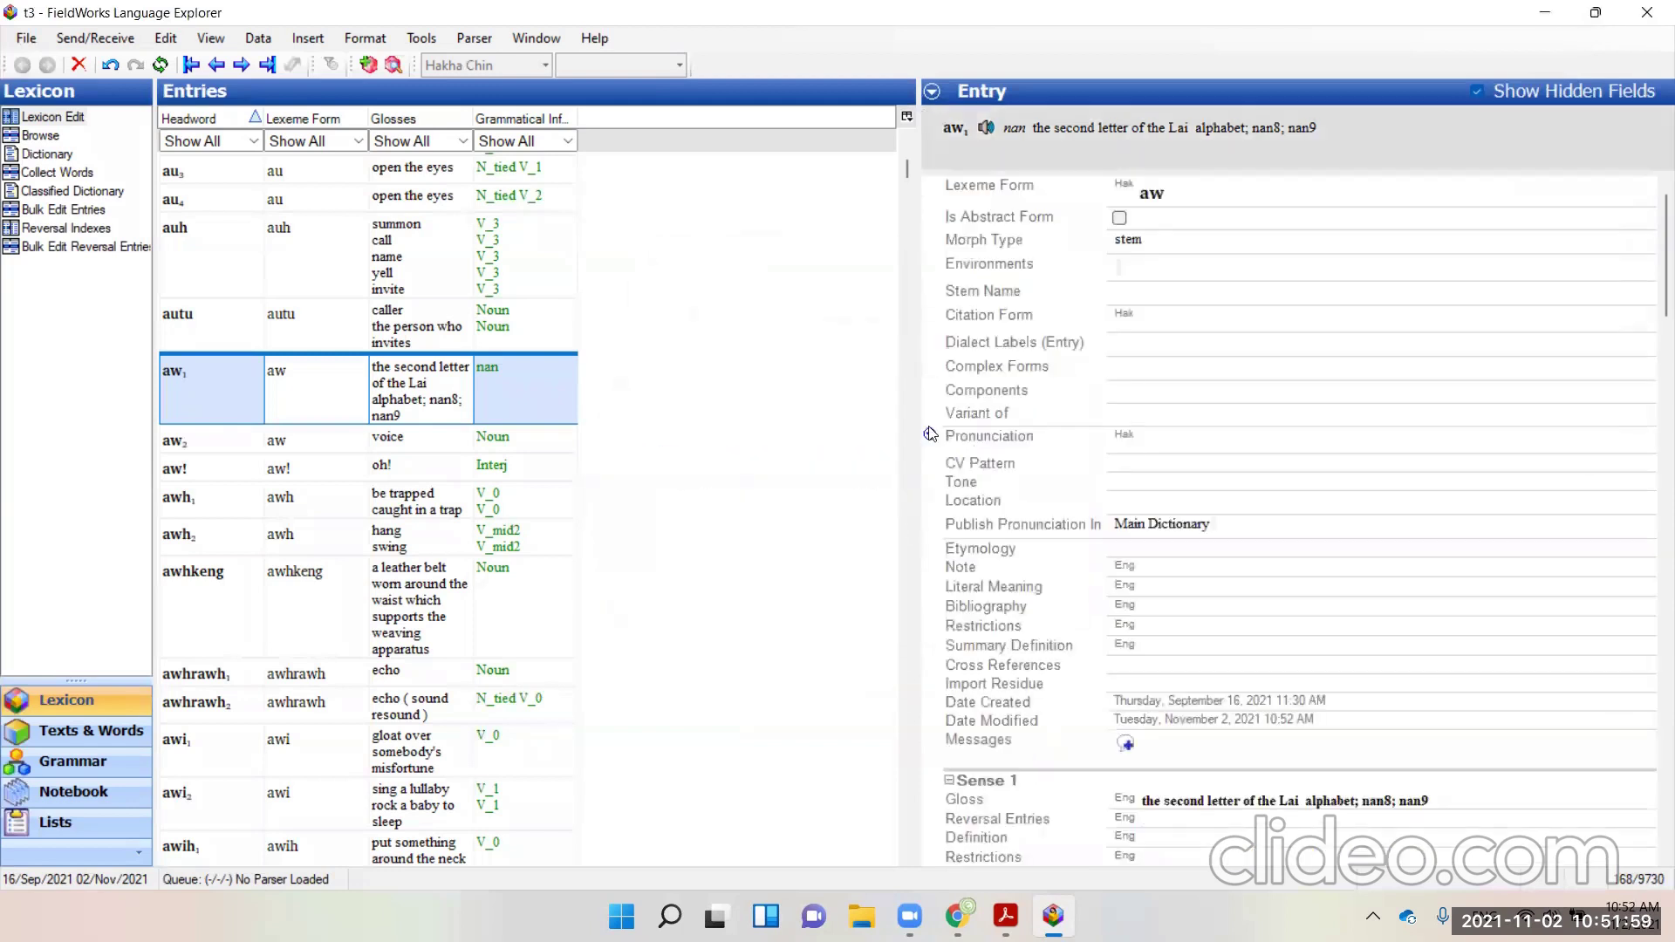
Link 'WA recording_' from Downloads as the pronunciation's sound file, leaving the file in place.
left_click(930, 435)
left_click(987, 479)
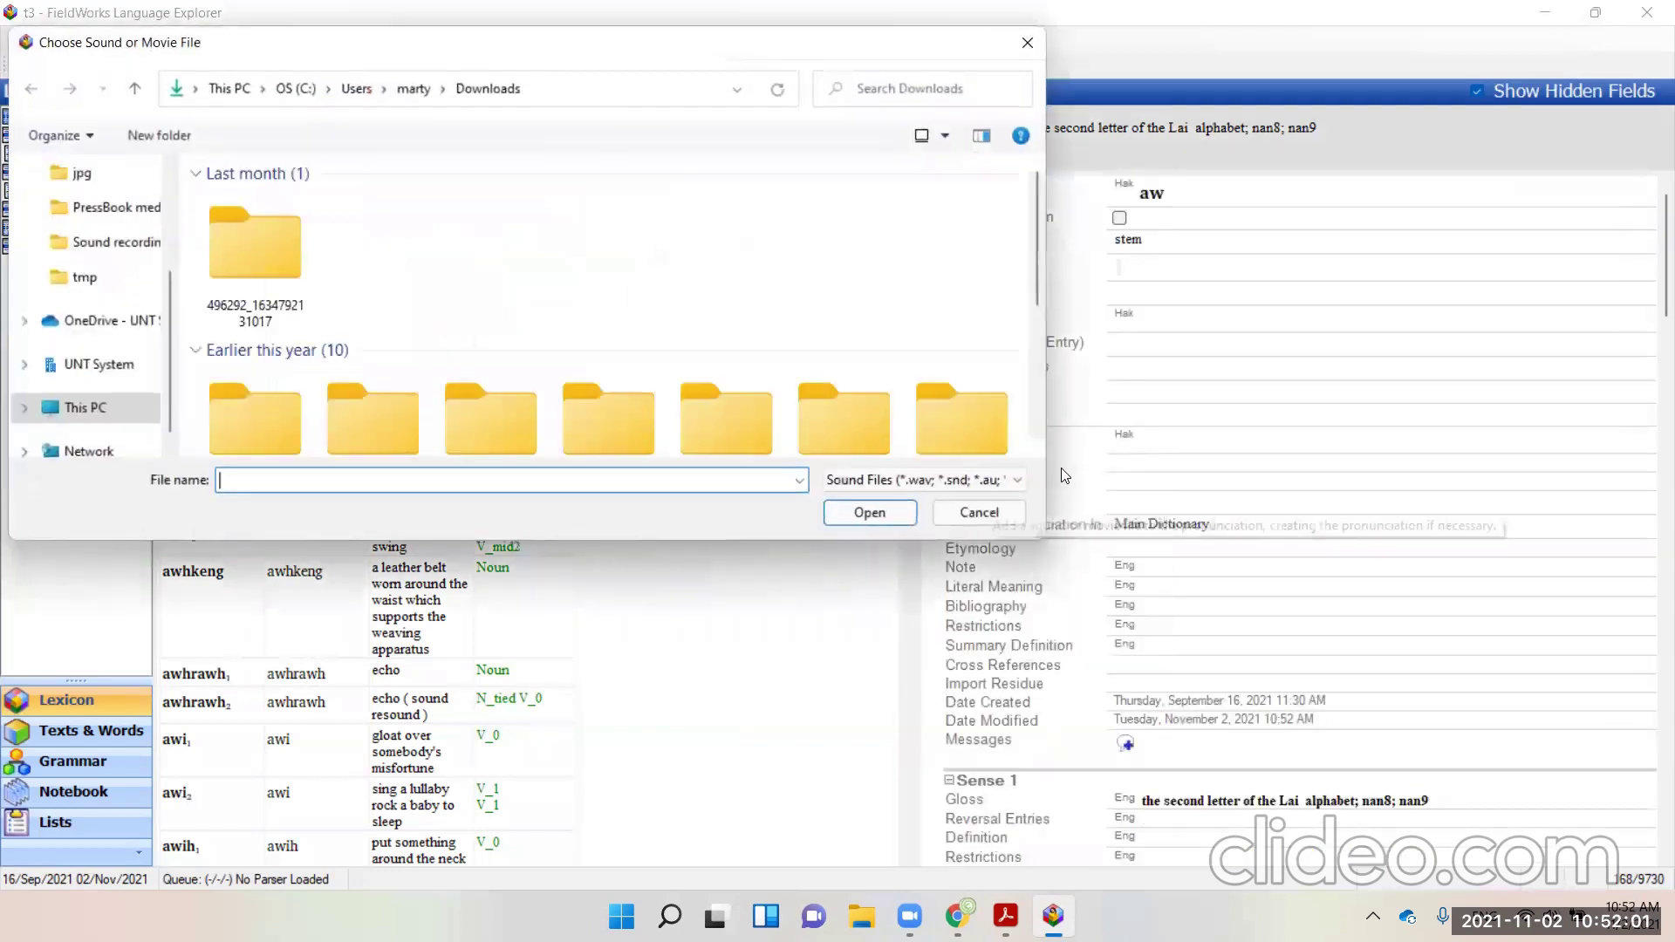
left_click(855, 478)
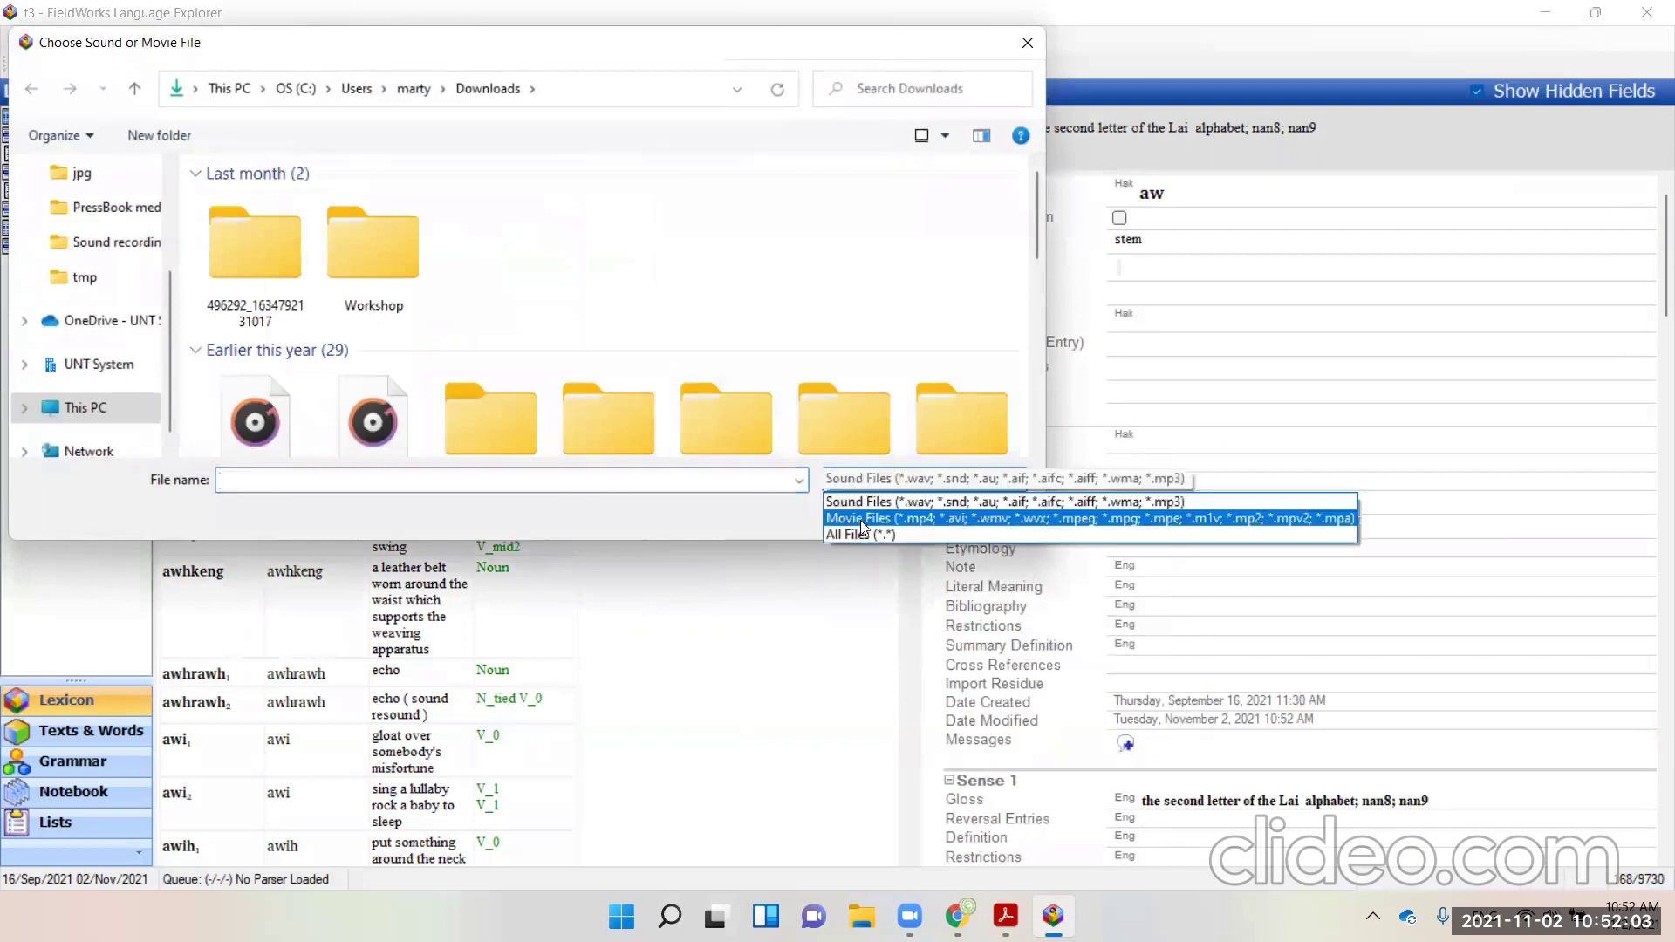
left_click(861, 534)
left_click(381, 306)
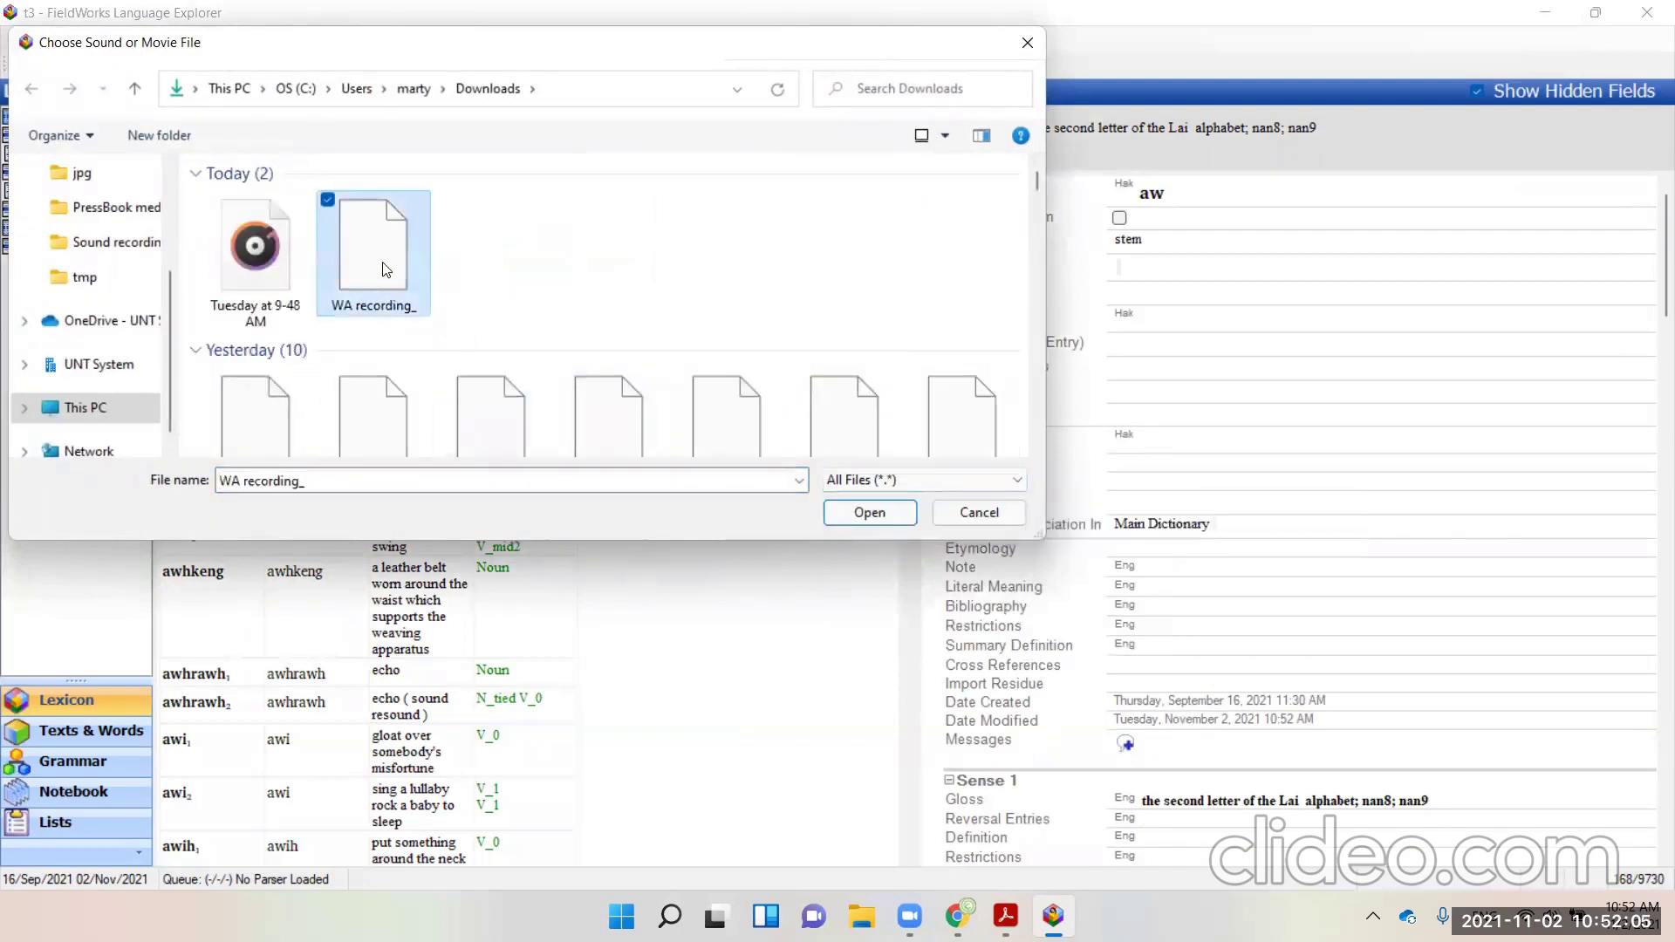
left_click(867, 512)
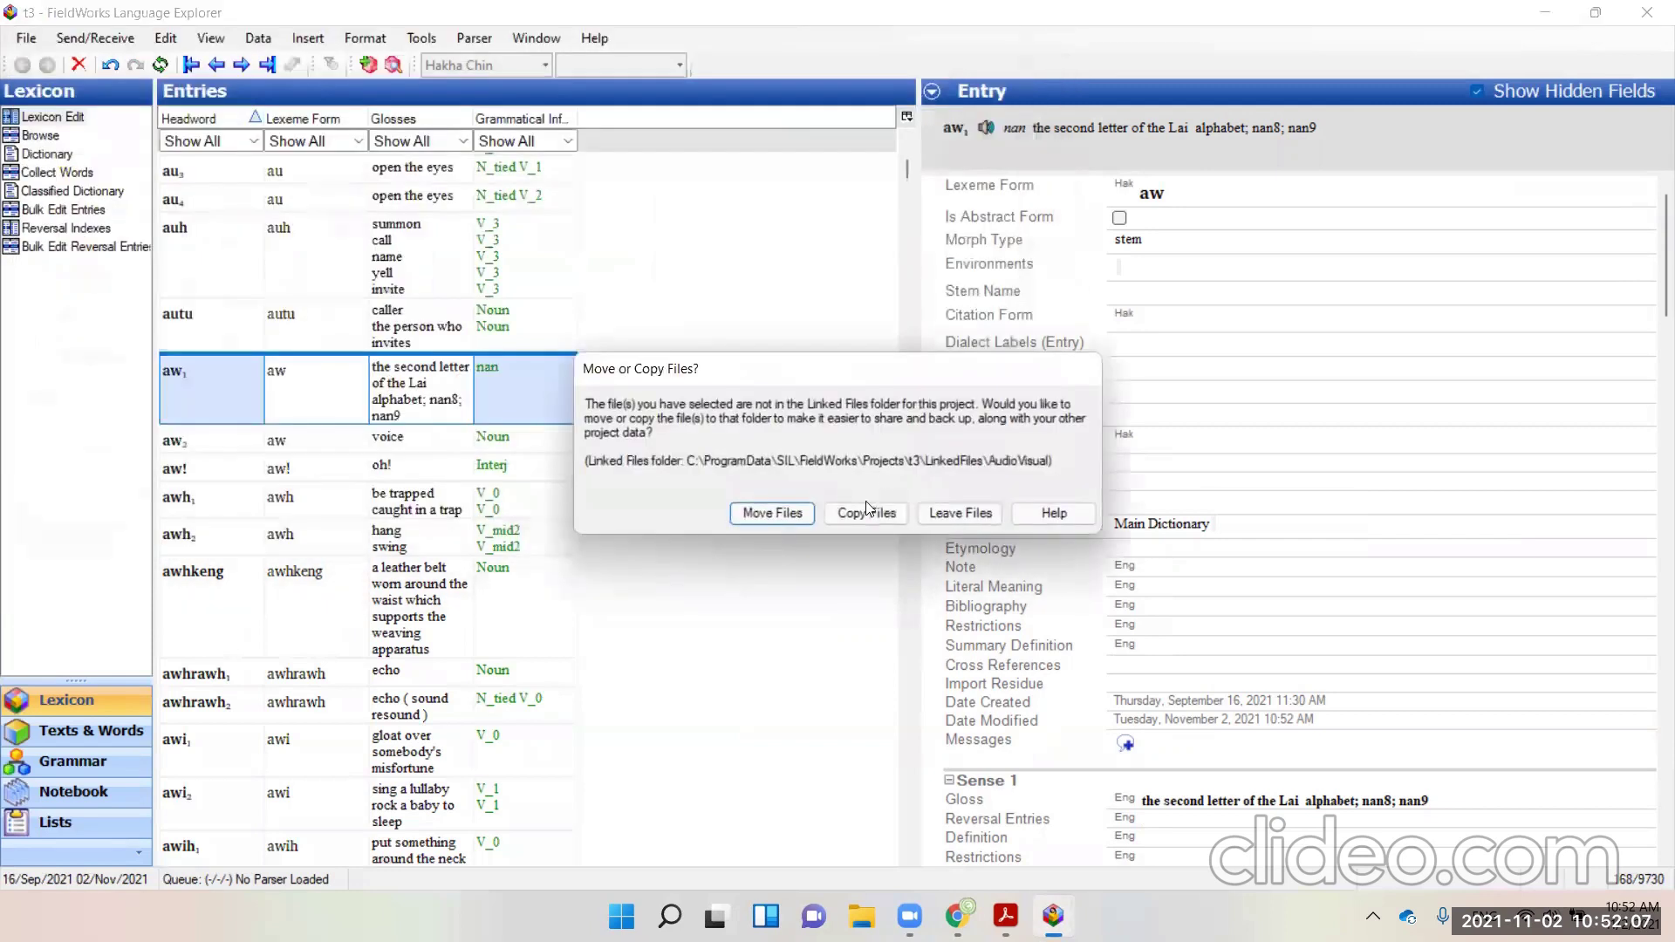
left_click(951, 513)
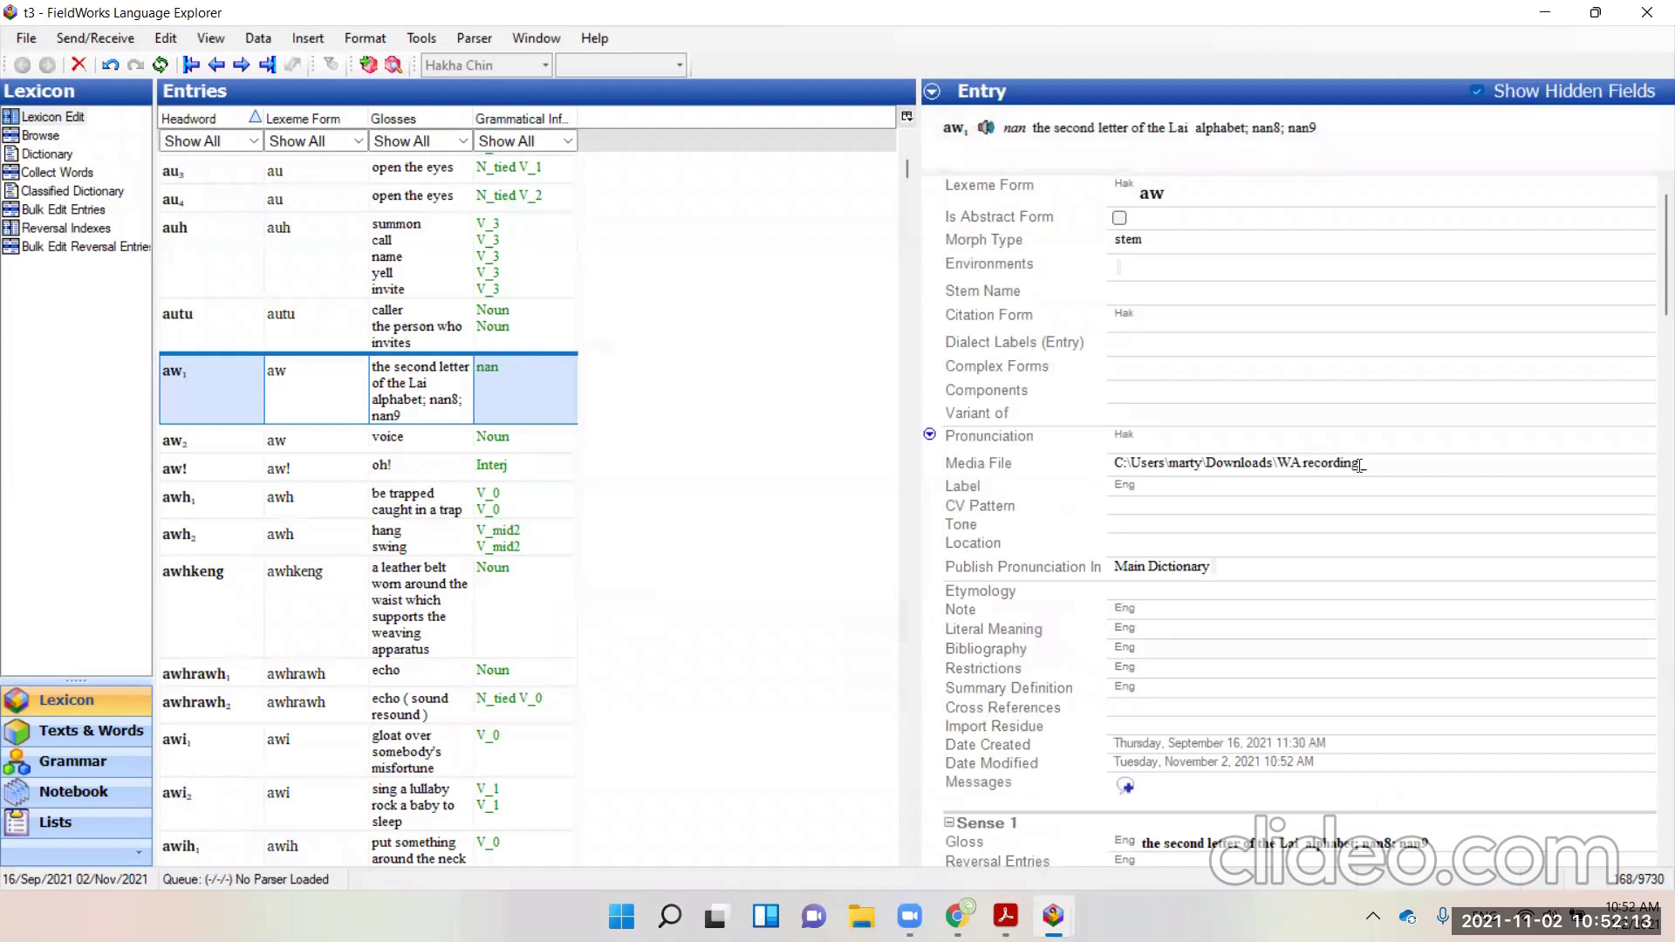
left_click(1408, 465)
Open the self-chat in WhatsApp Web in Chrome and download the 9:50 AM voice note as .ogg.
left_click(957, 915)
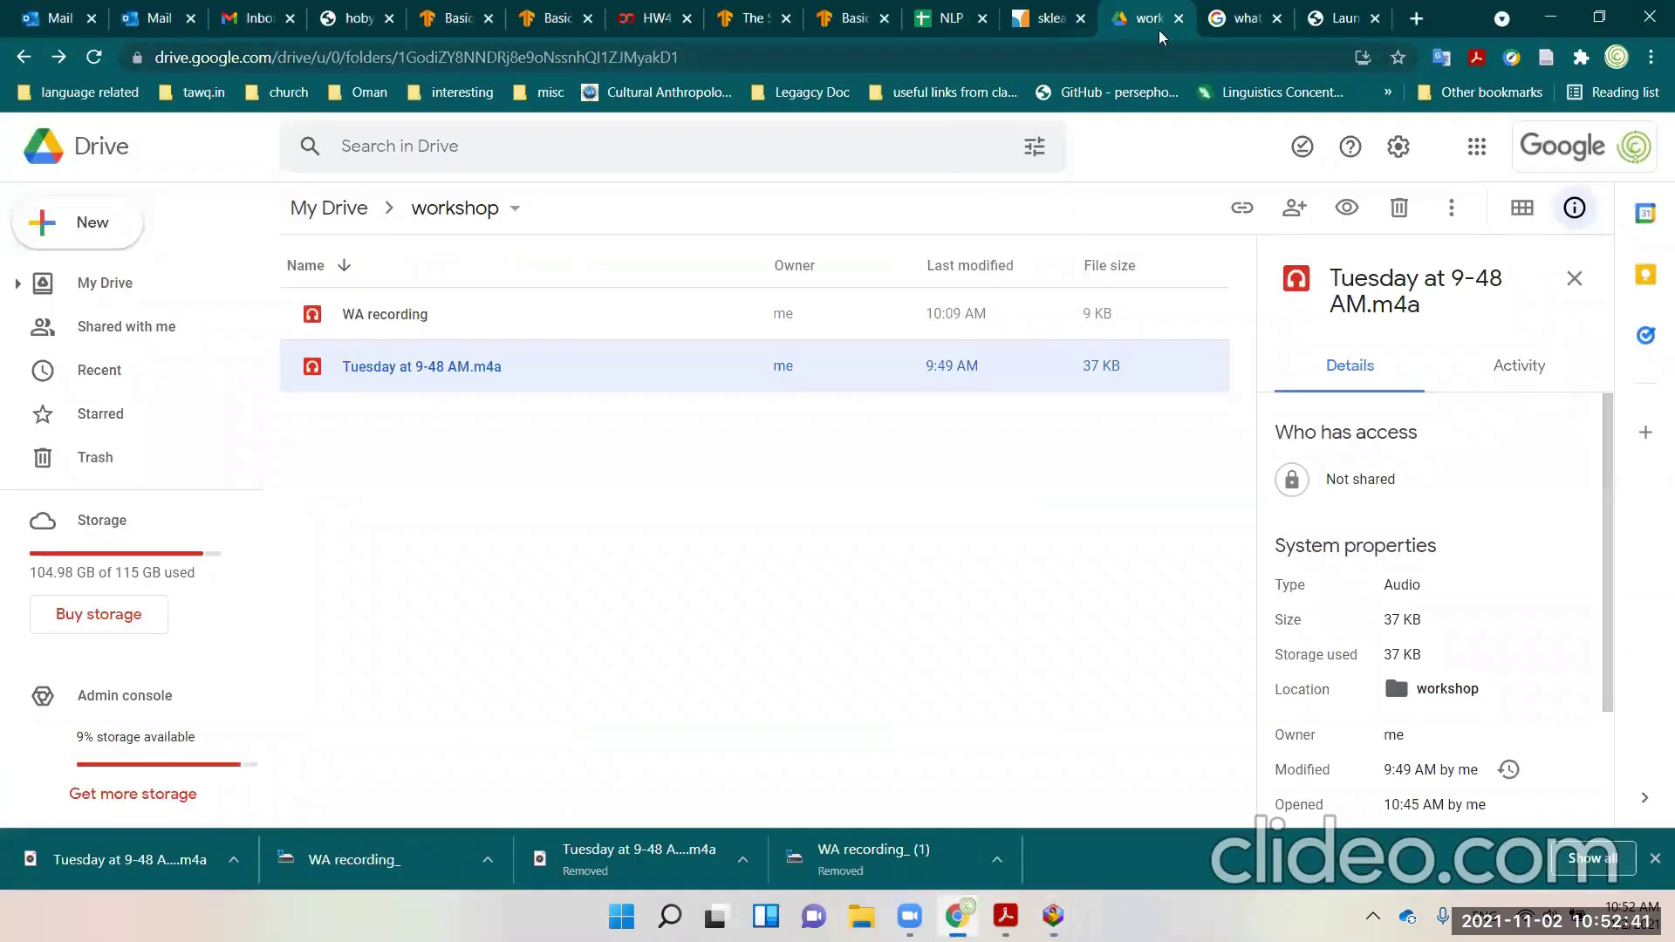
left_click(1236, 18)
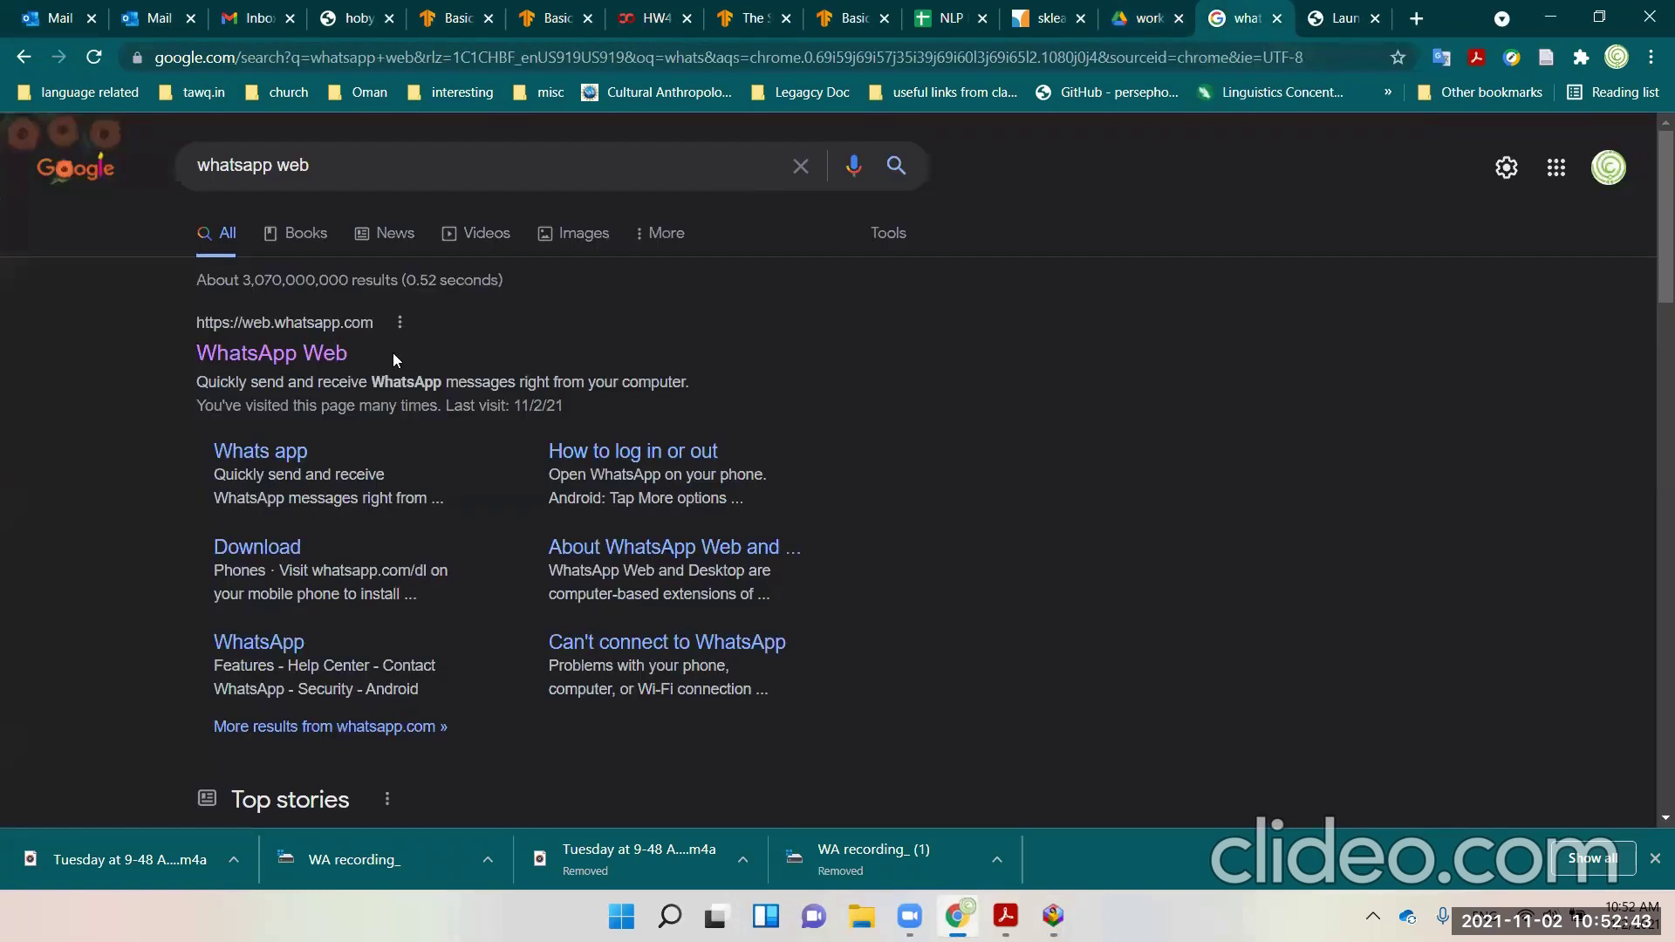
left_click(269, 354)
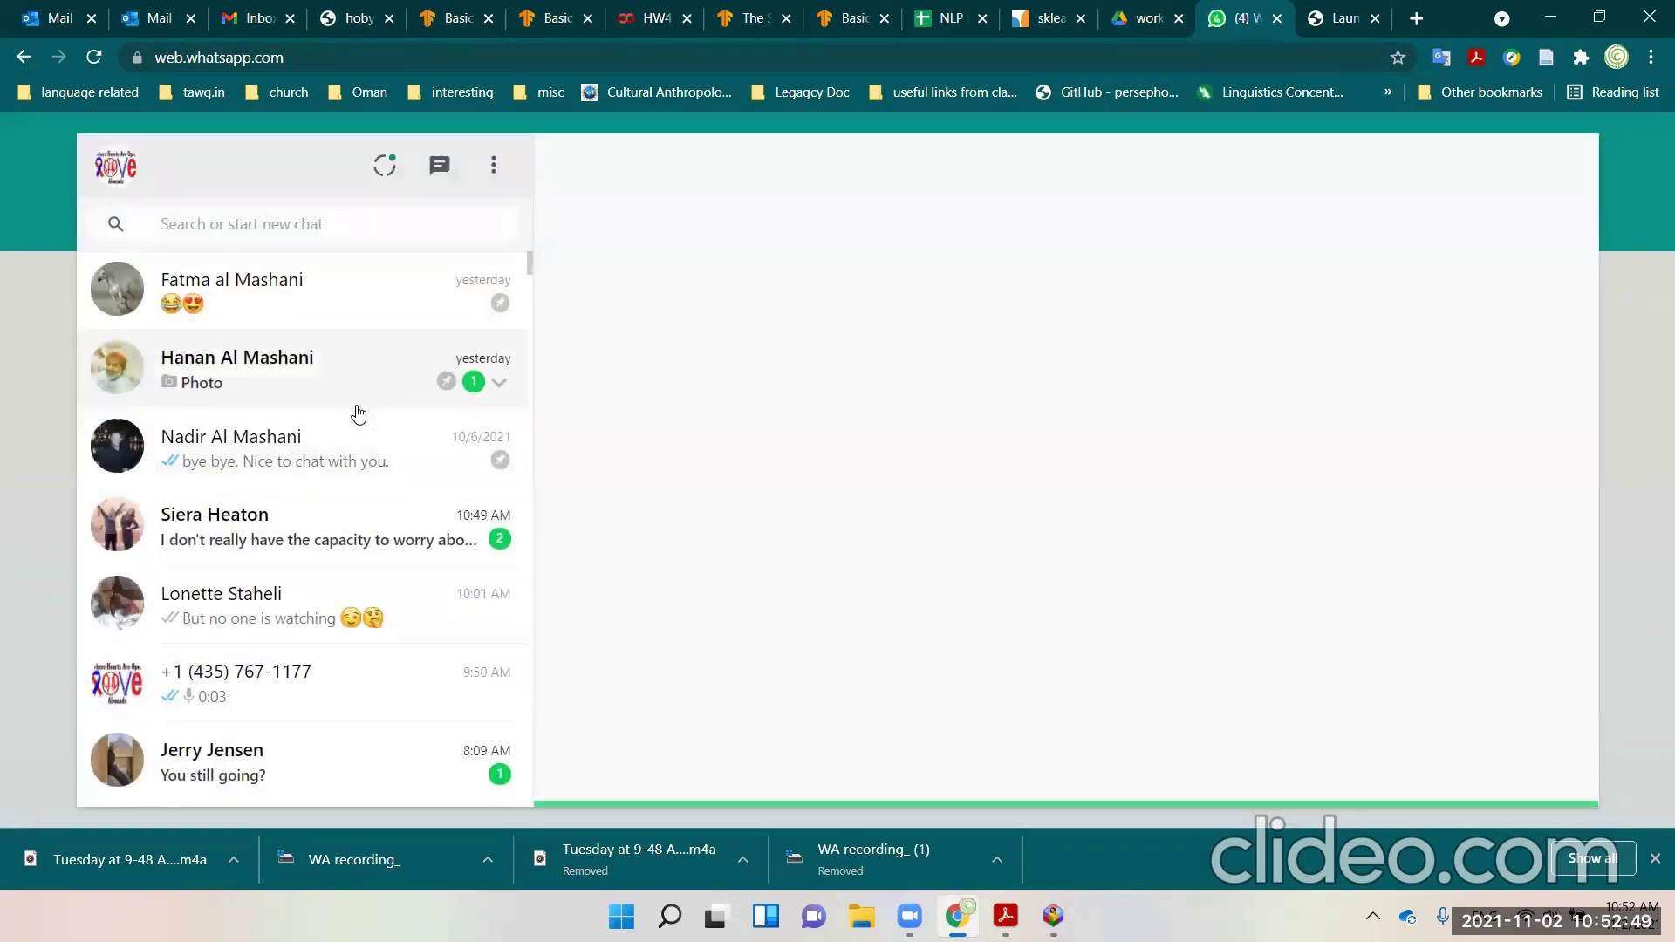
scroll(336, 418, "down", 3)
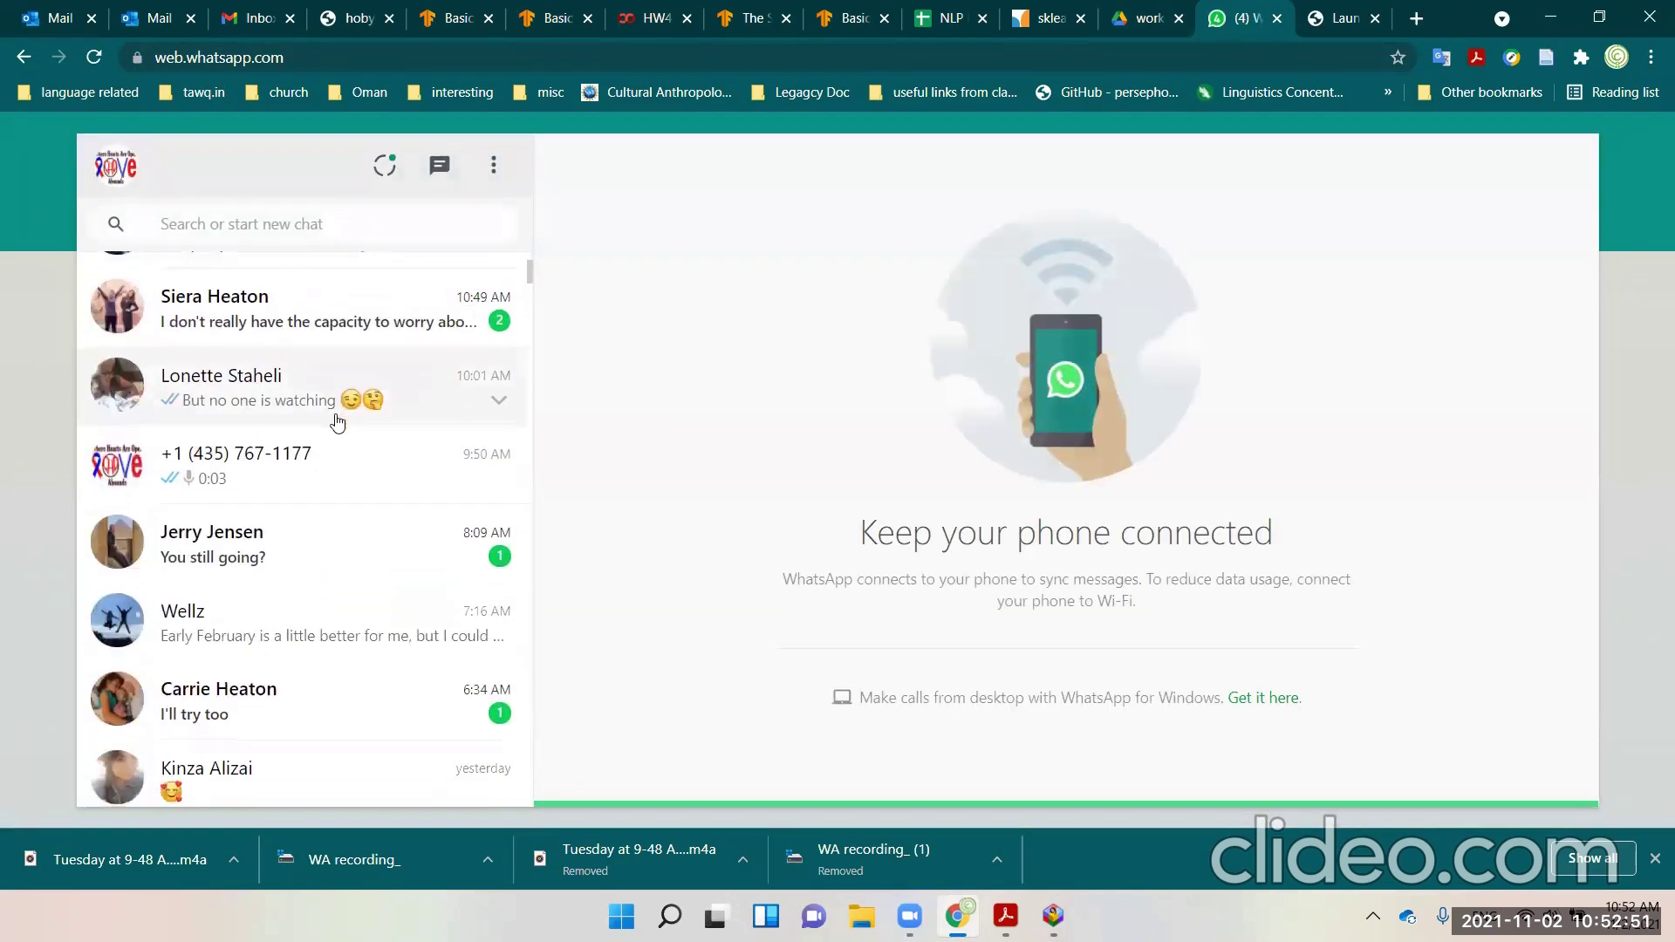
left_click(271, 480)
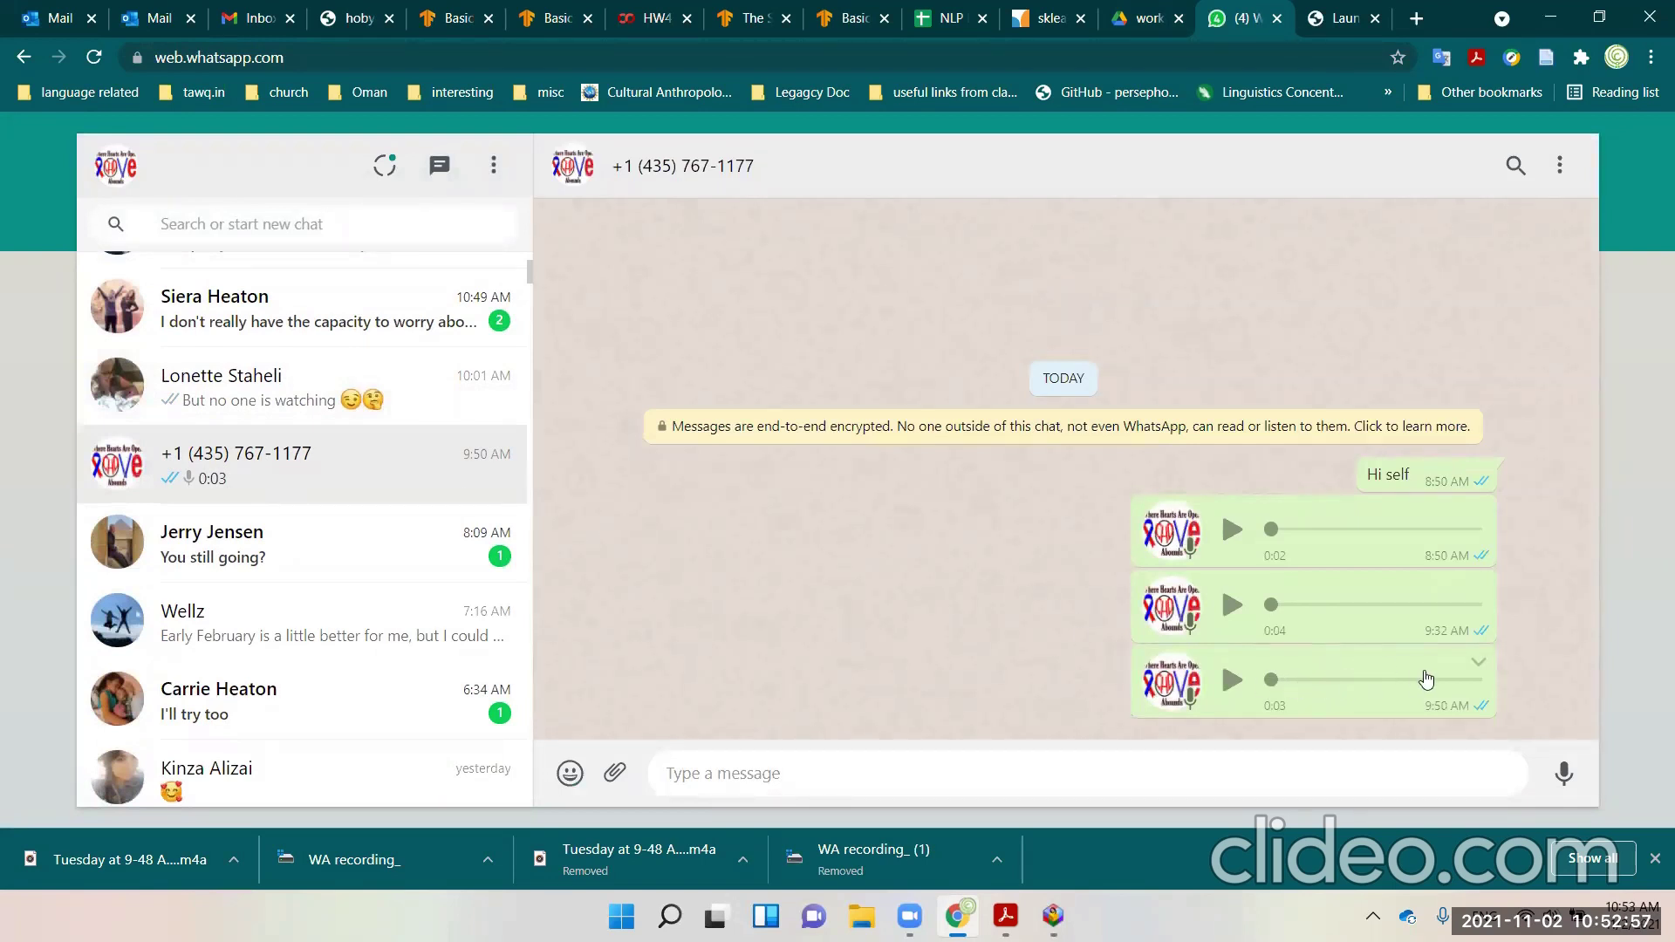
left_click(1479, 665)
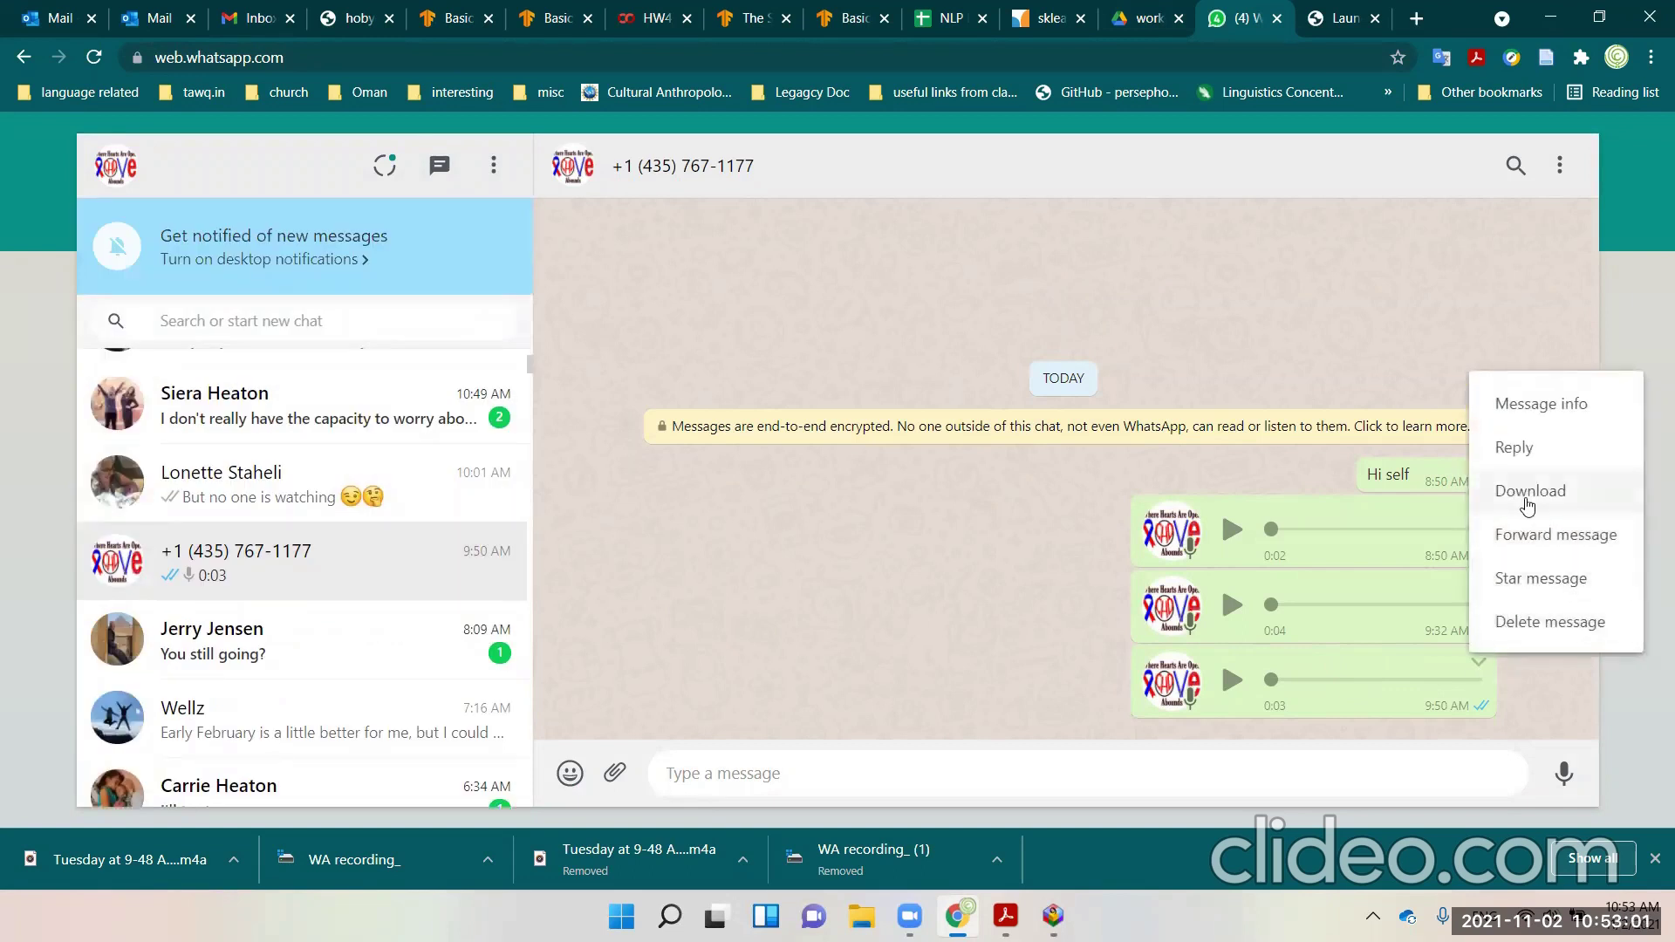
left_click(1528, 491)
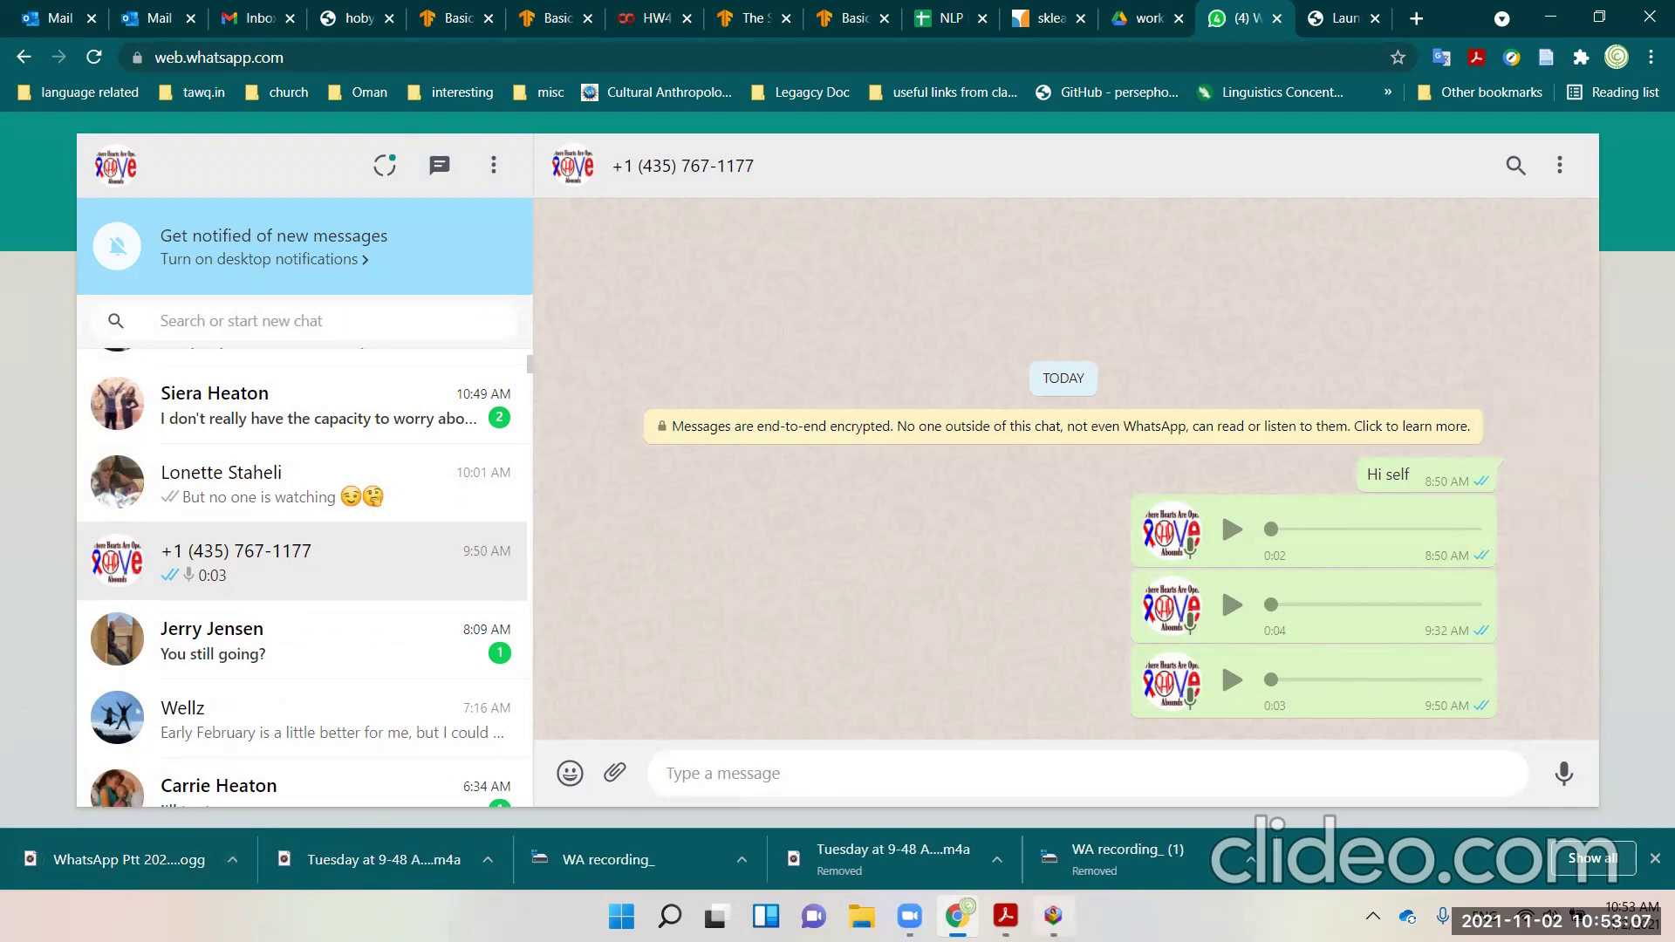
Back in the lexicon, delete the aw pronunciation's existing media link.
left_click(1053, 916)
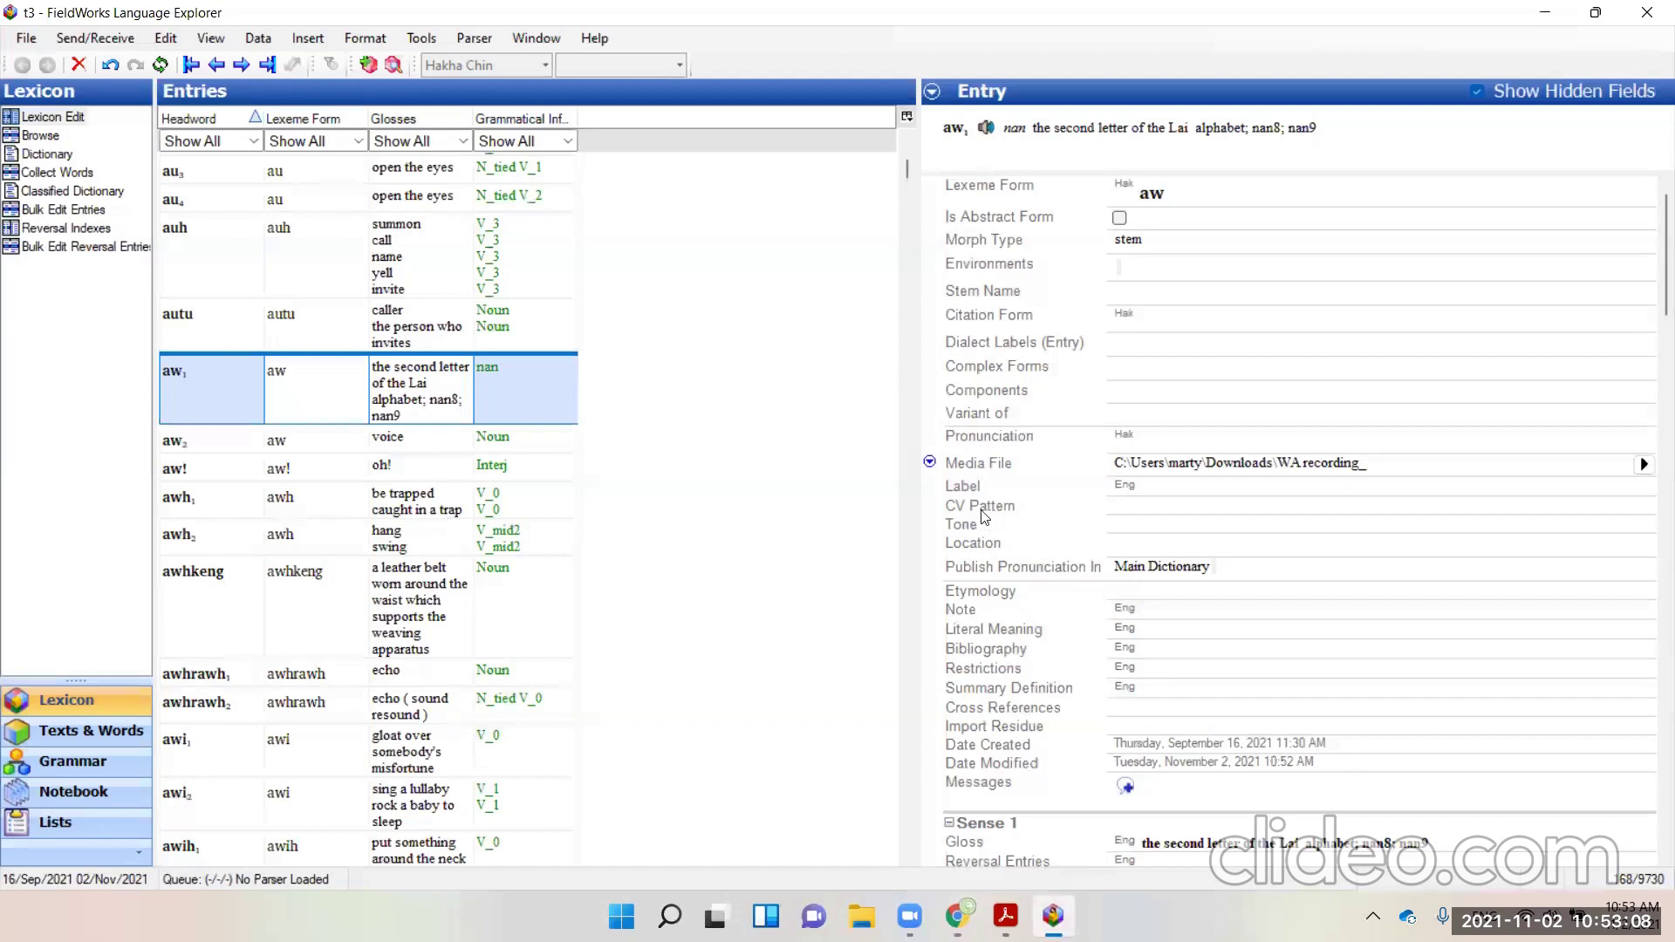
left_click(930, 462)
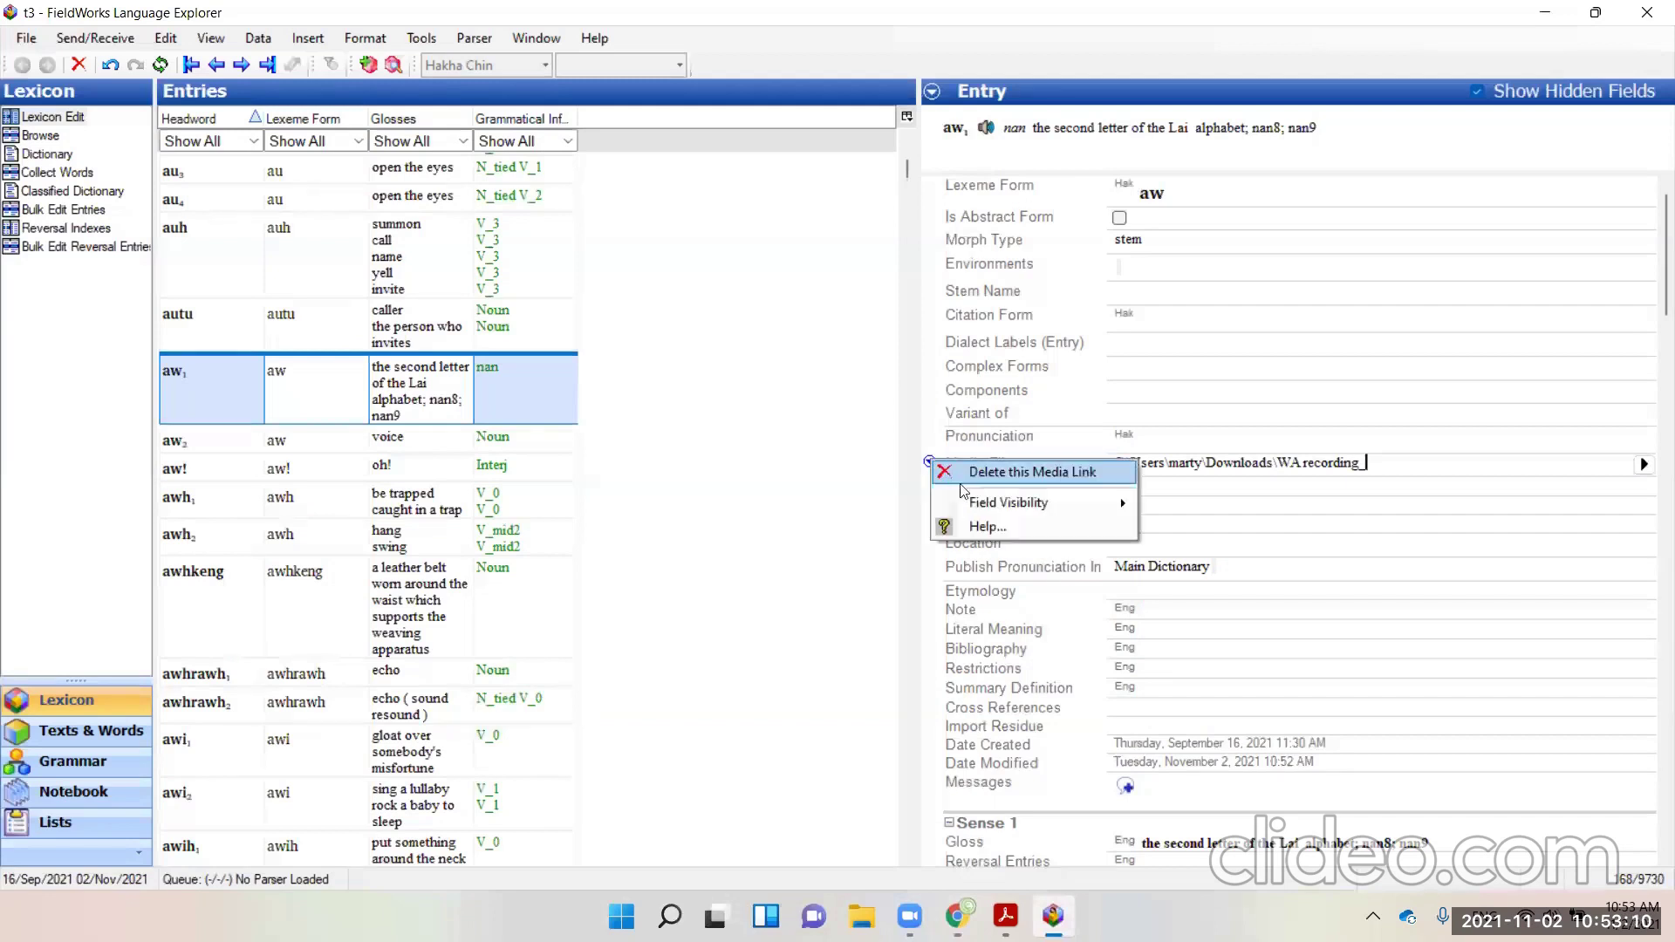
left_click(1005, 472)
left_click(880, 598)
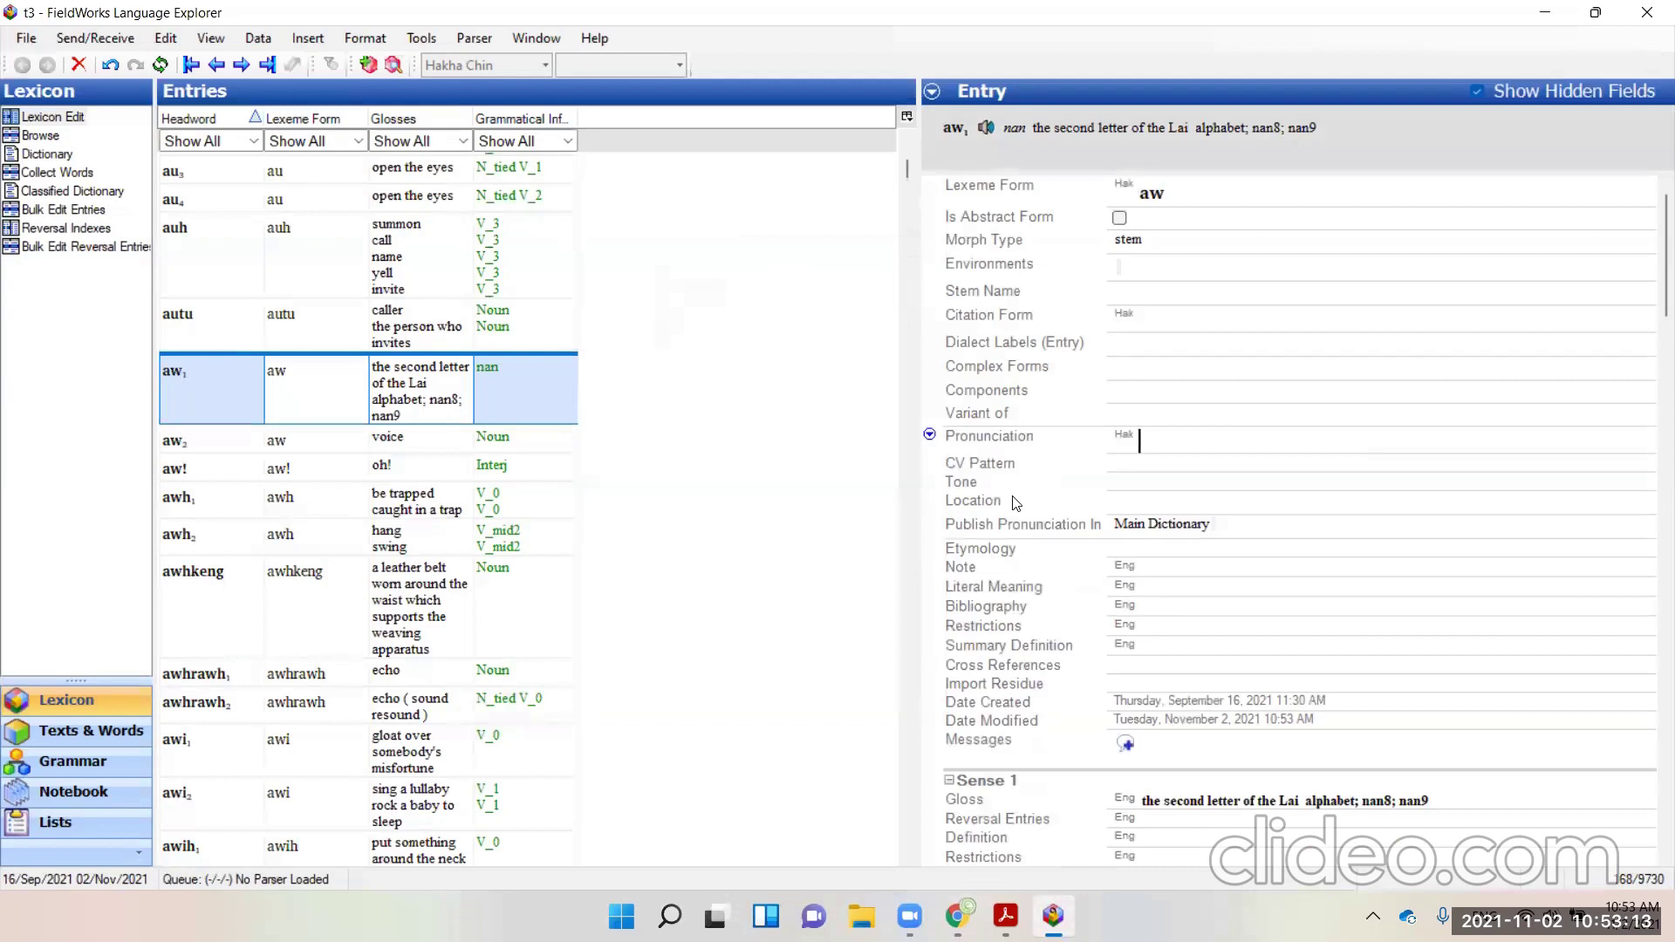
Link 'WhatsApp Ptt 2021-11-02 at 9.50.06 AM.ogg' as the pronunciation's sound file, left in Downloads.
left_click(930, 433)
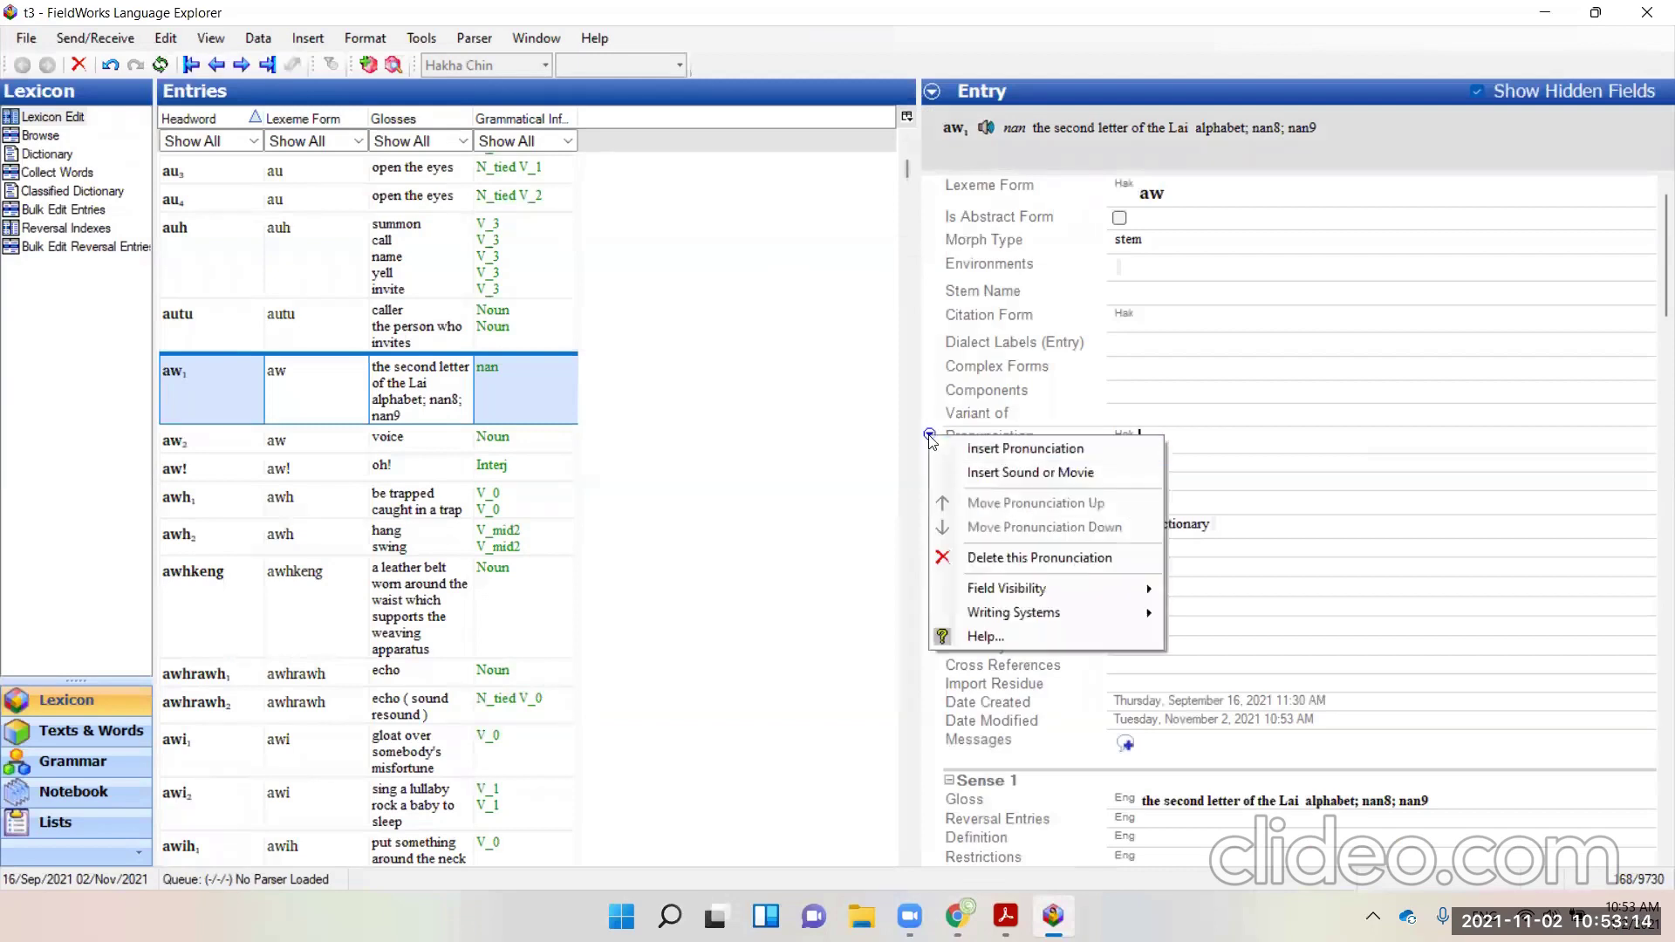
left_click(978, 474)
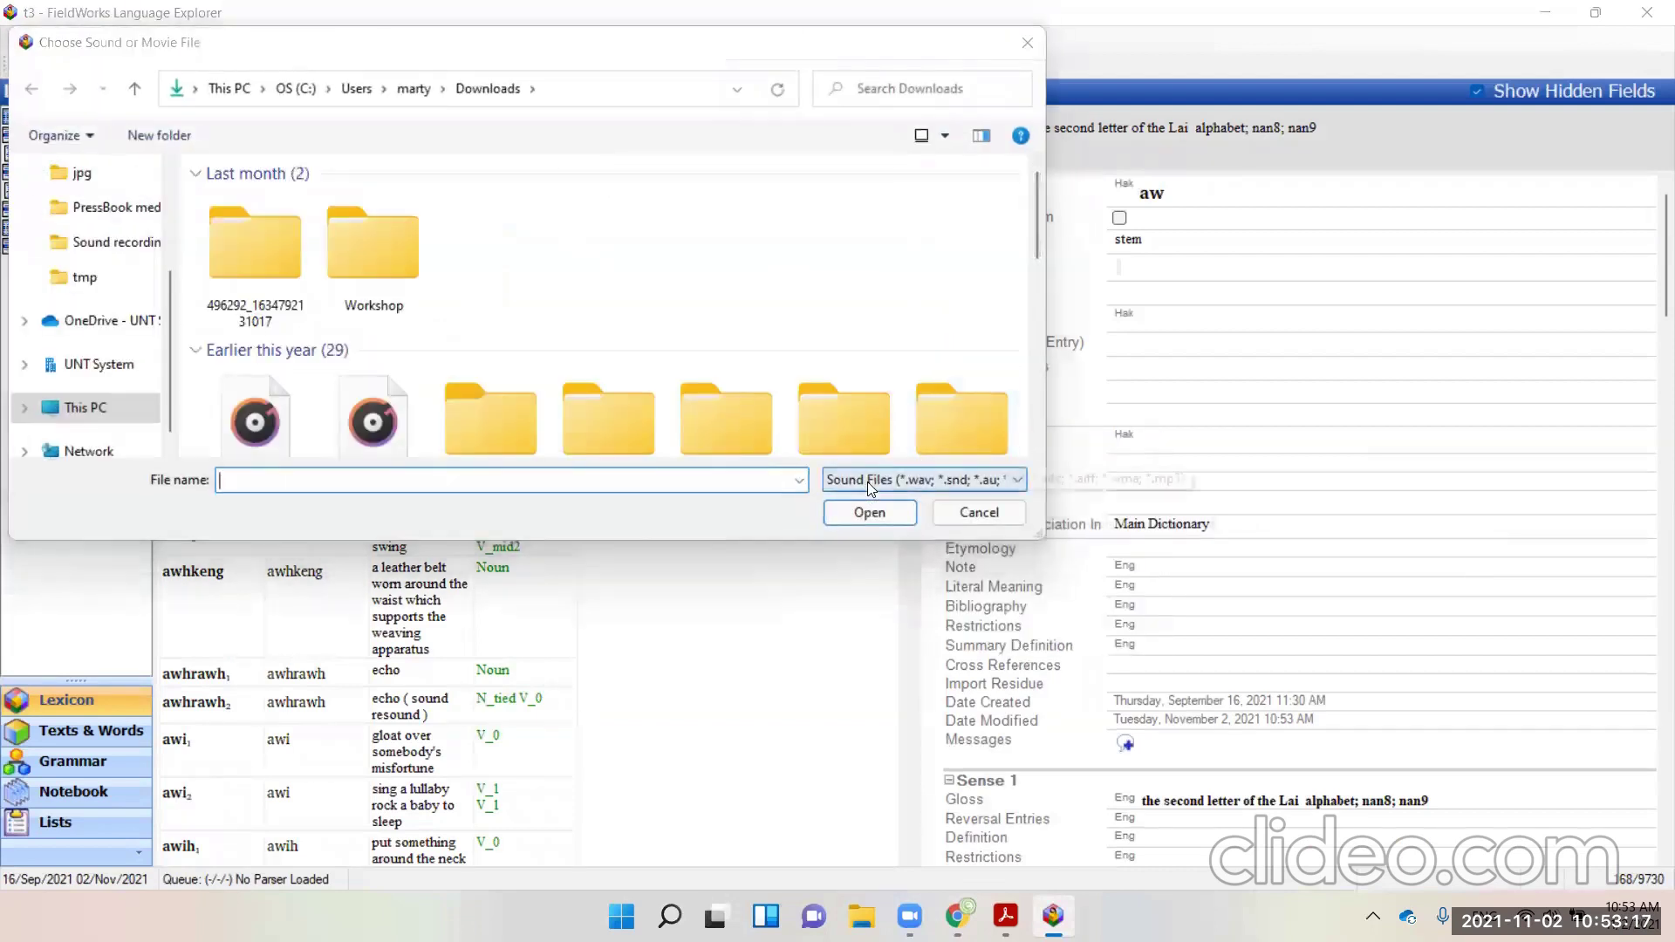
left_click(867, 482)
left_click(871, 533)
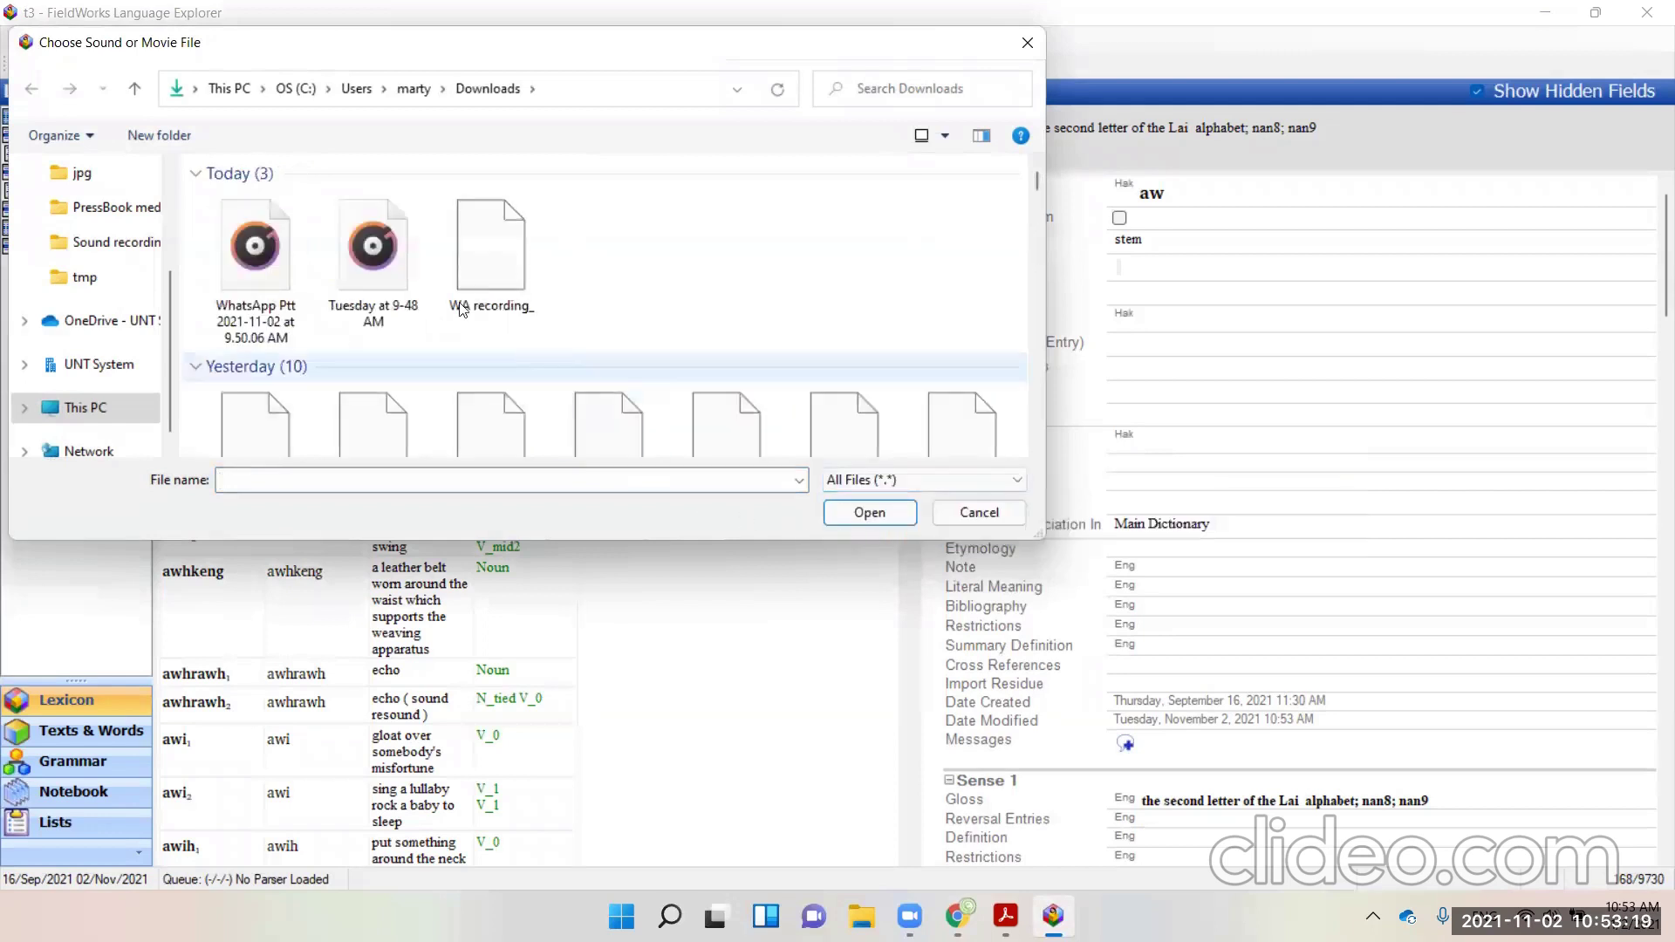
left_click(246, 273)
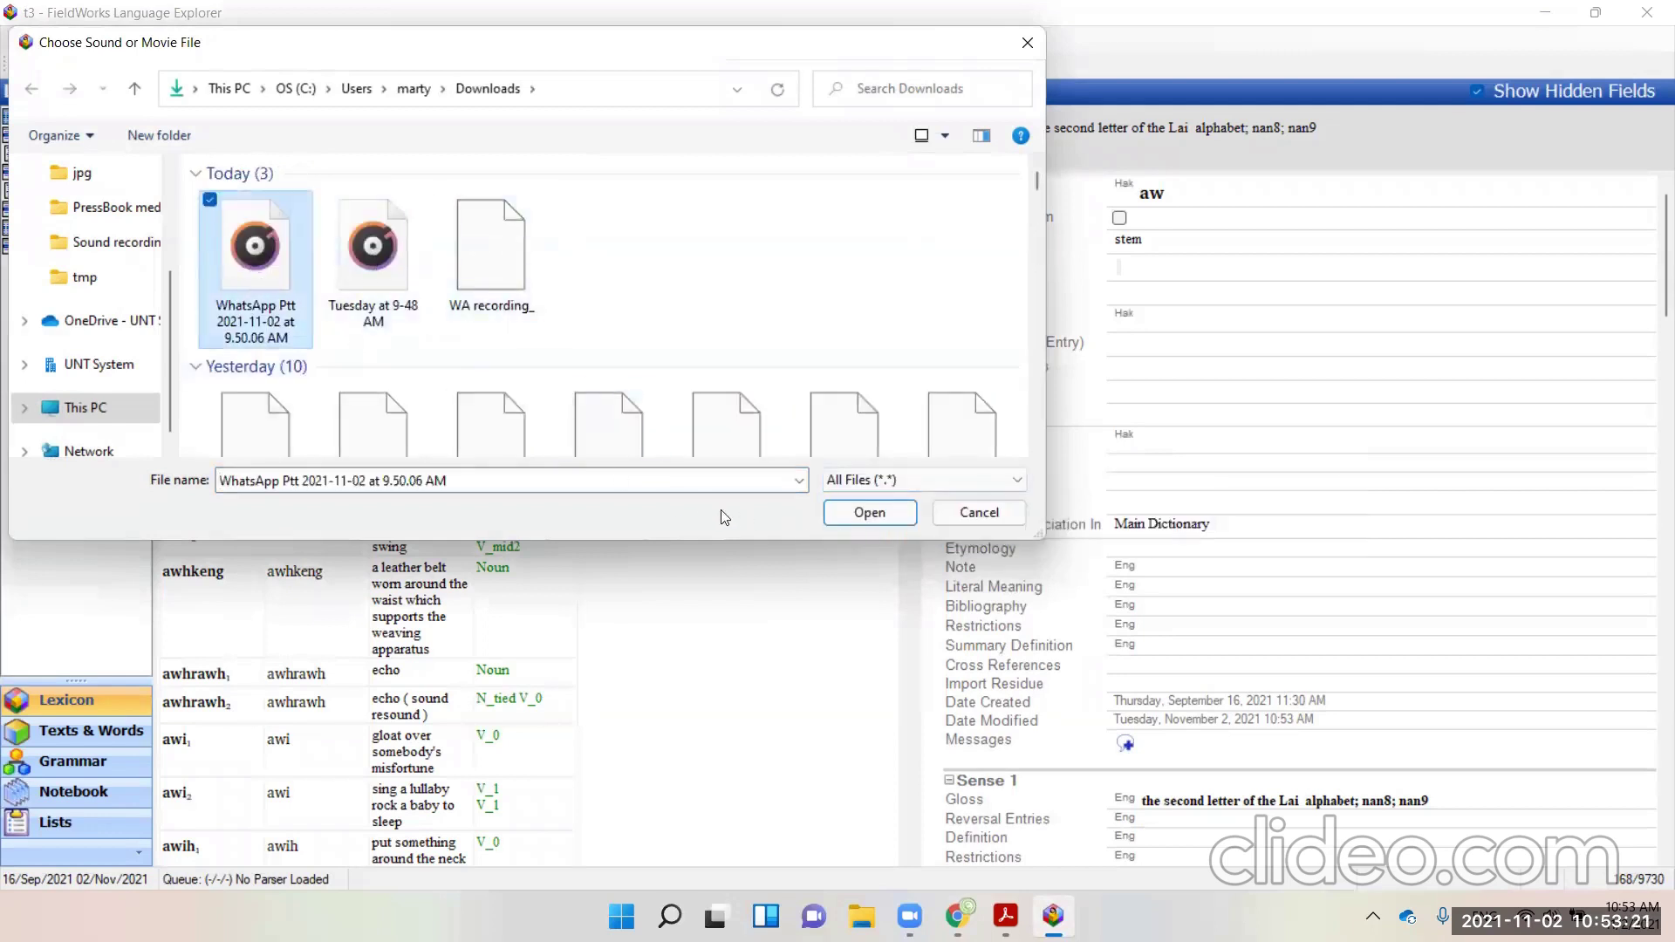
left_click(872, 514)
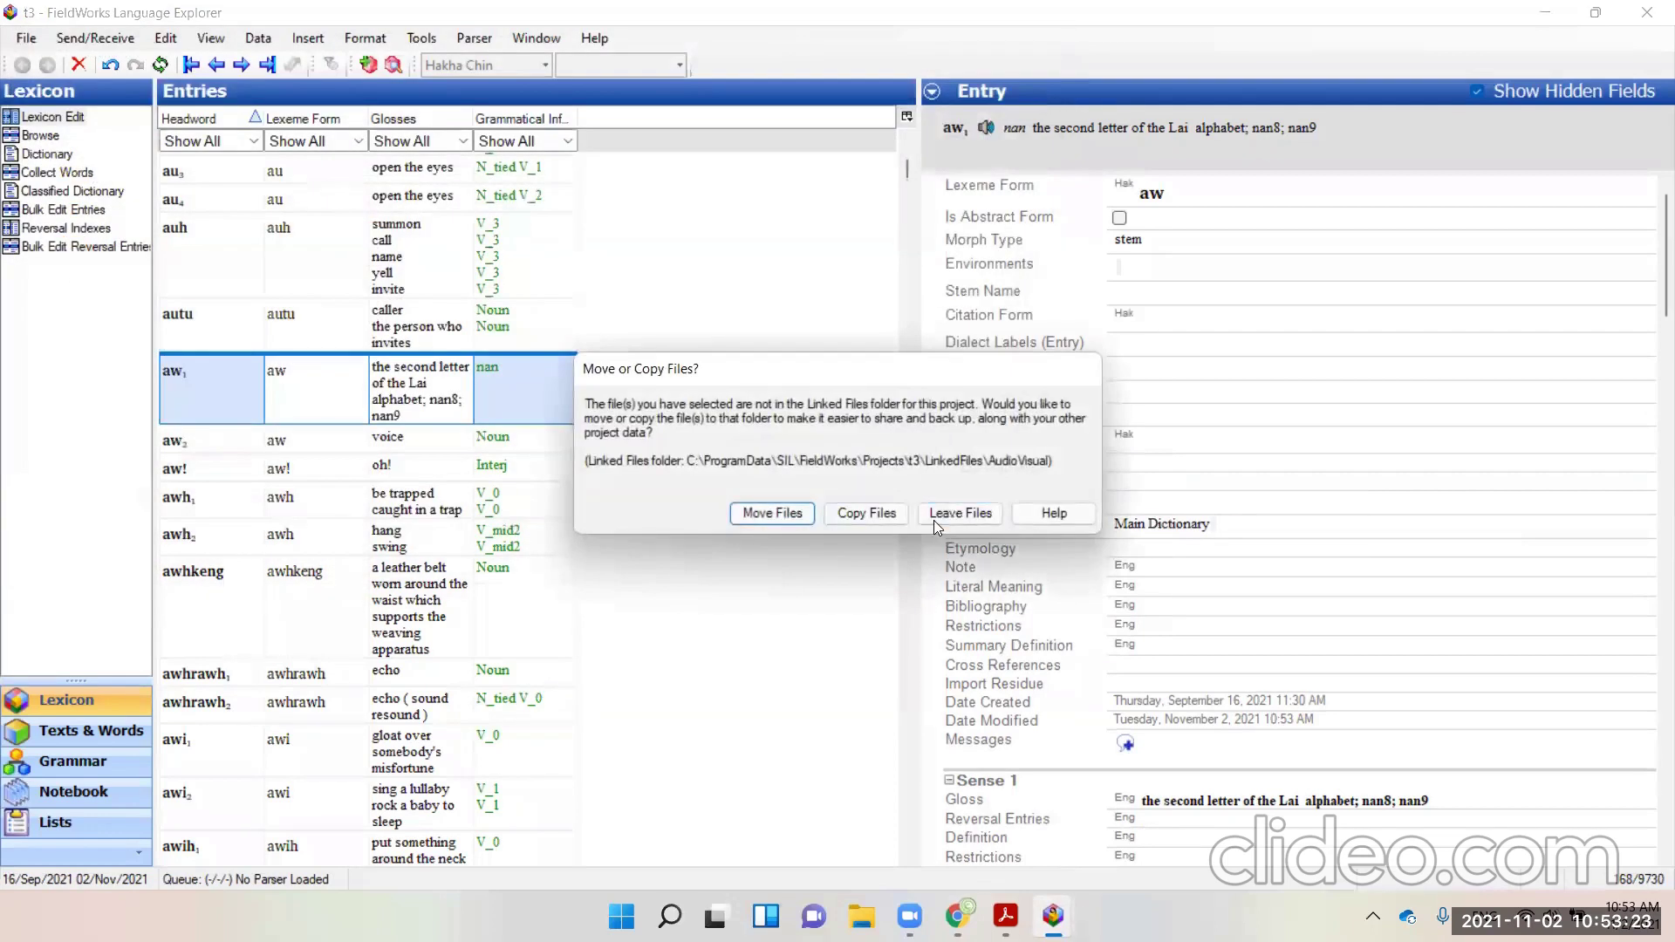
left_click(946, 520)
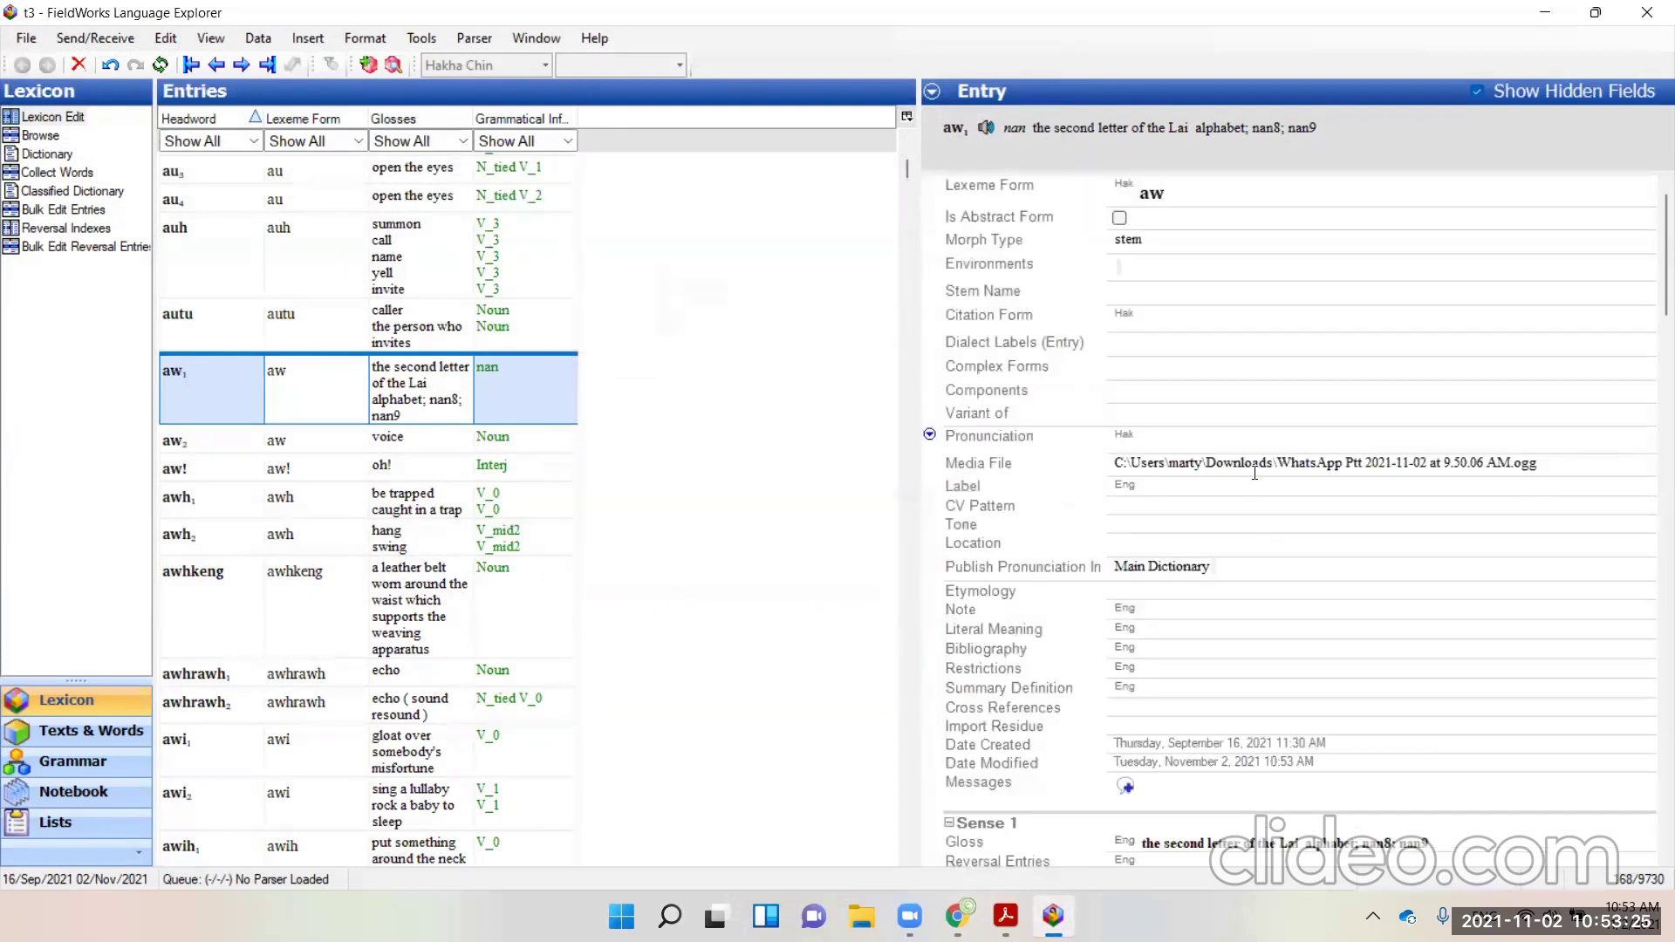
left_click_drag(1256, 464, 1544, 472)
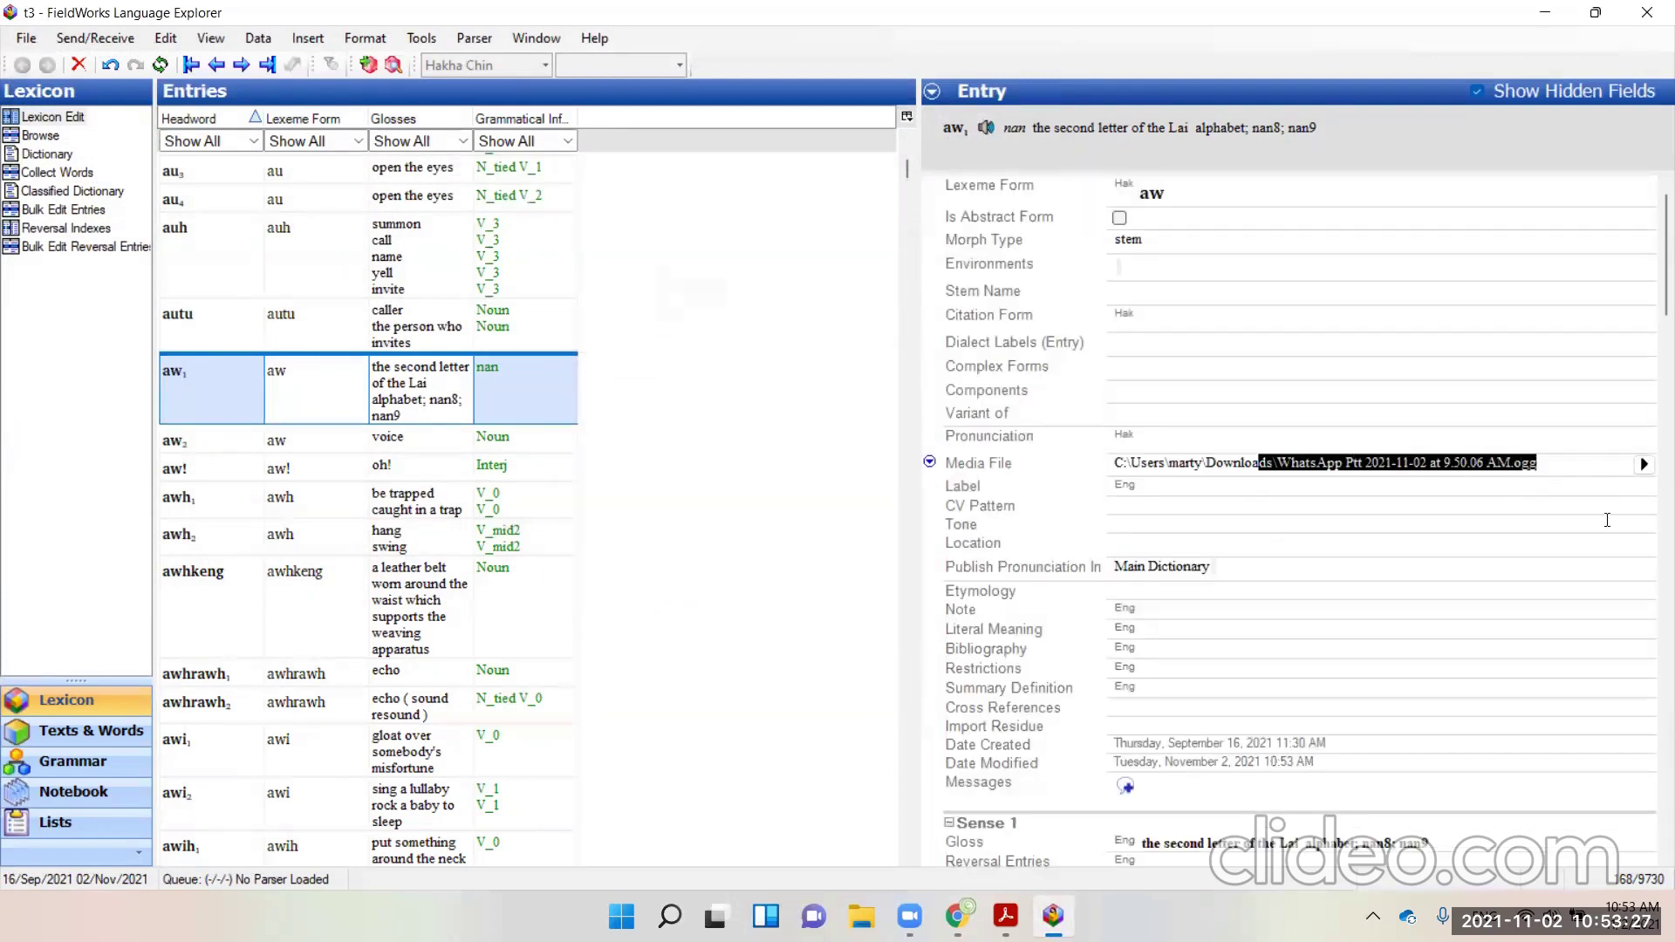